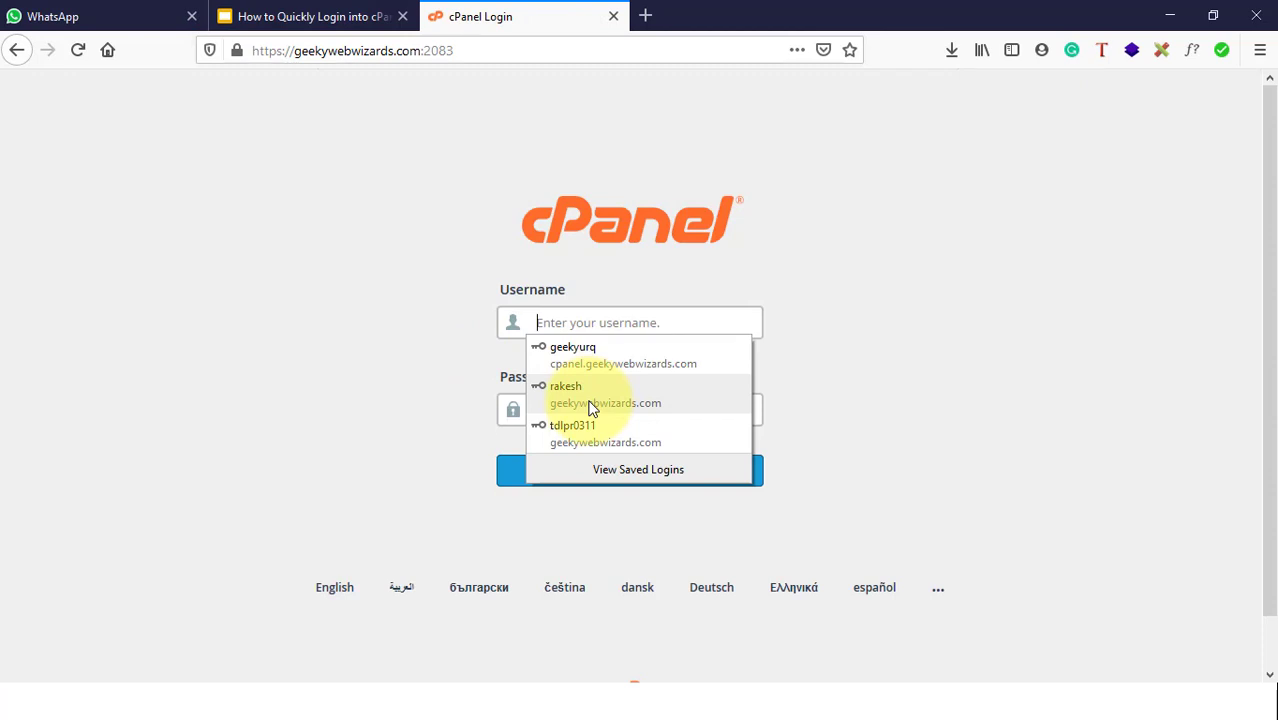
Step: Log in with the saved account and scroll through the dashboard's Files and General Information
click(593, 355)
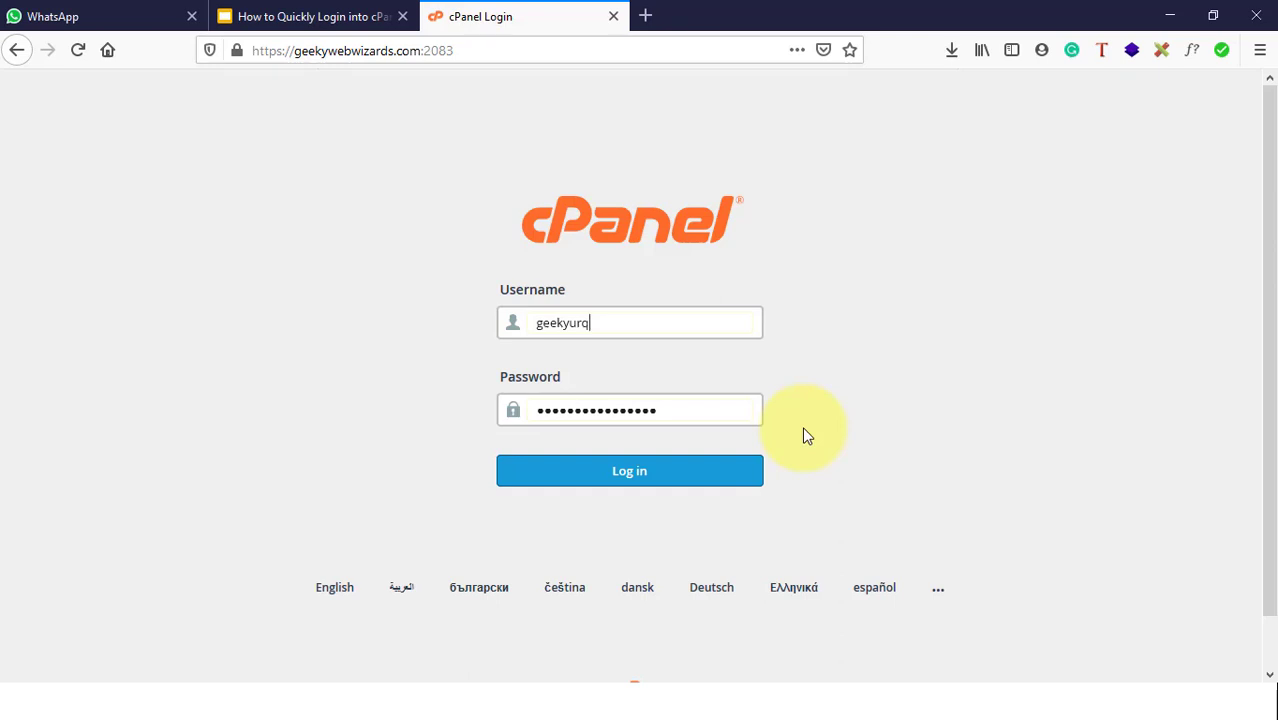
click(698, 468)
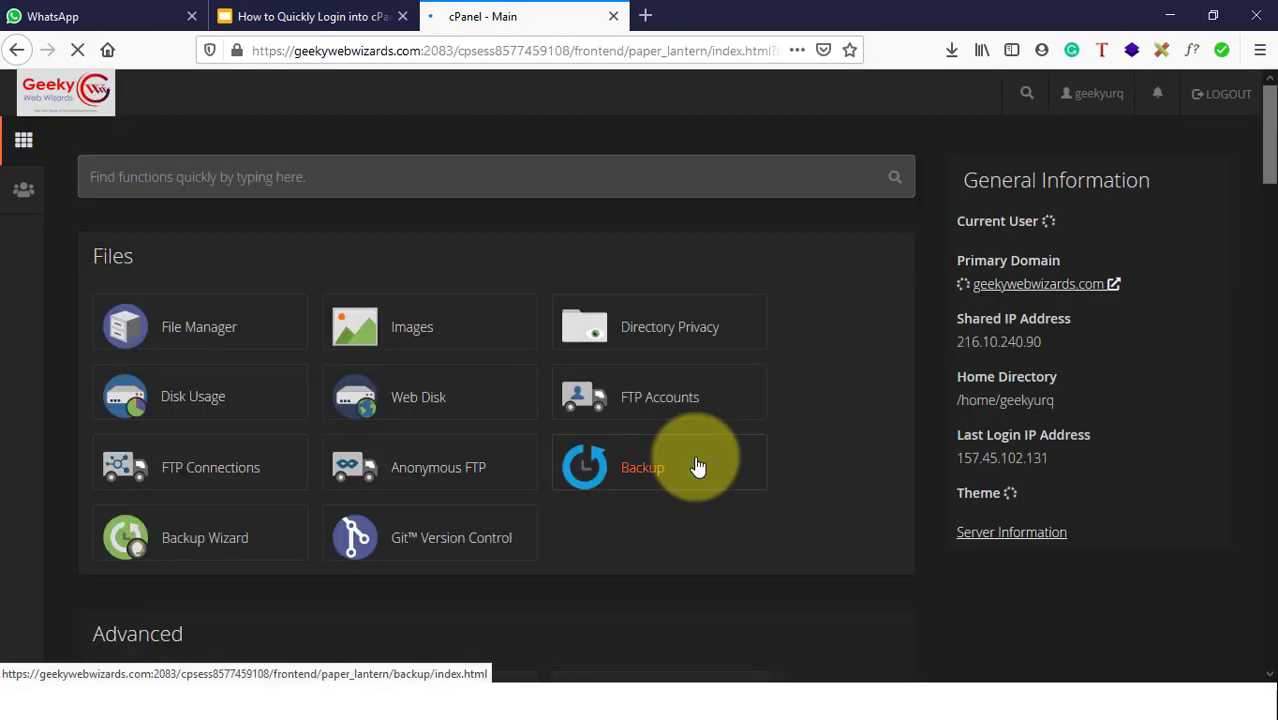
scroll(698, 468, down, 5)
scroll(698, 468, up, 5)
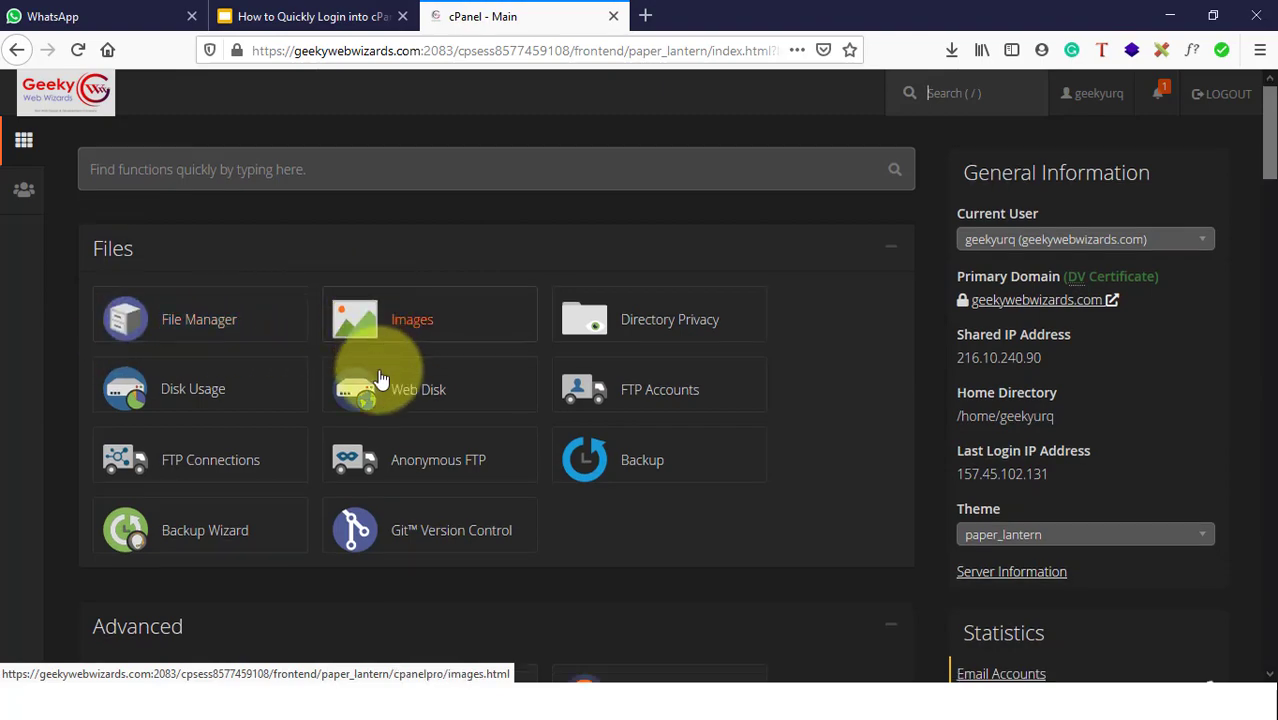
scroll(379, 399, down, 5)
scroll(379, 405, up, 5)
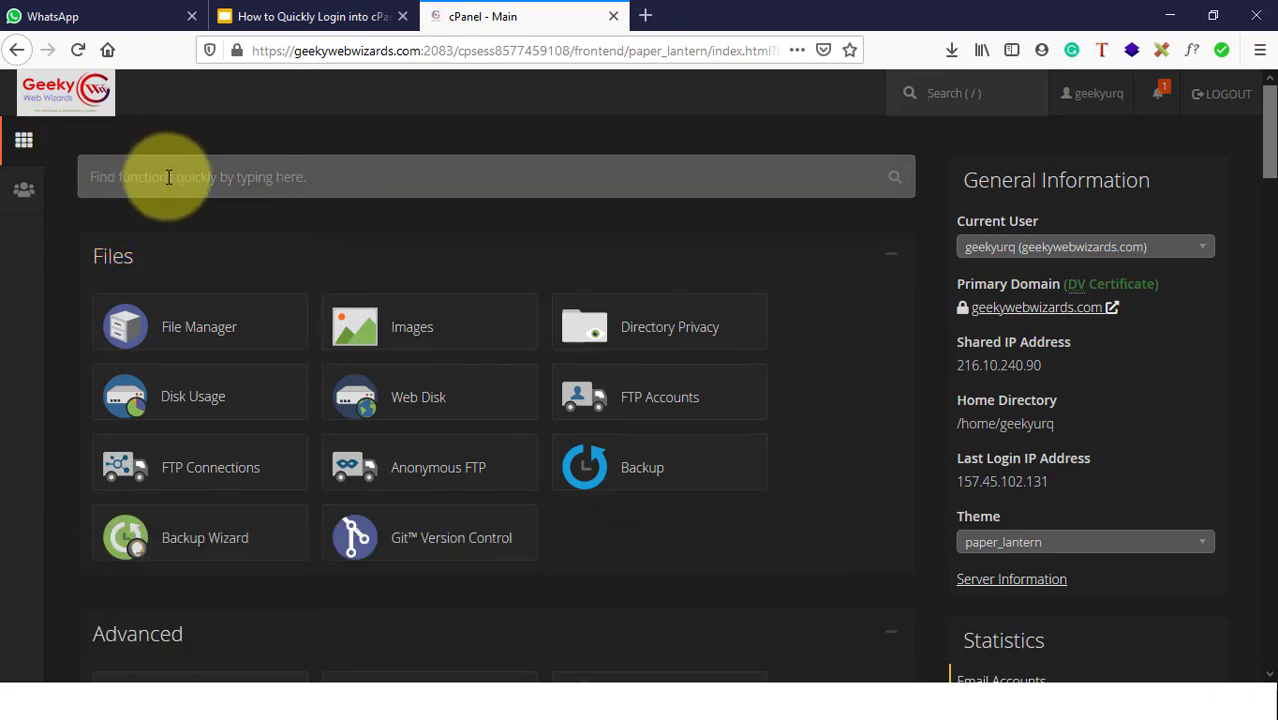
Step: Search the cPanel functions for 'file' and open File Manager on public_html
click(177, 181)
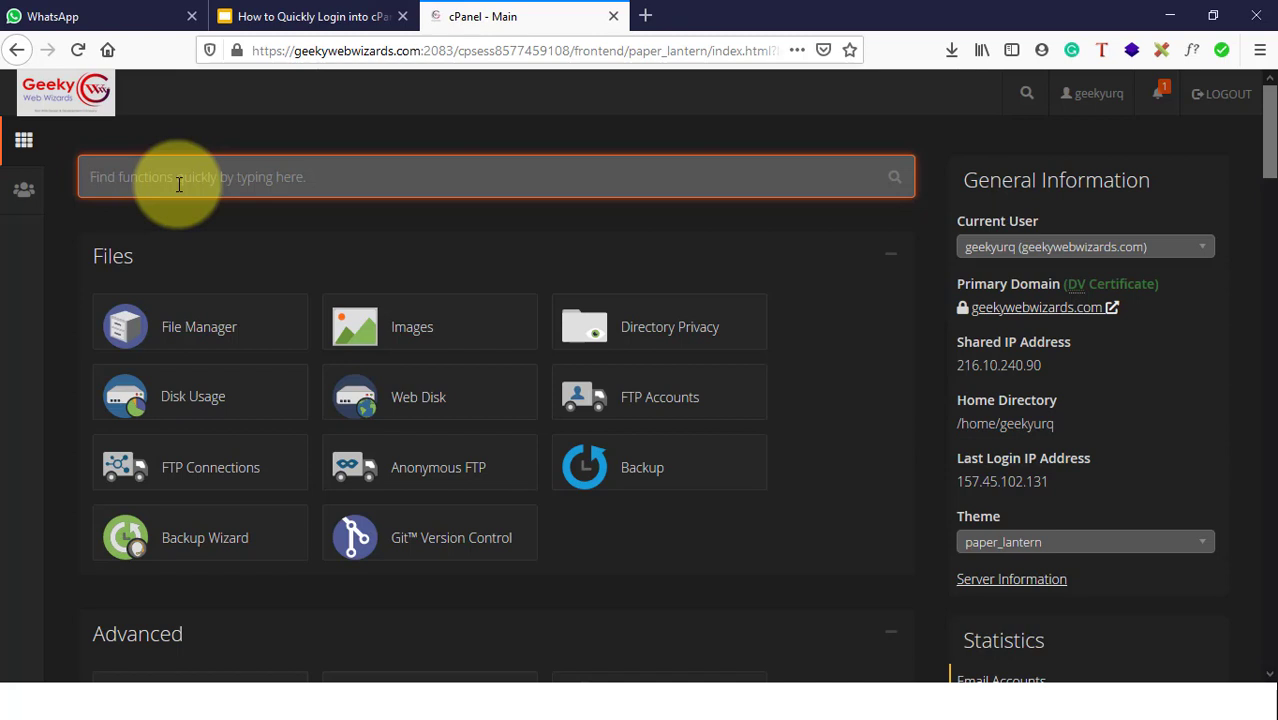
text(file)
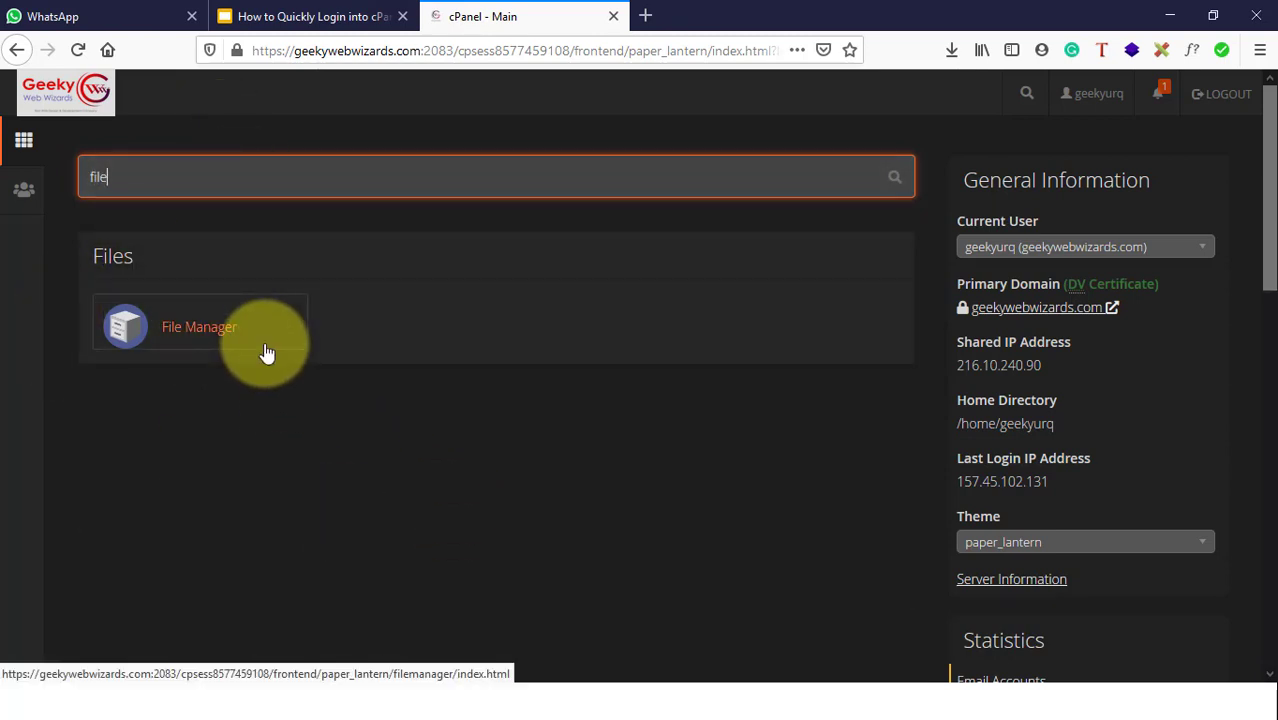
click(180, 335)
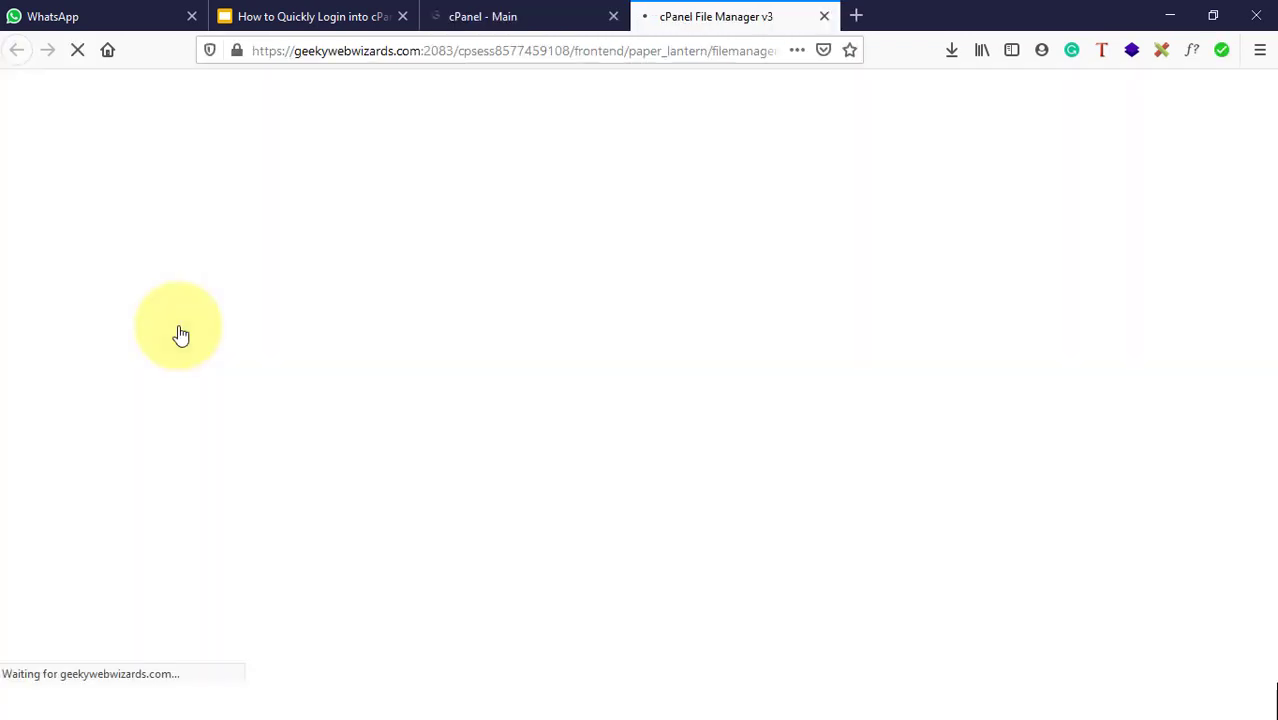
scroll(501, 473, down, 3)
scroll(495, 455, up, 4)
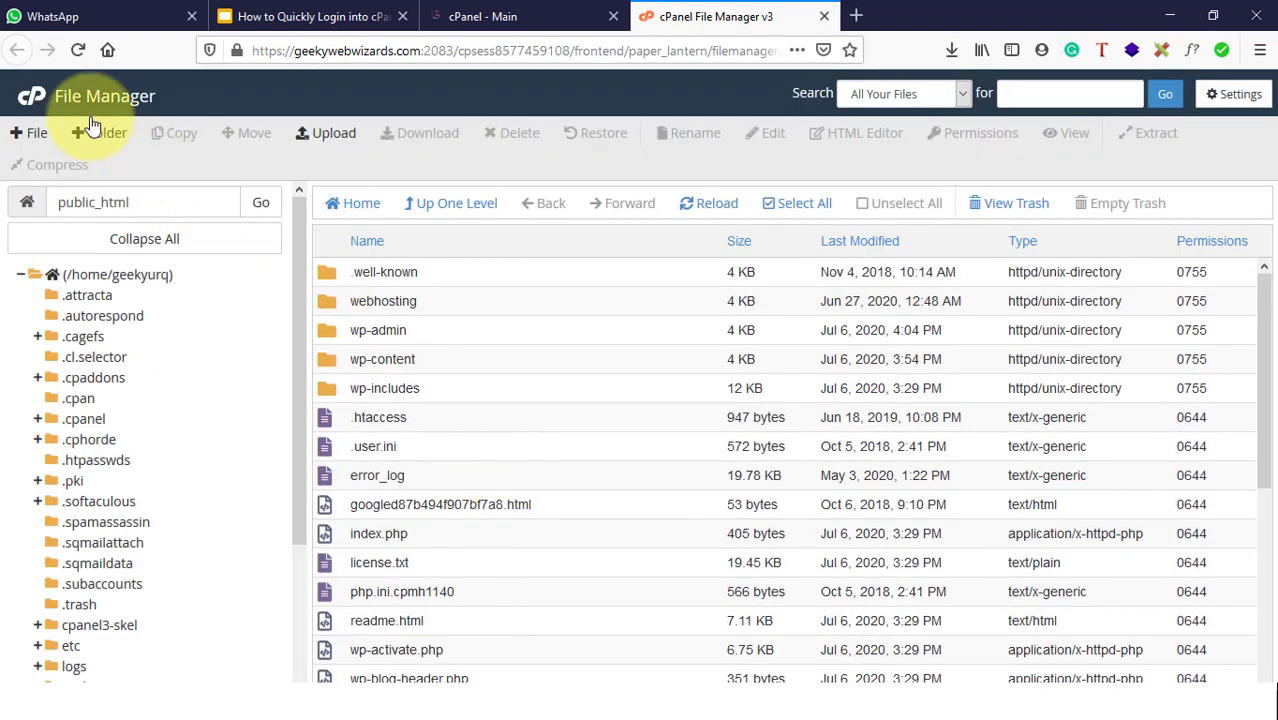
click(515, 12)
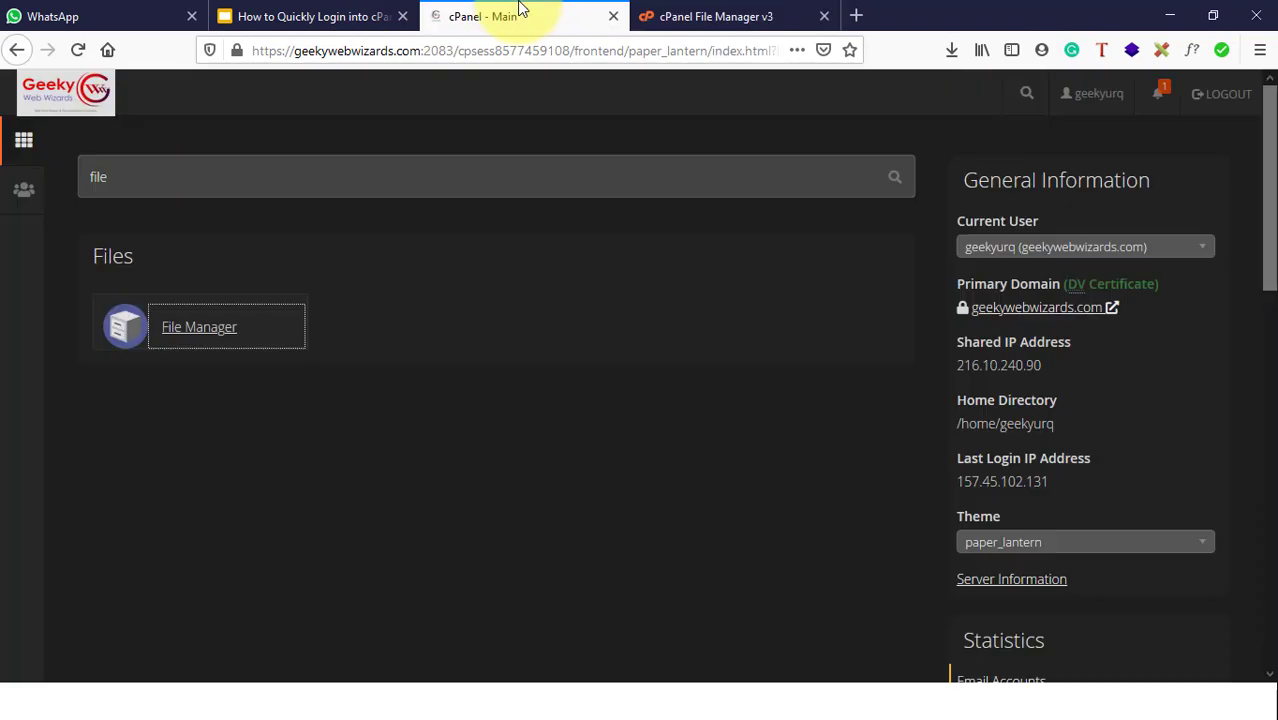
click(185, 338)
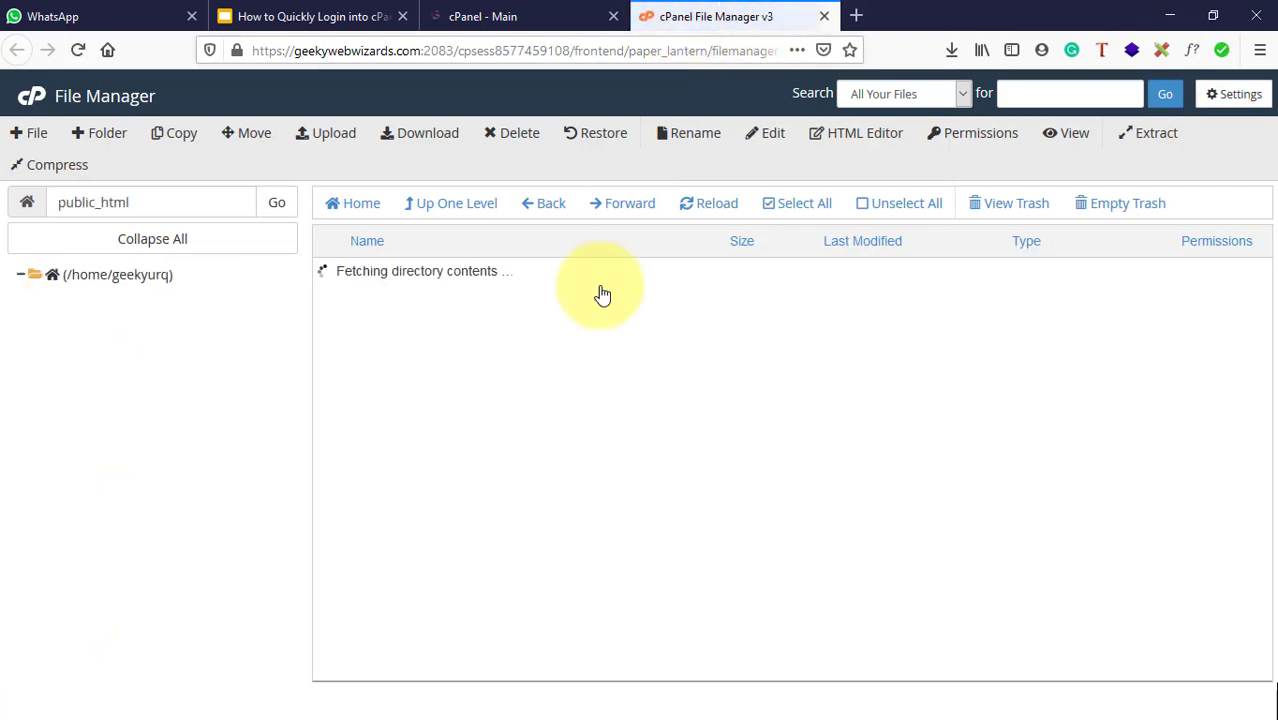
scroll(472, 336, down, 3)
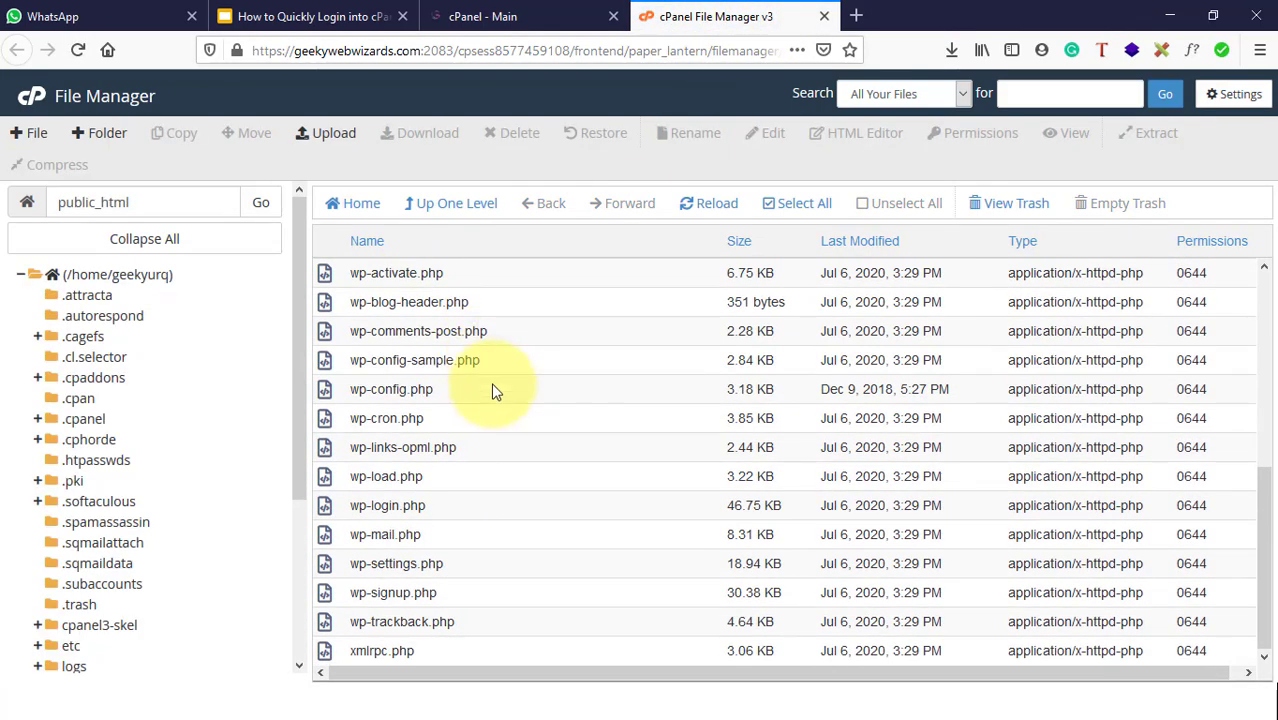
scroll(492, 390, up, 3)
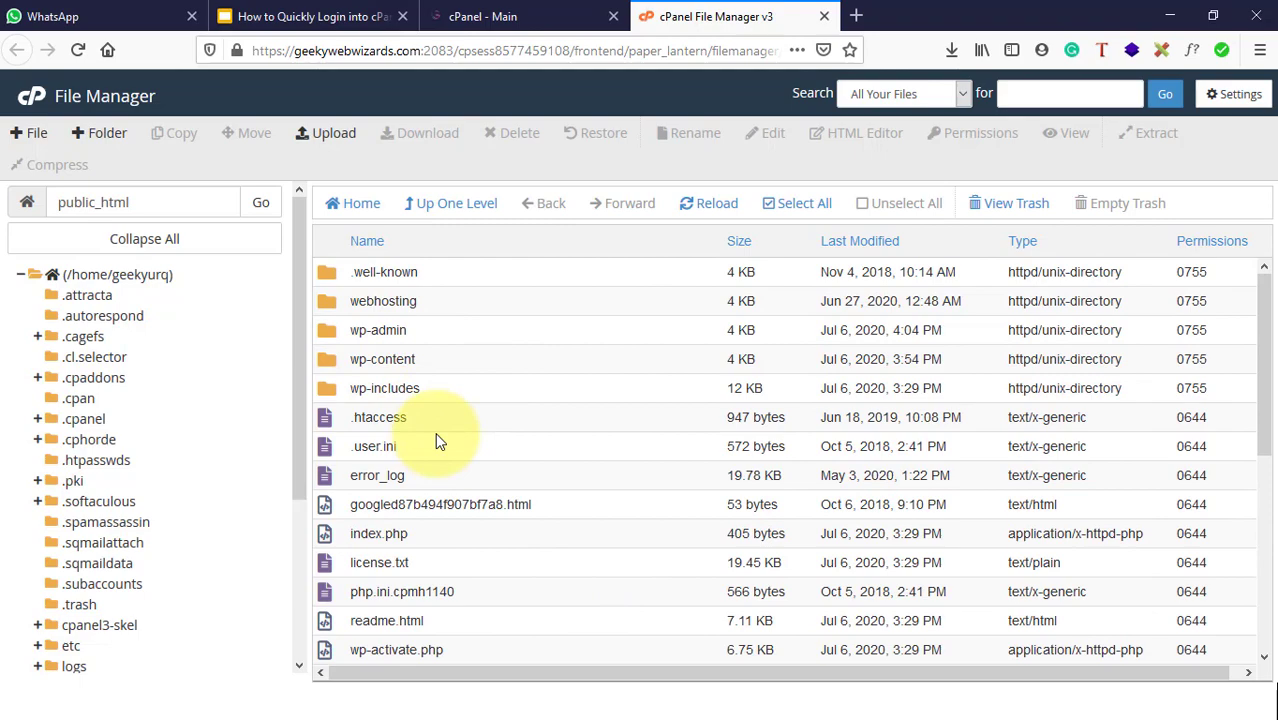
scroll(435, 432, down, 4)
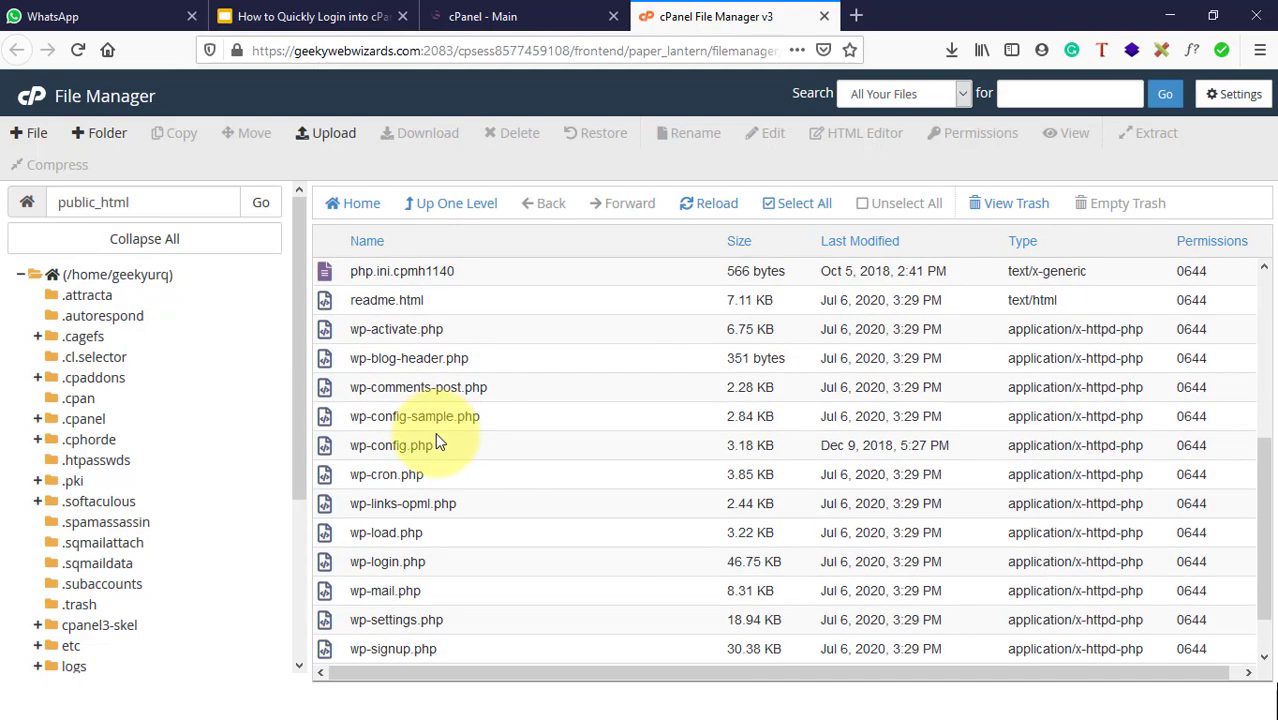
scroll(435, 432, up, 4)
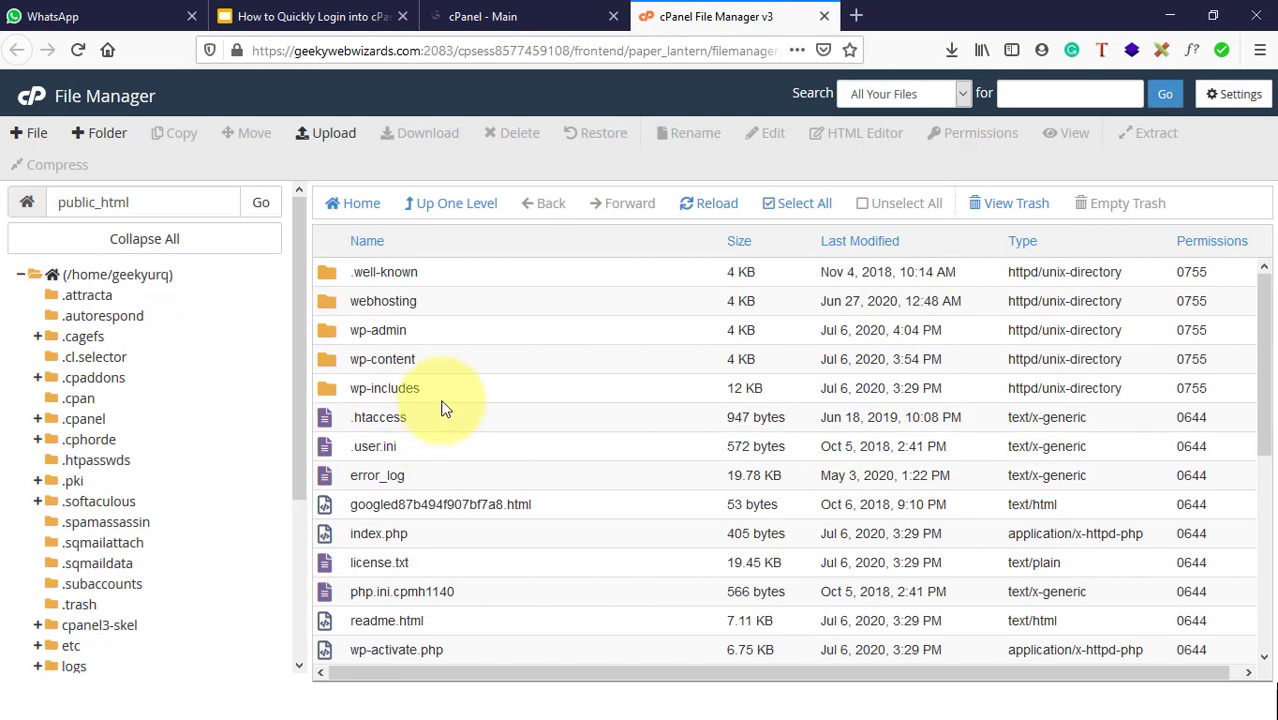
scroll(502, 360, down, 3)
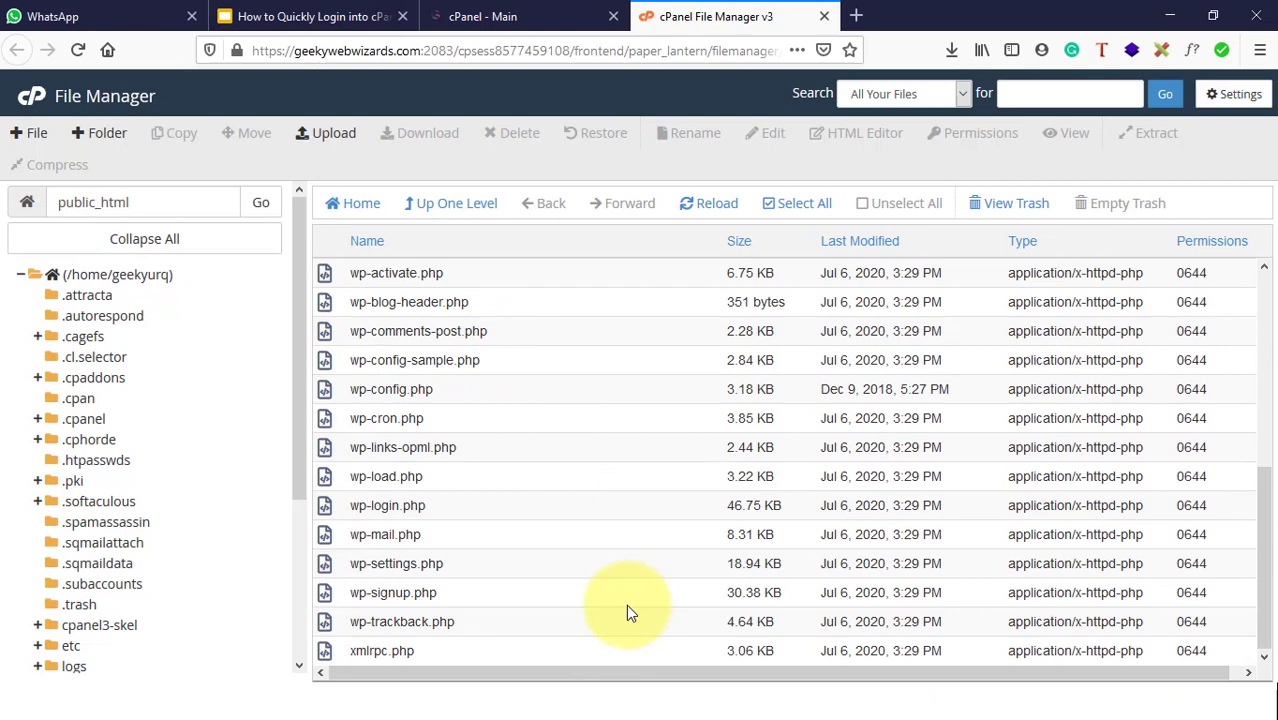
scroll(626, 604, up, 3)
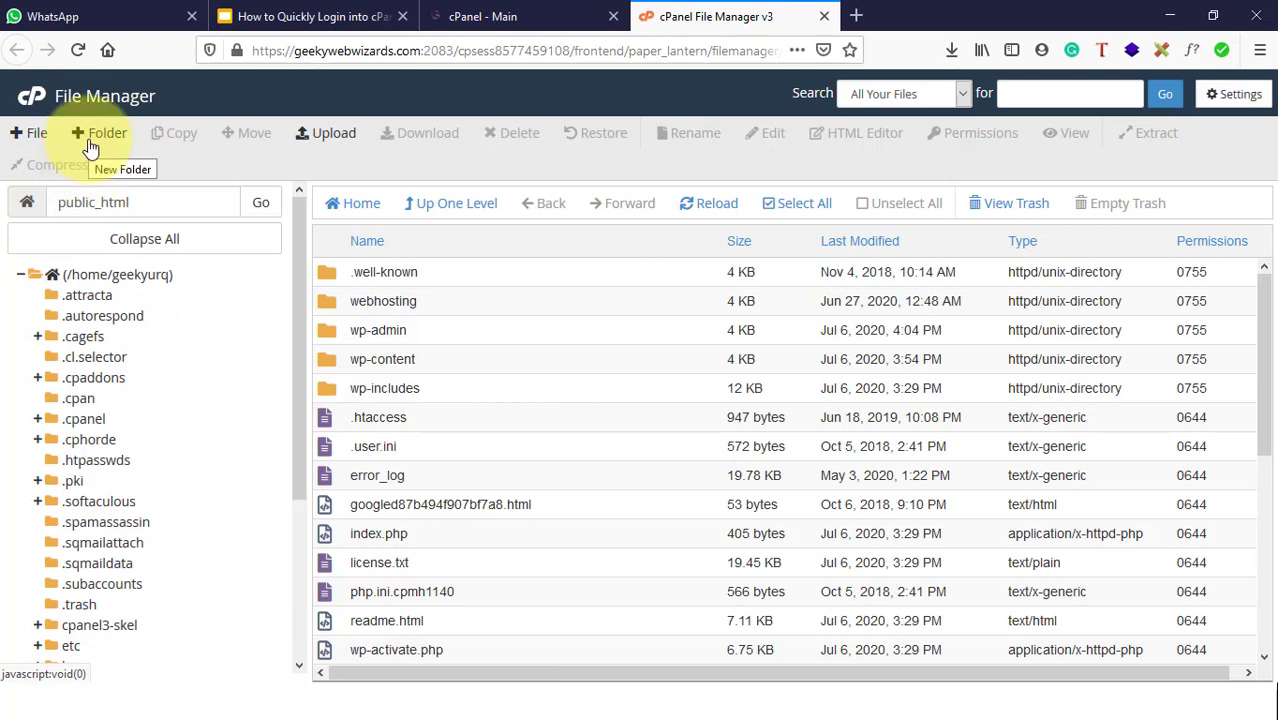
Step: Create a folder named testingfilemanager in public_html and open it
click(89, 141)
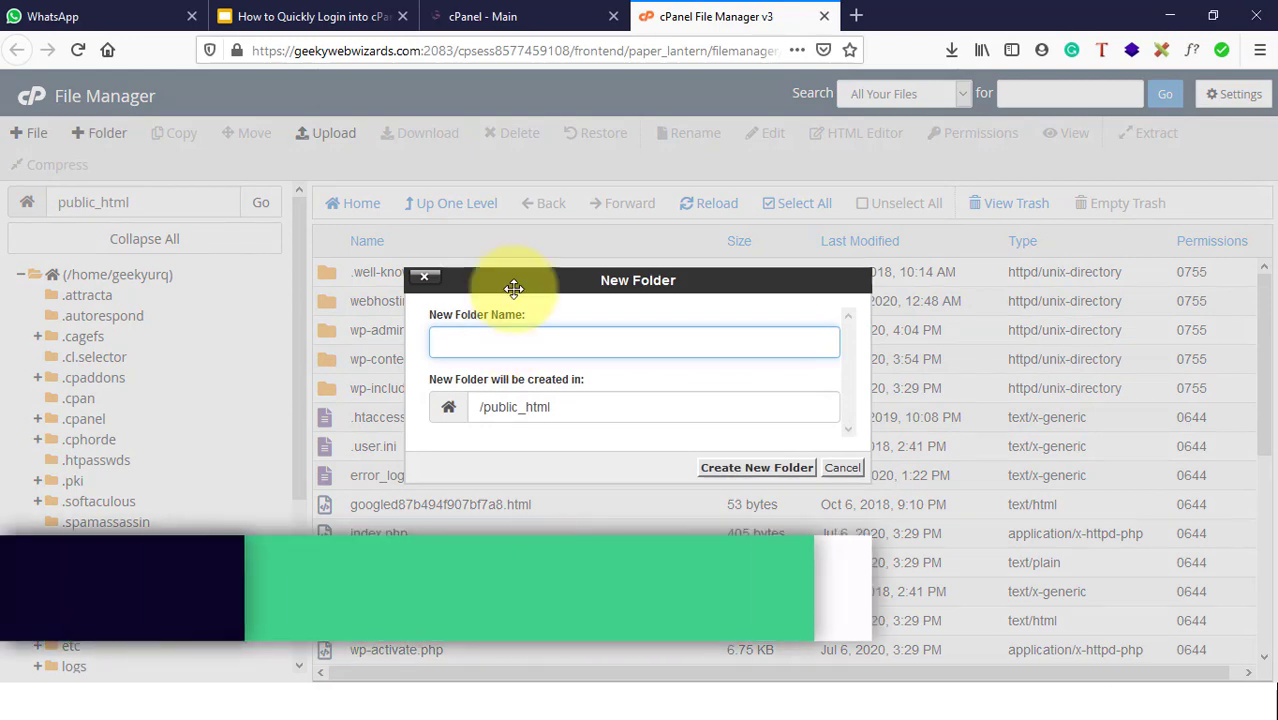
text(test)
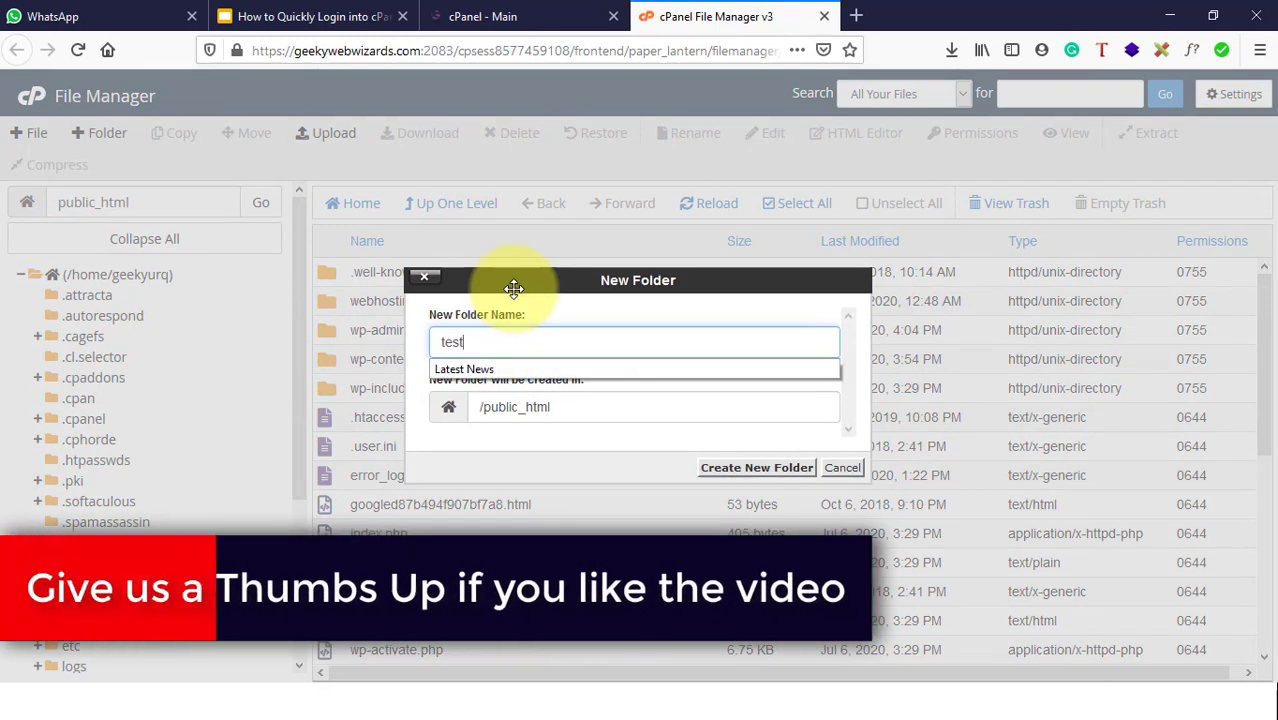
text(-fi)
text(ld)
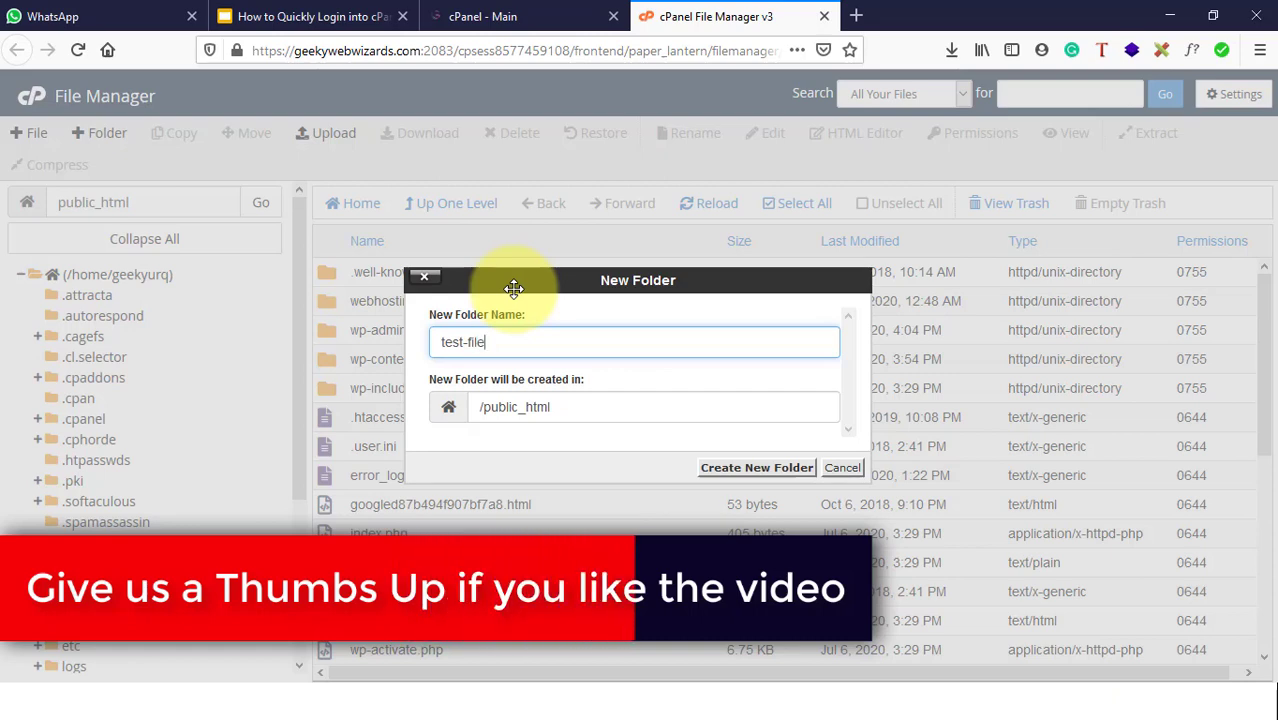
key(BackSpace)
key(BackSpace)
key(BackSpace)
key(BackSpace)
key(BackSpace)
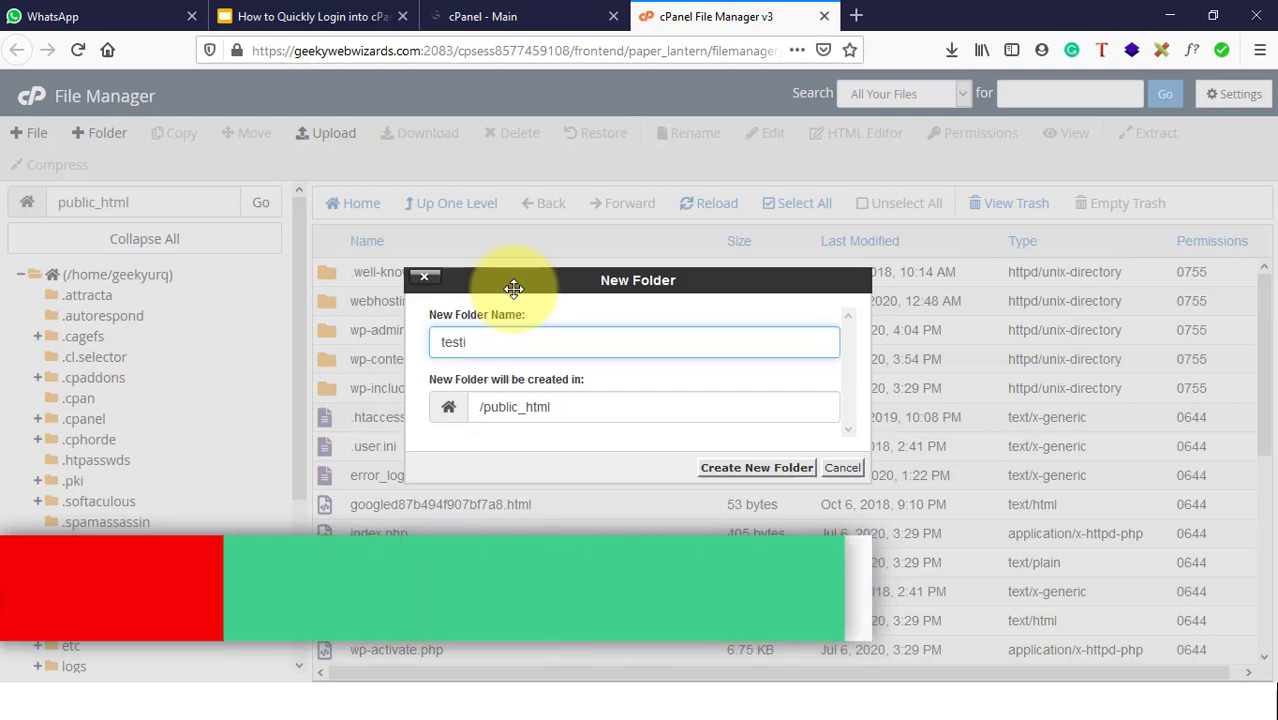
text(ile)
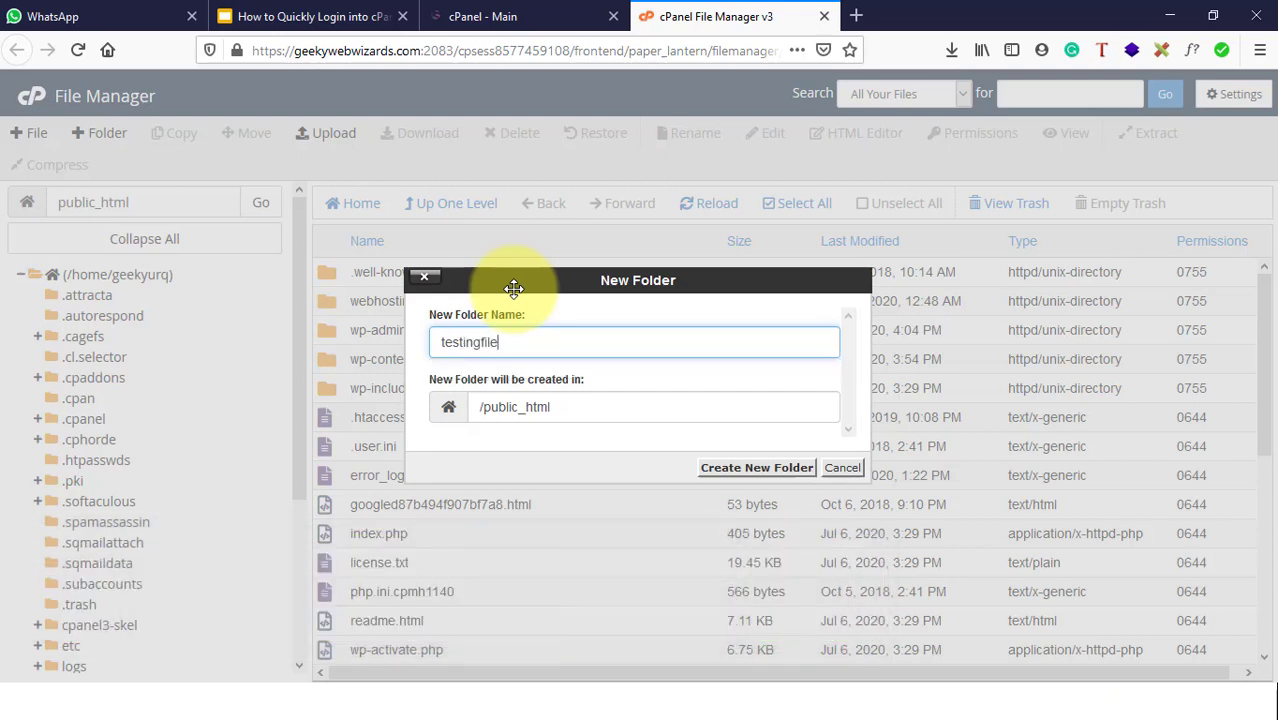
text(ngfilemanager)
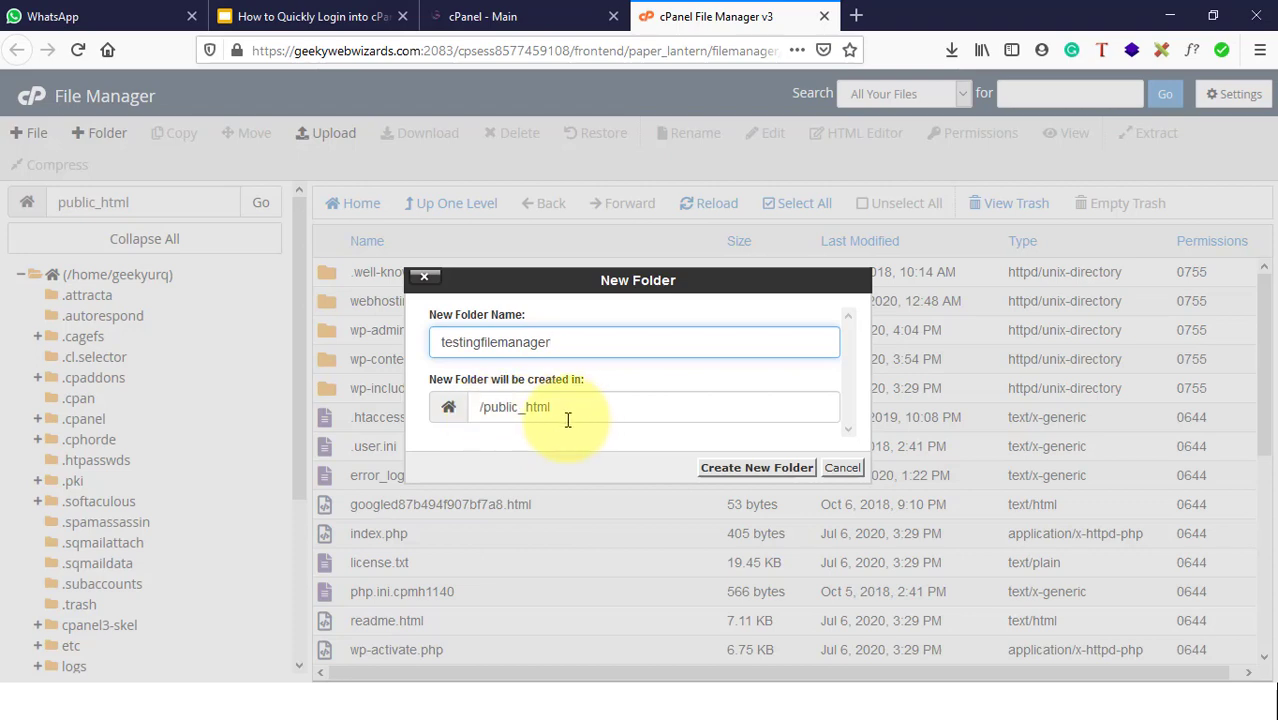
click(748, 470)
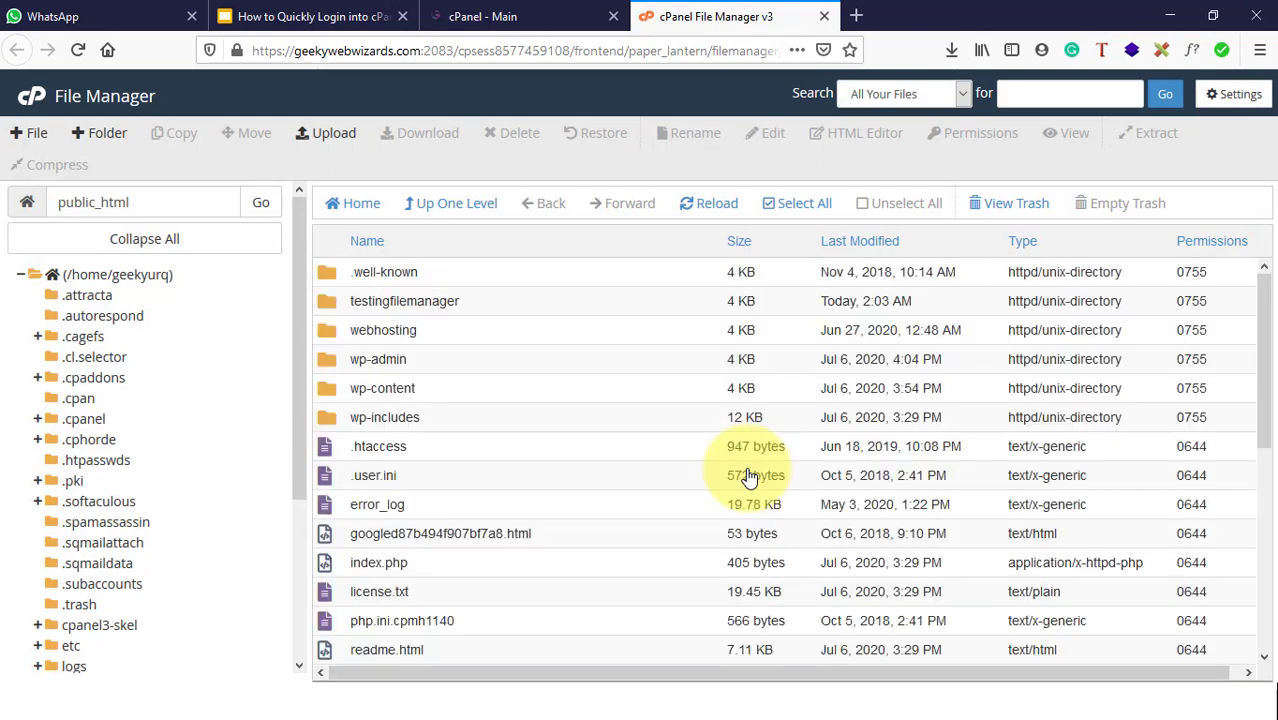
click(352, 305)
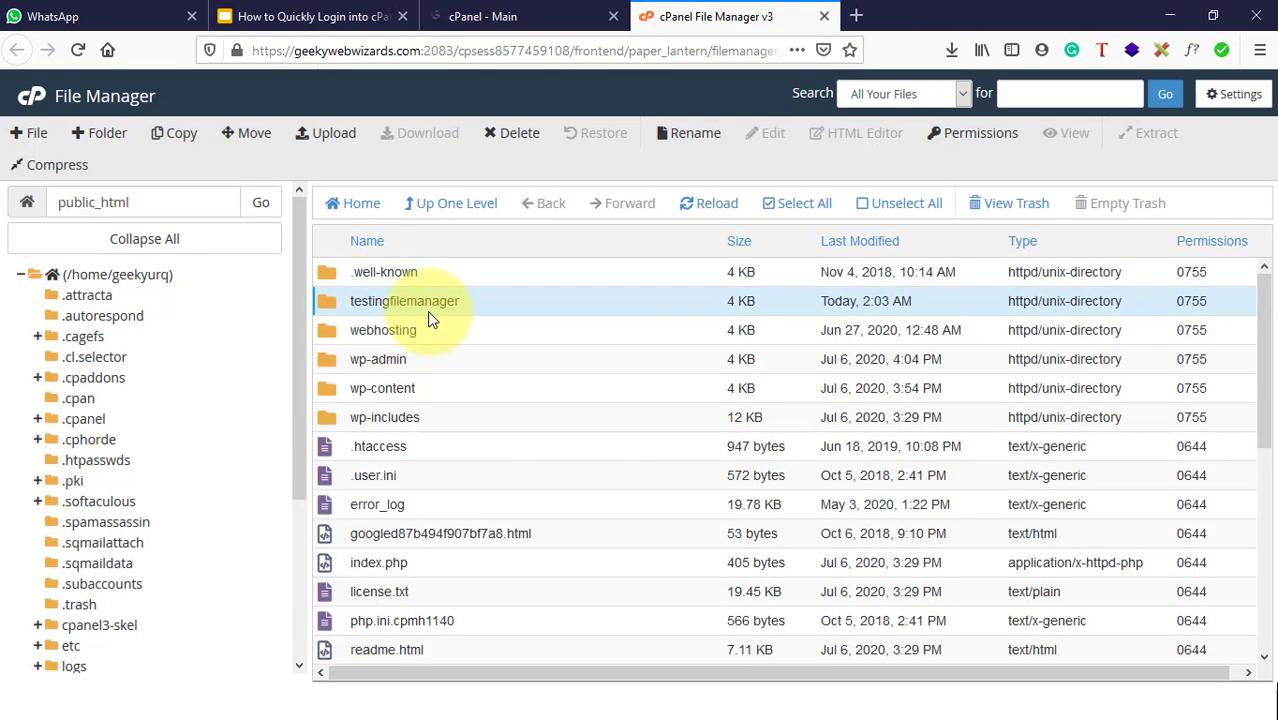
double_click(477, 307)
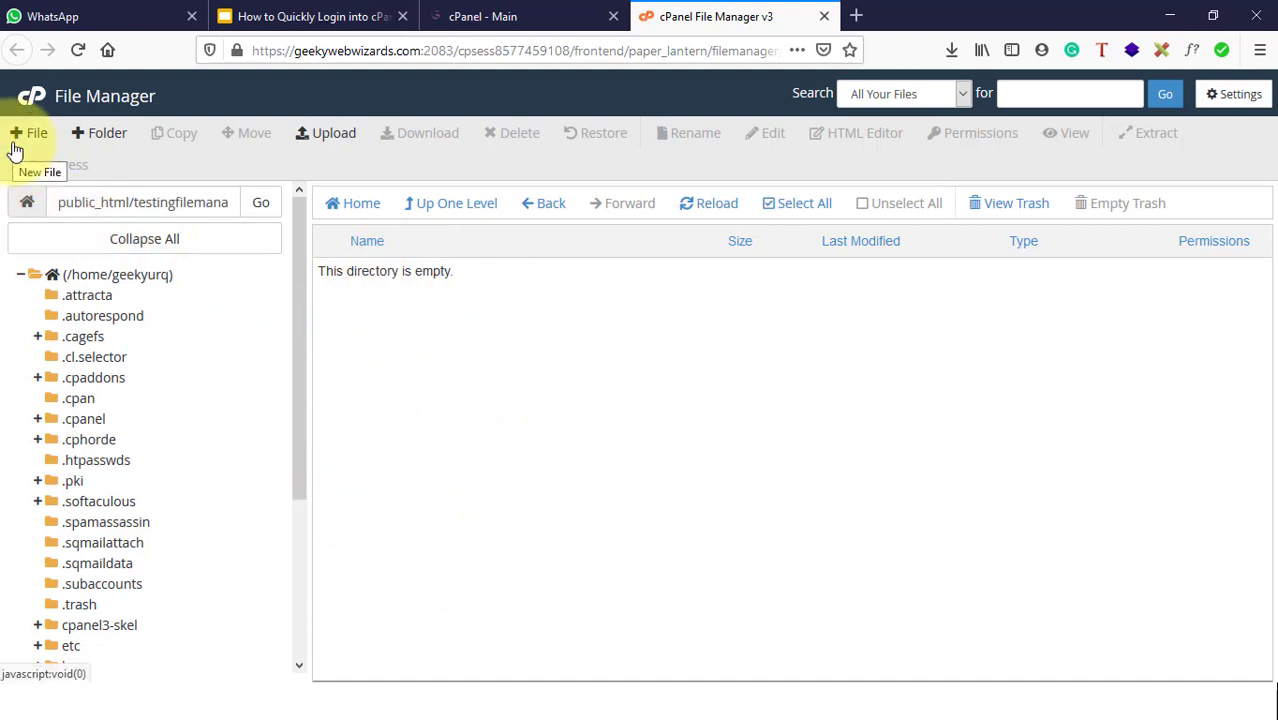
Step: Create an empty file named testfile in testingfilemanager, checking the /public_html destination path
click(15, 148)
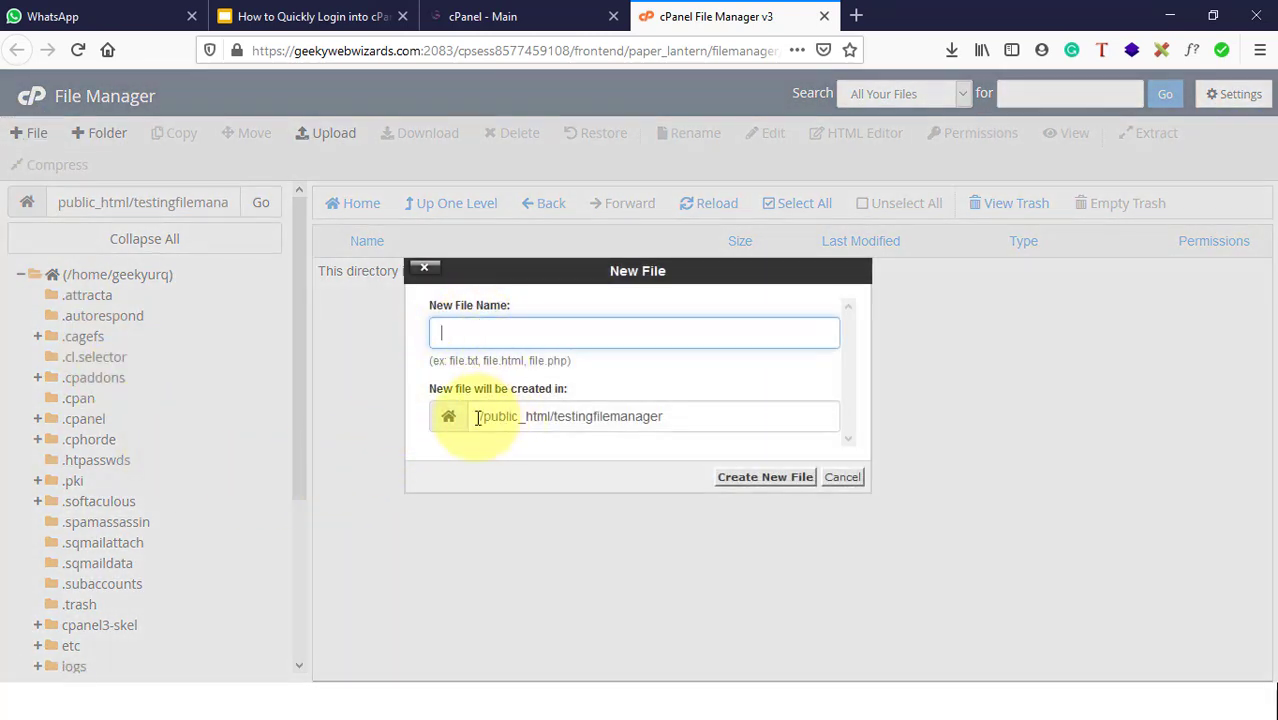
drag(479, 417, 695, 413)
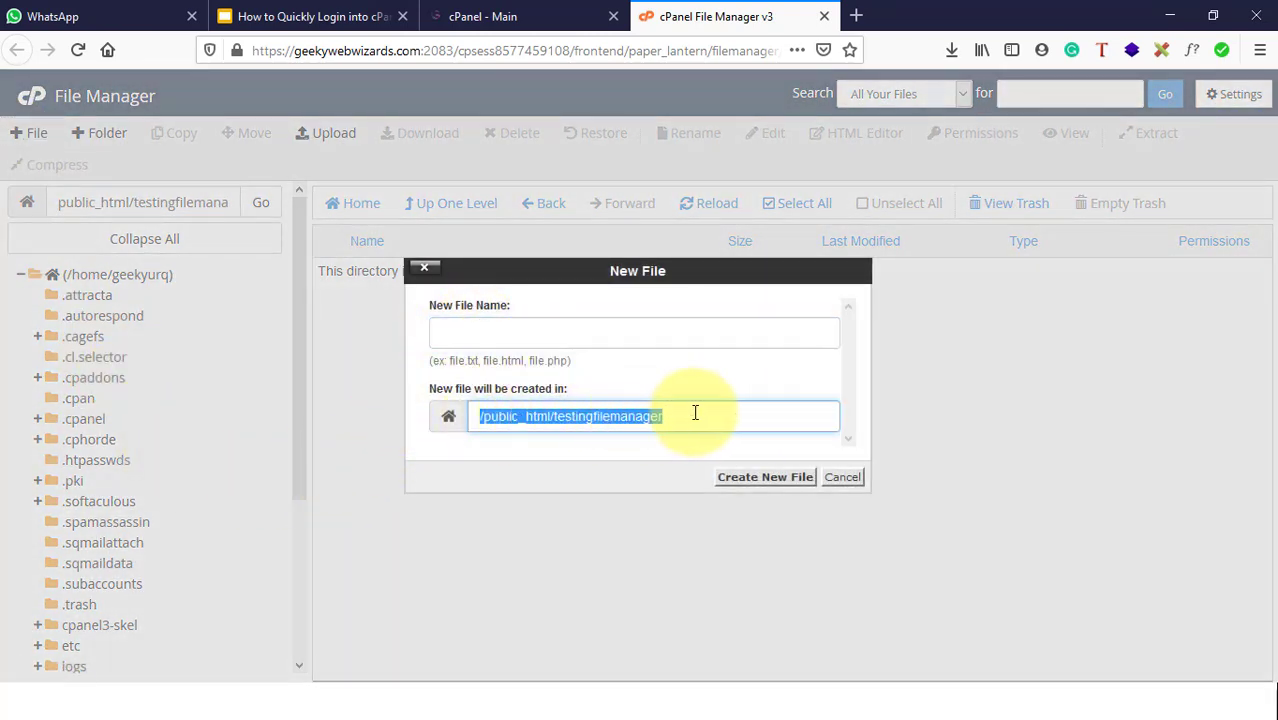
click(695, 413)
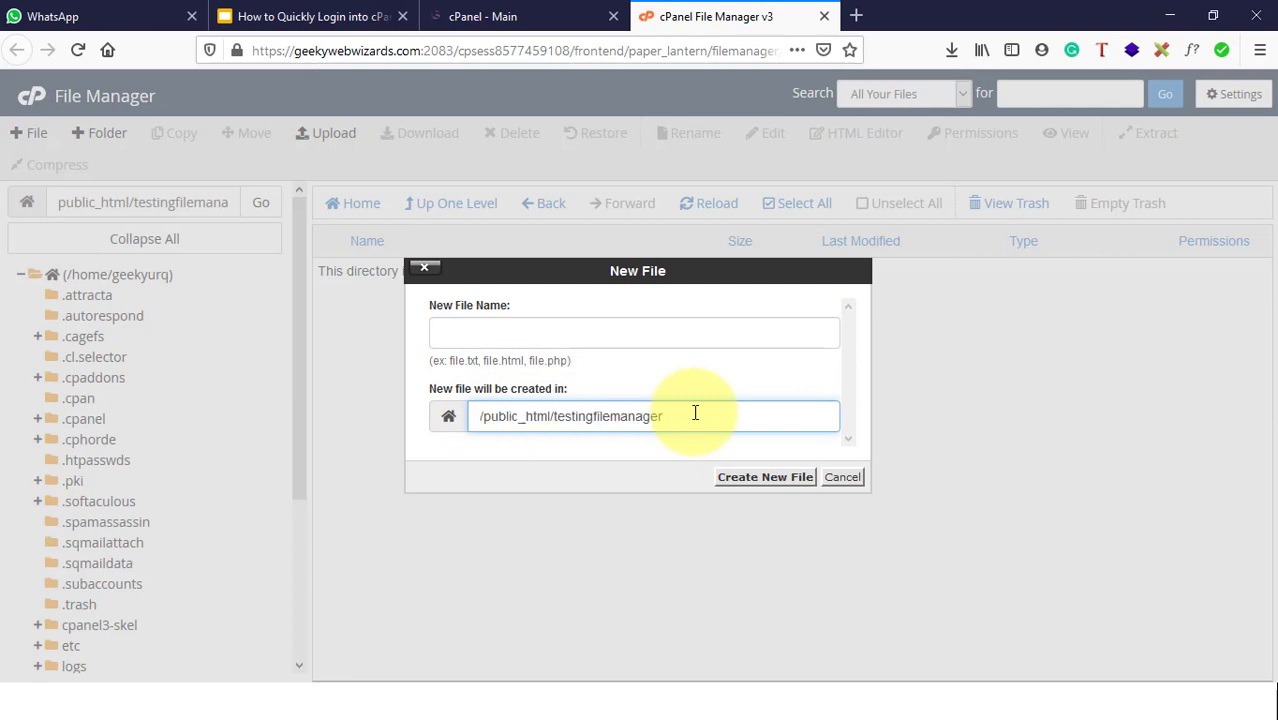
double_click(550, 414)
click(493, 418)
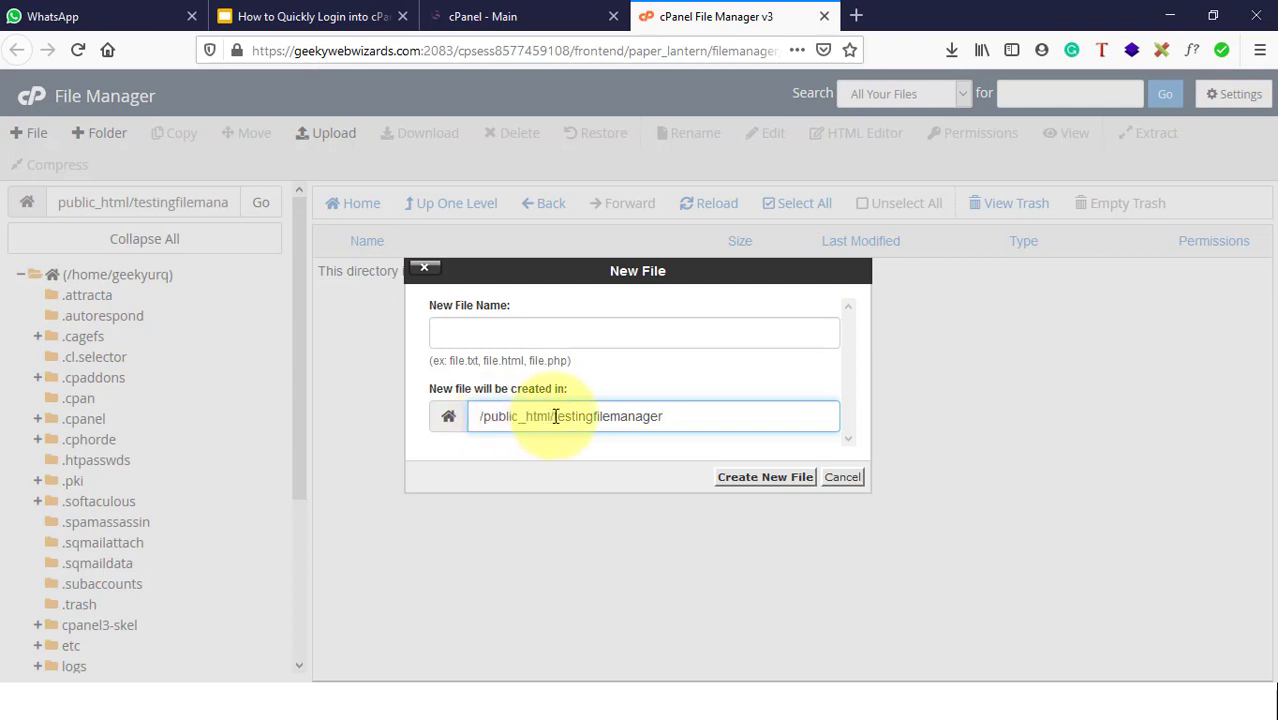
drag(555, 416, 476, 420)
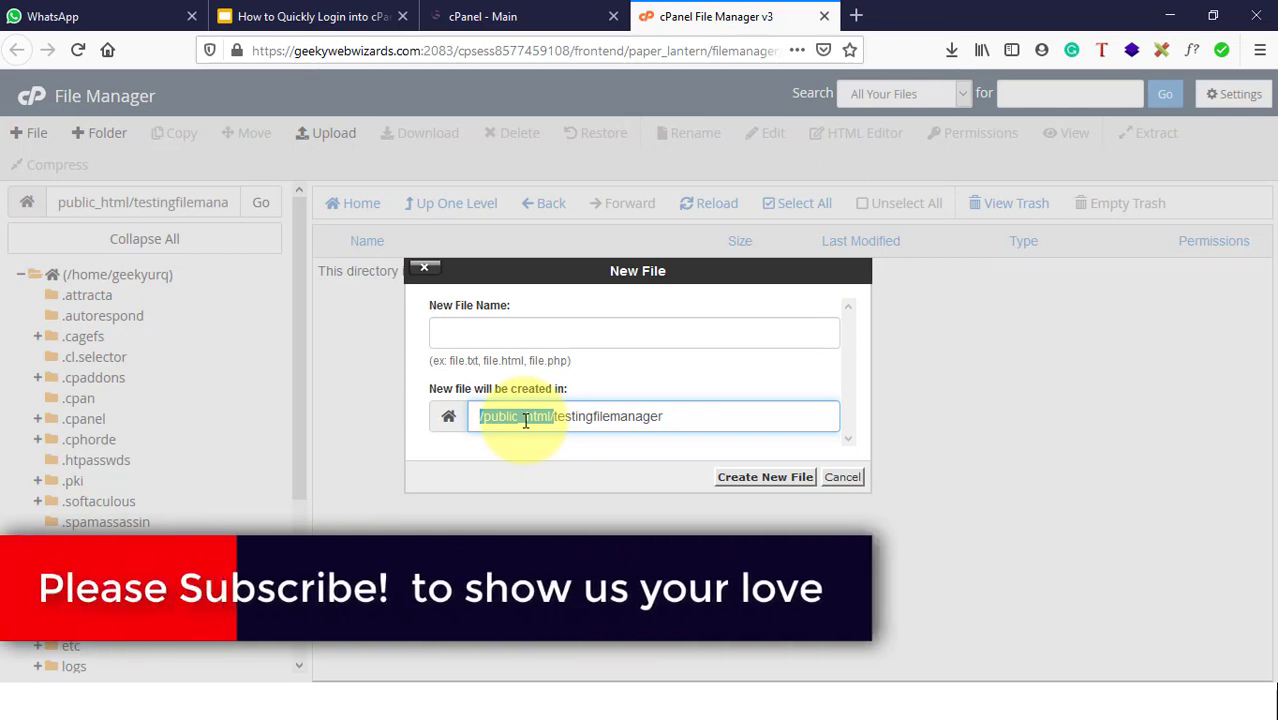
click(568, 421)
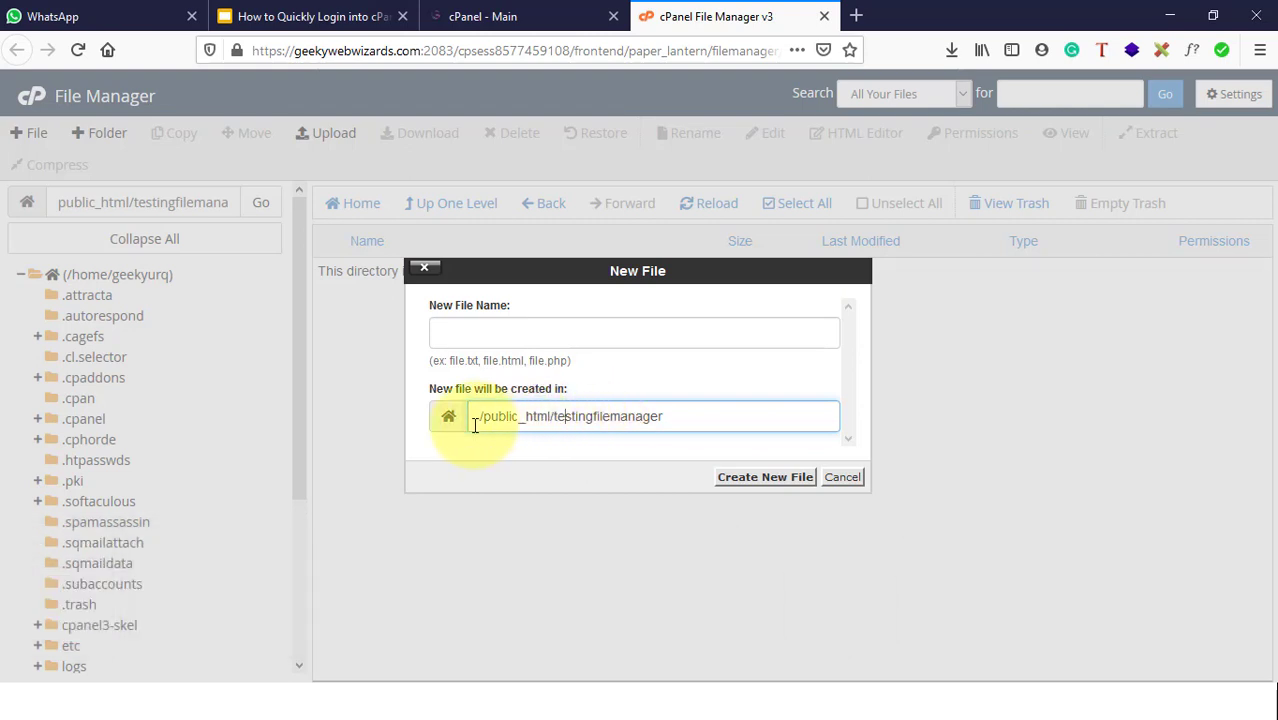
drag(471, 417, 667, 426)
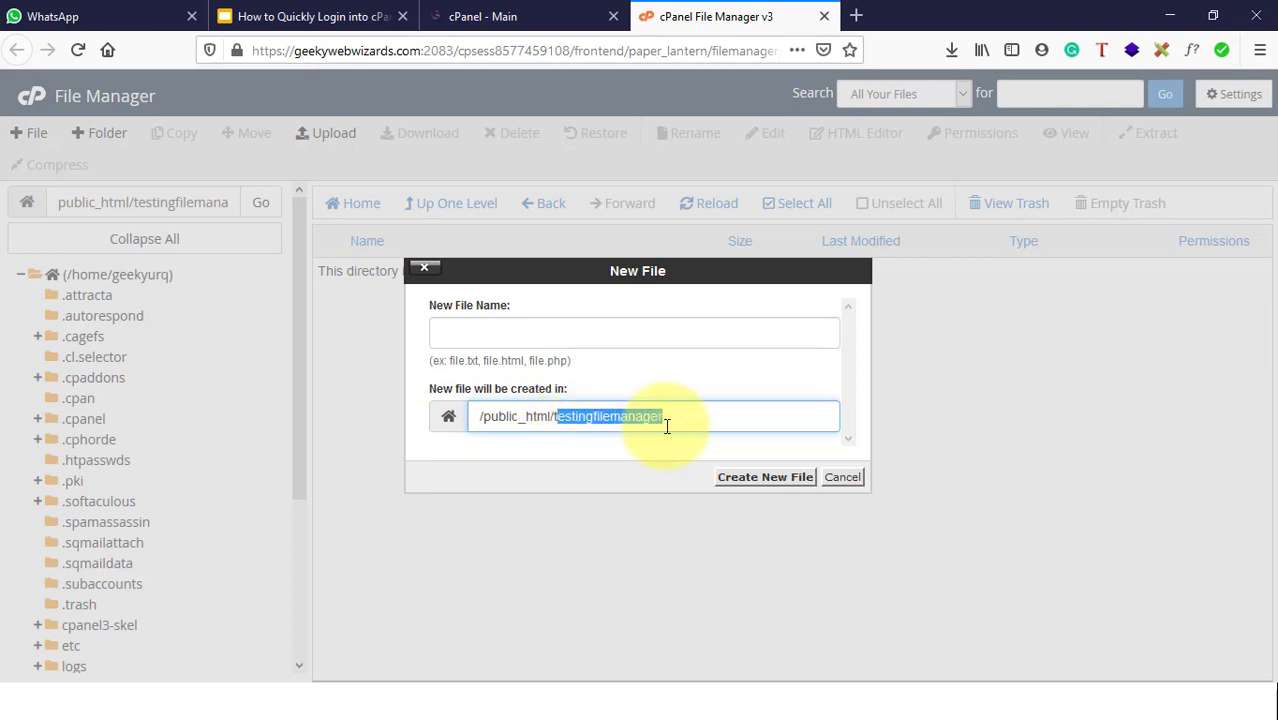
click(480, 334)
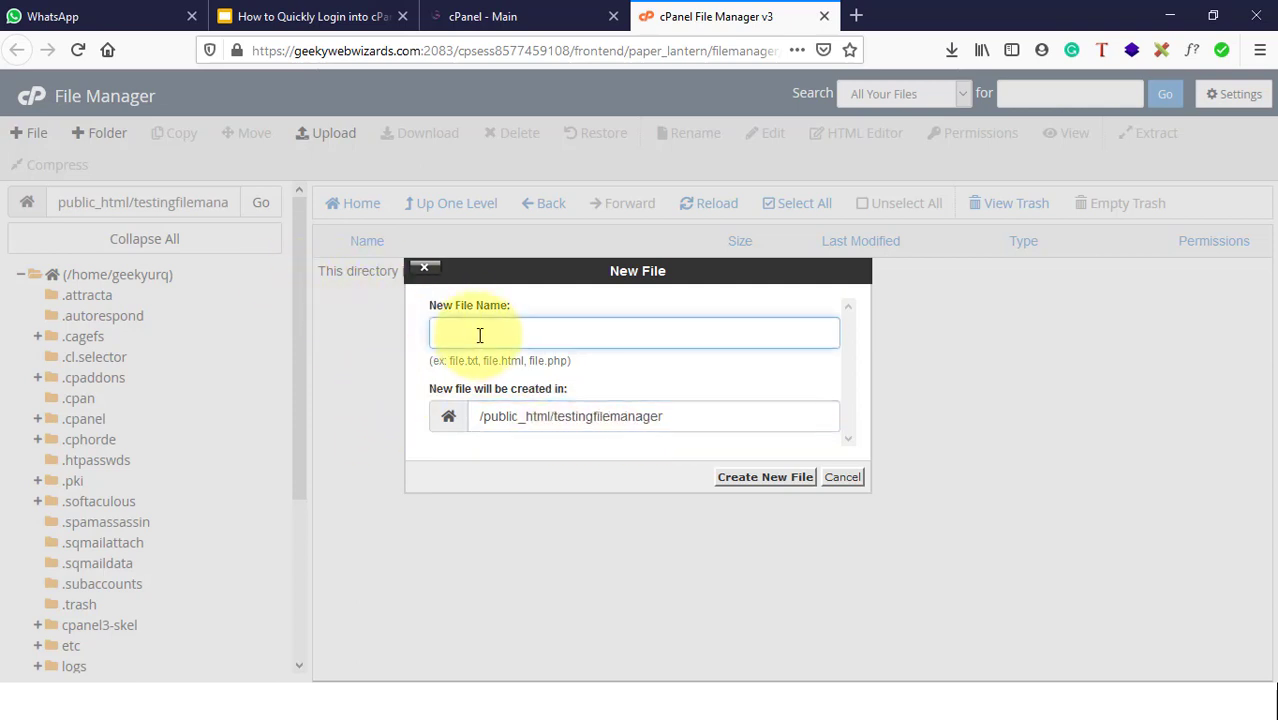
text(testfile)
click(767, 494)
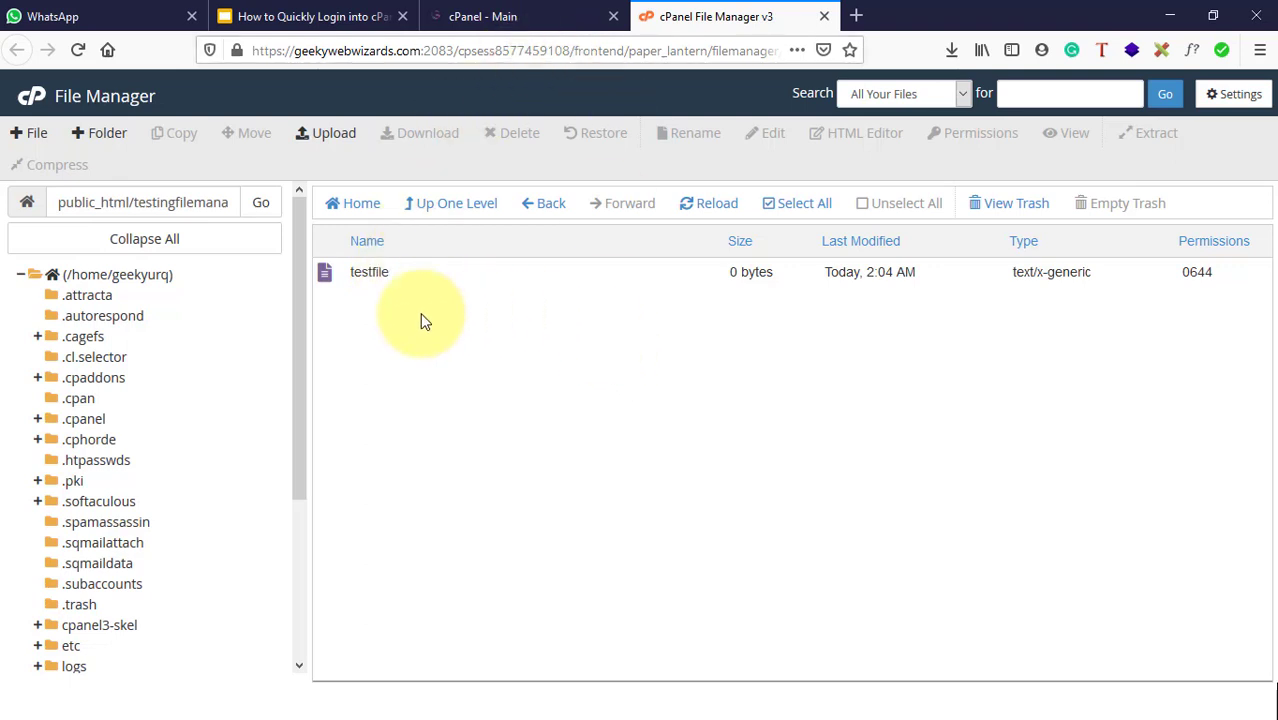
Step: Download testfile from File Manager and save it to the computer
click(280, 12)
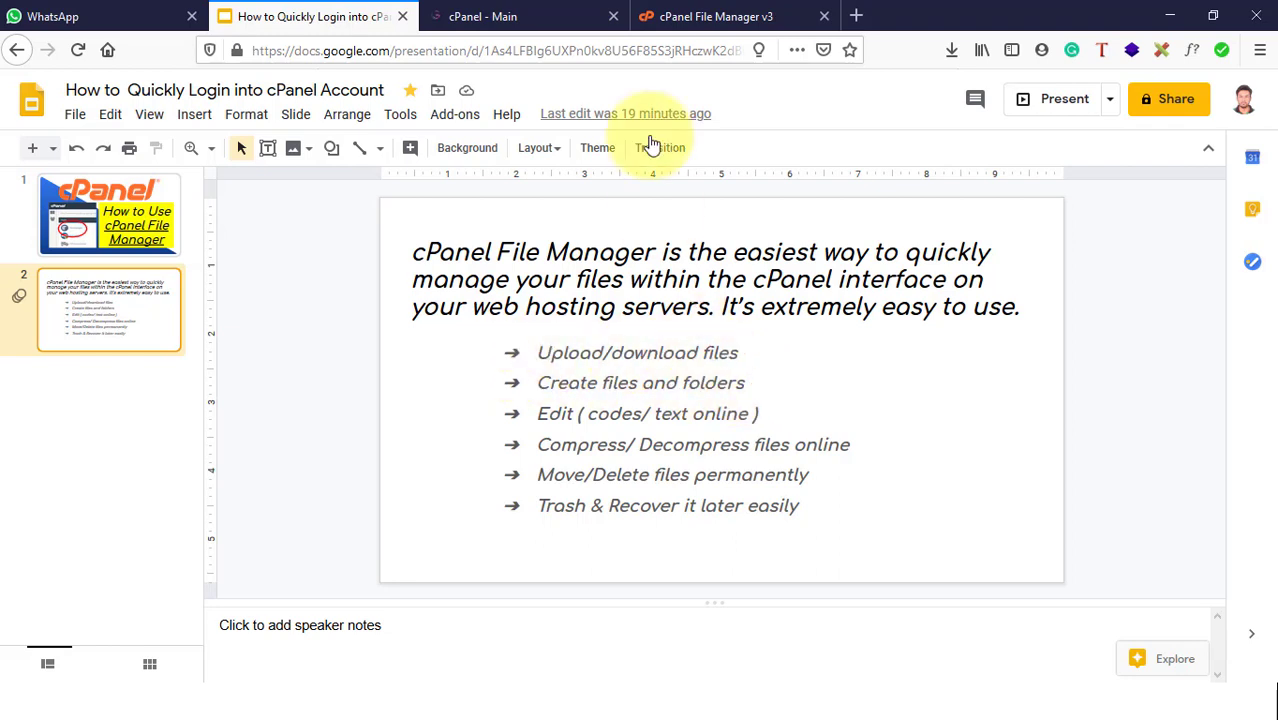
click(705, 14)
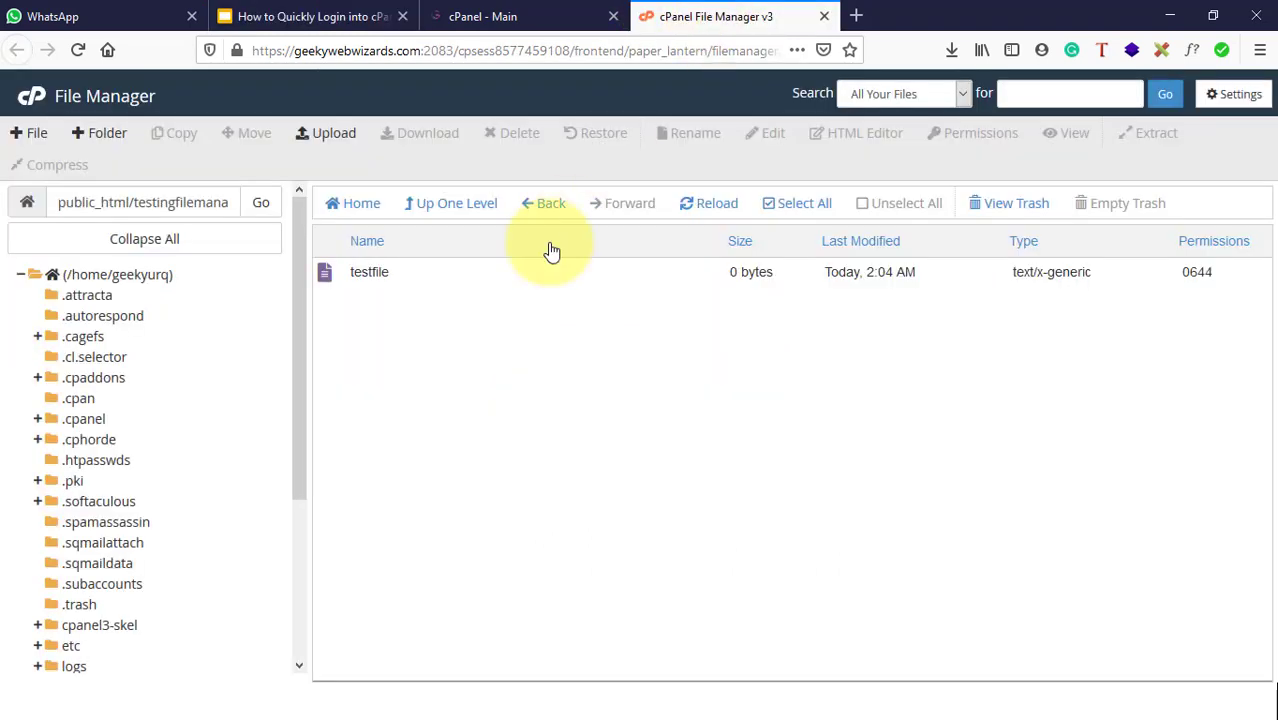
click(389, 273)
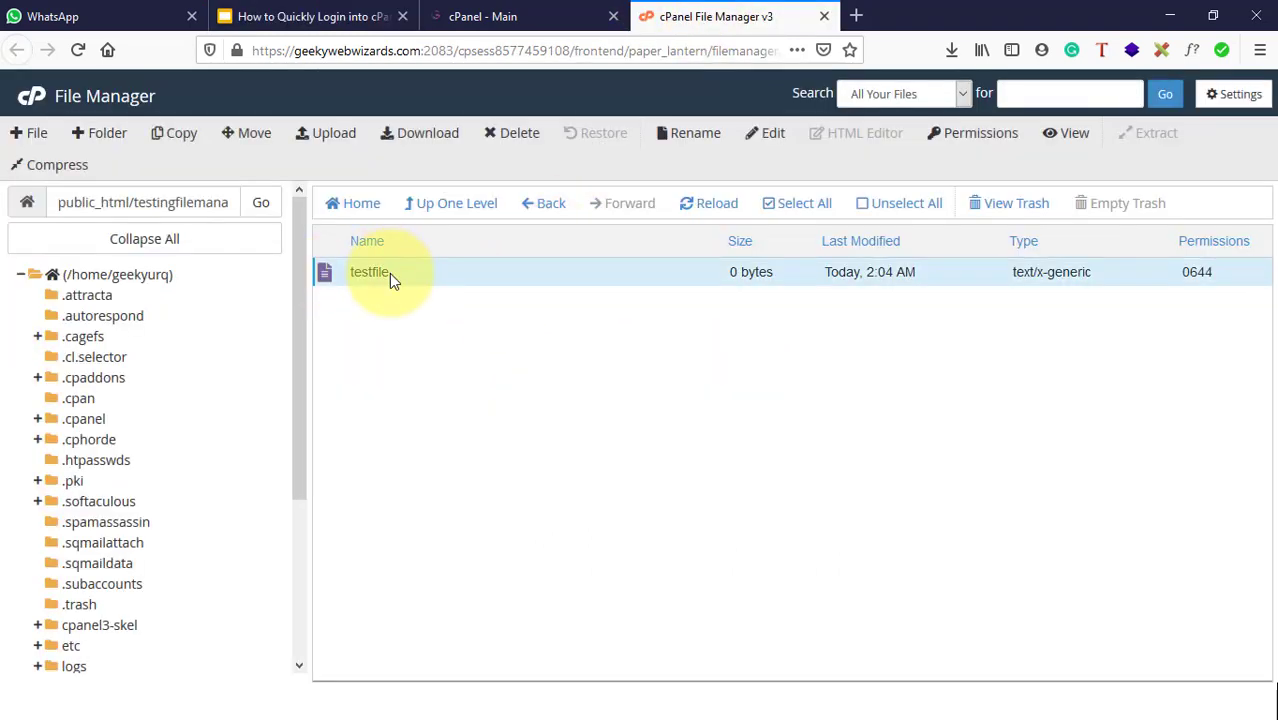
click(418, 140)
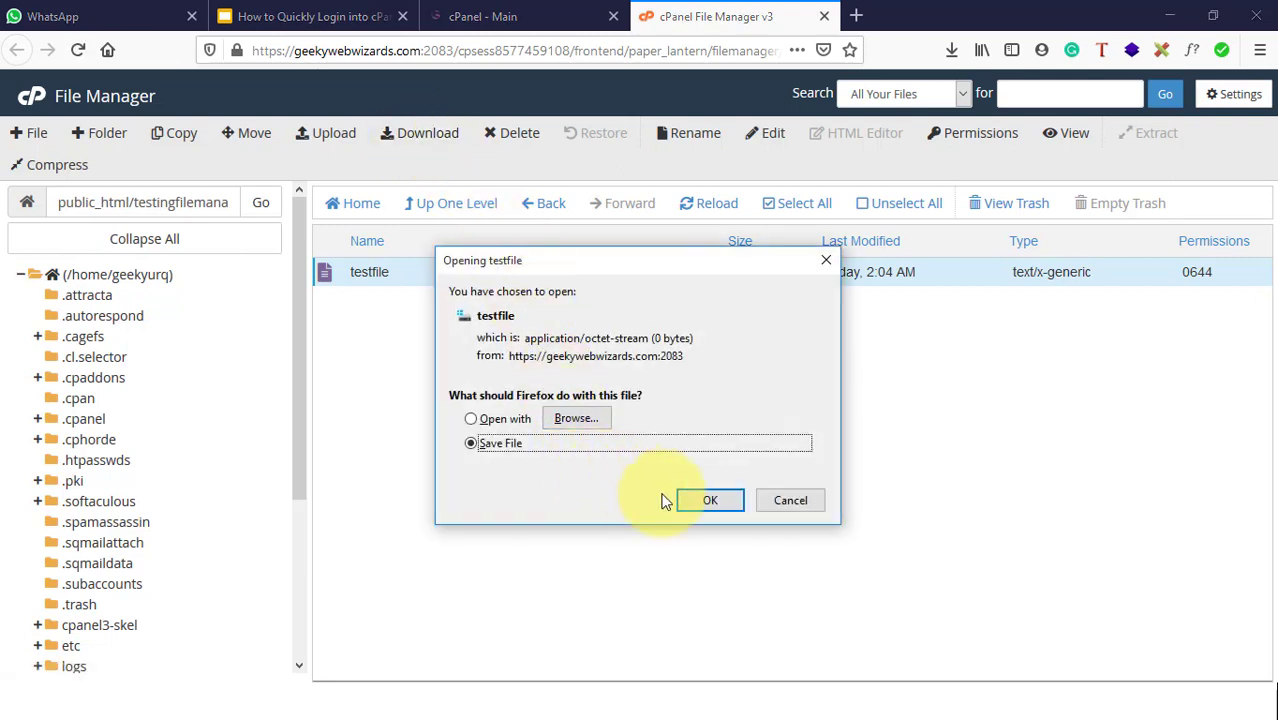
click(712, 501)
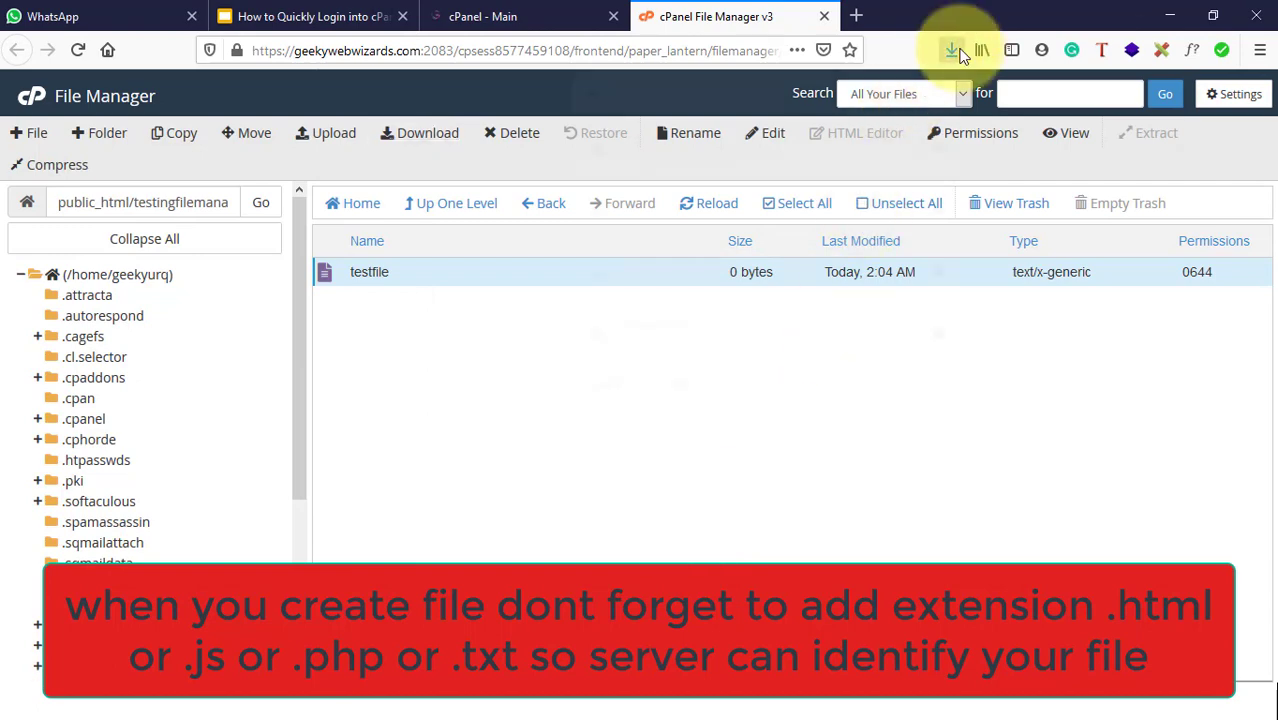
Step: Check the completed 0-byte testfile download in Firefox's downloads list
click(951, 50)
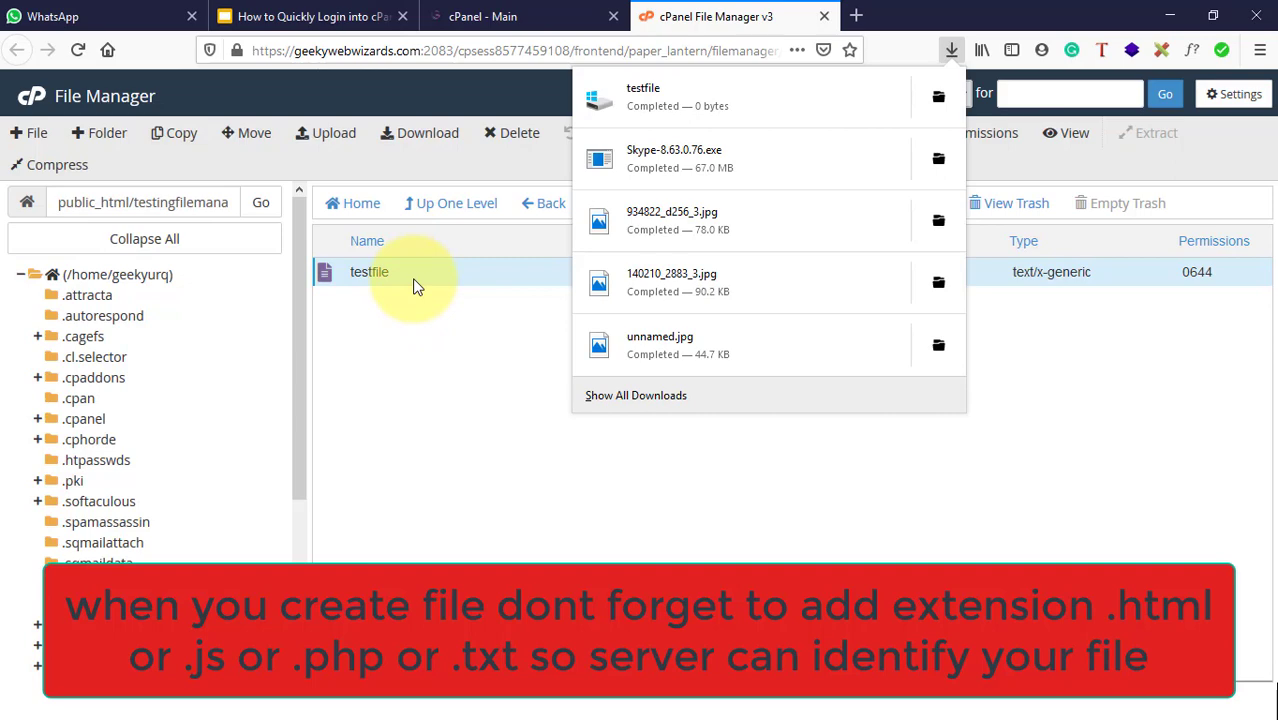
click(440, 166)
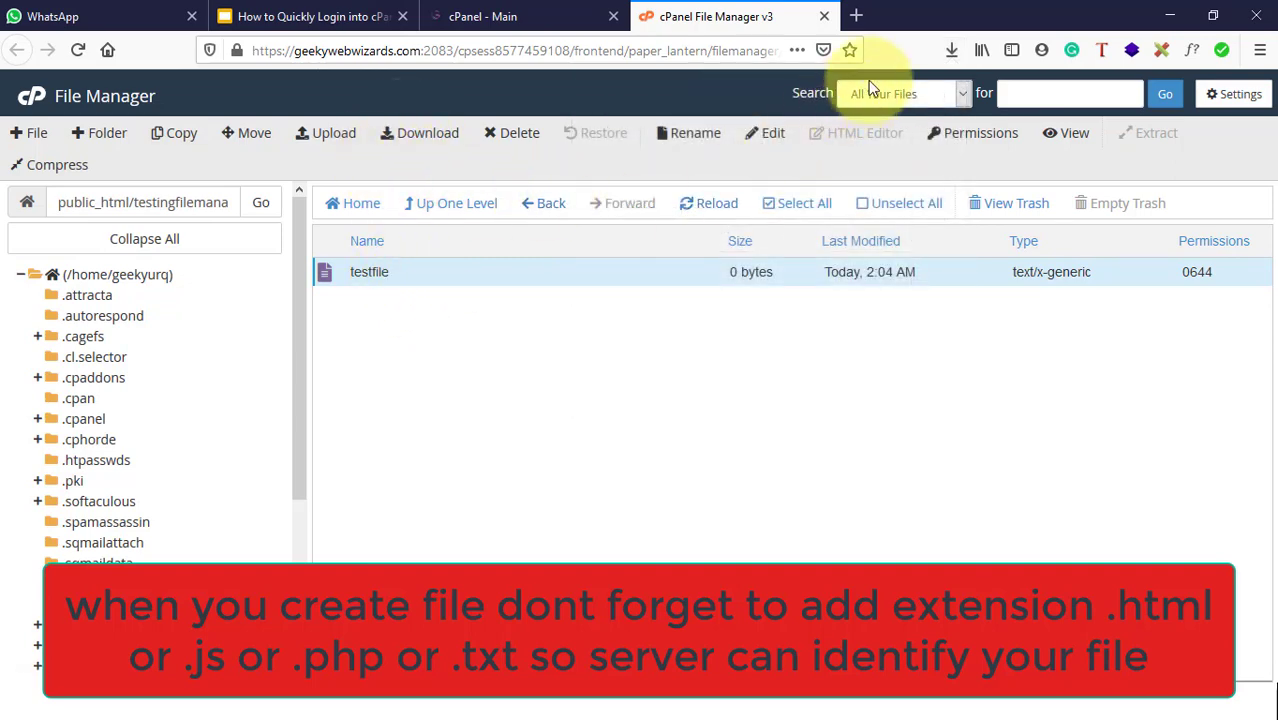
click(948, 50)
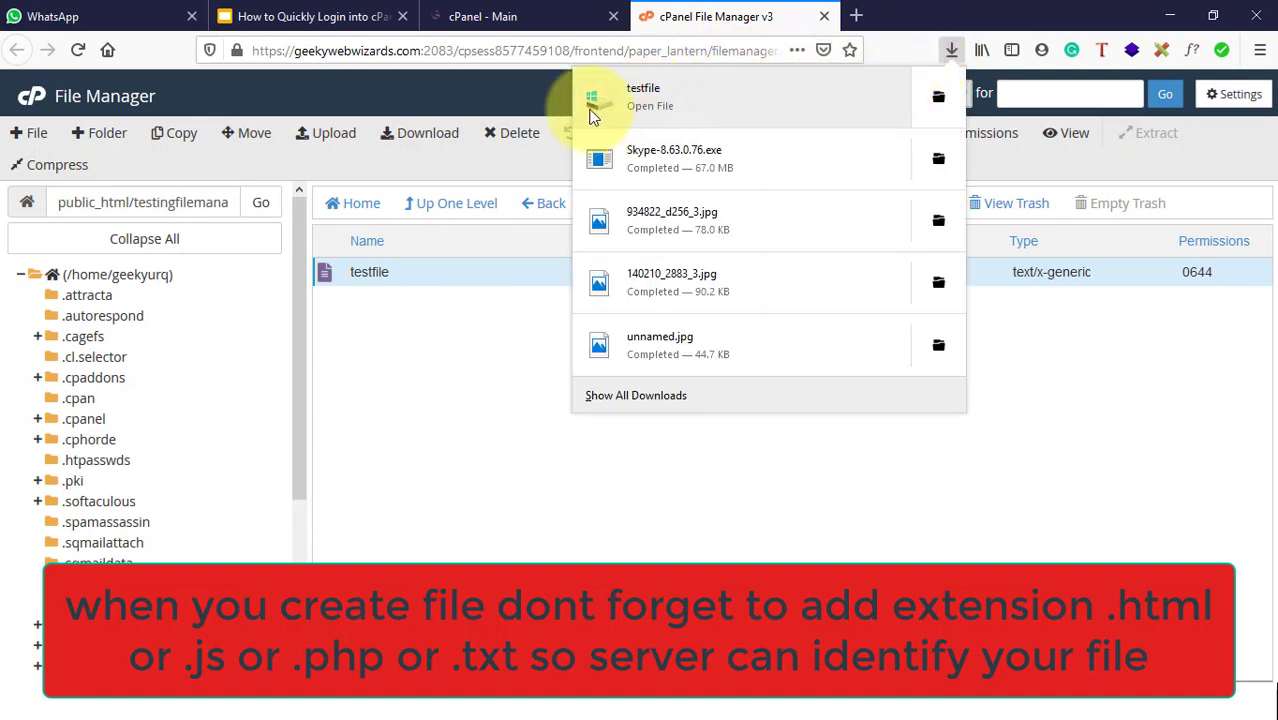
click(427, 284)
Step: Start renaming testfile from its context menu, then cancel the rename
click(427, 284)
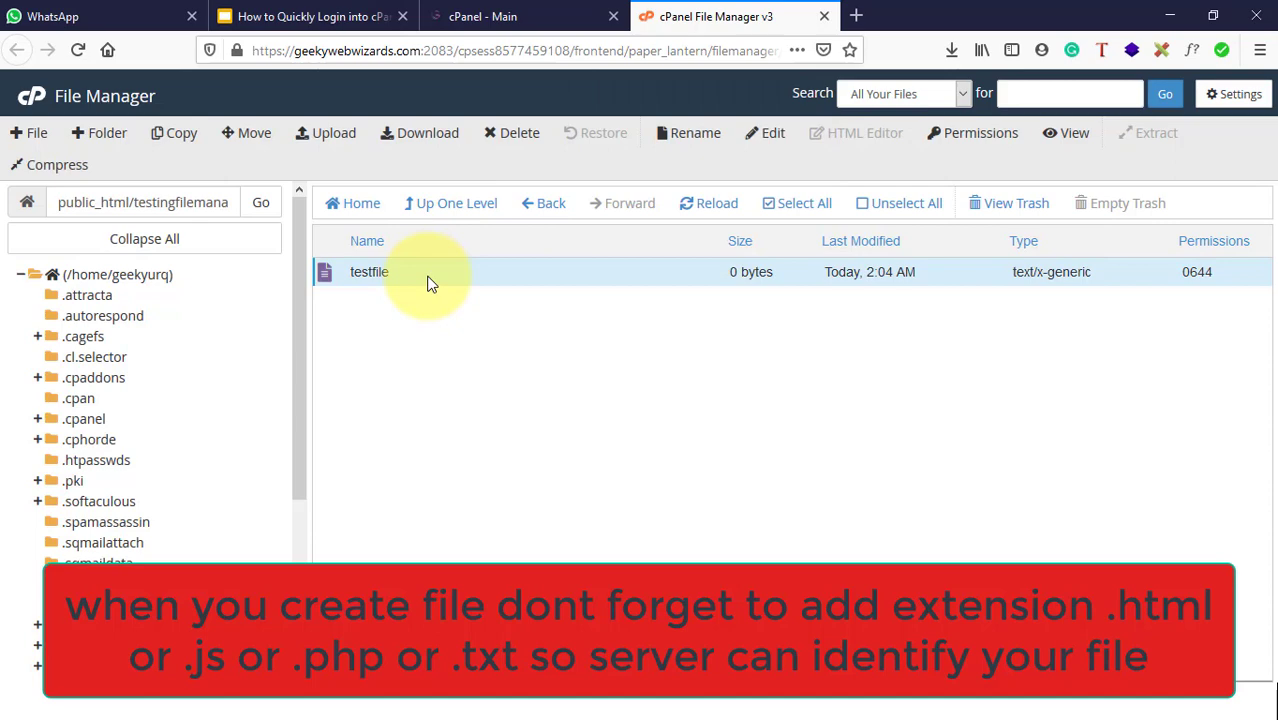
right_click(427, 284)
click(487, 438)
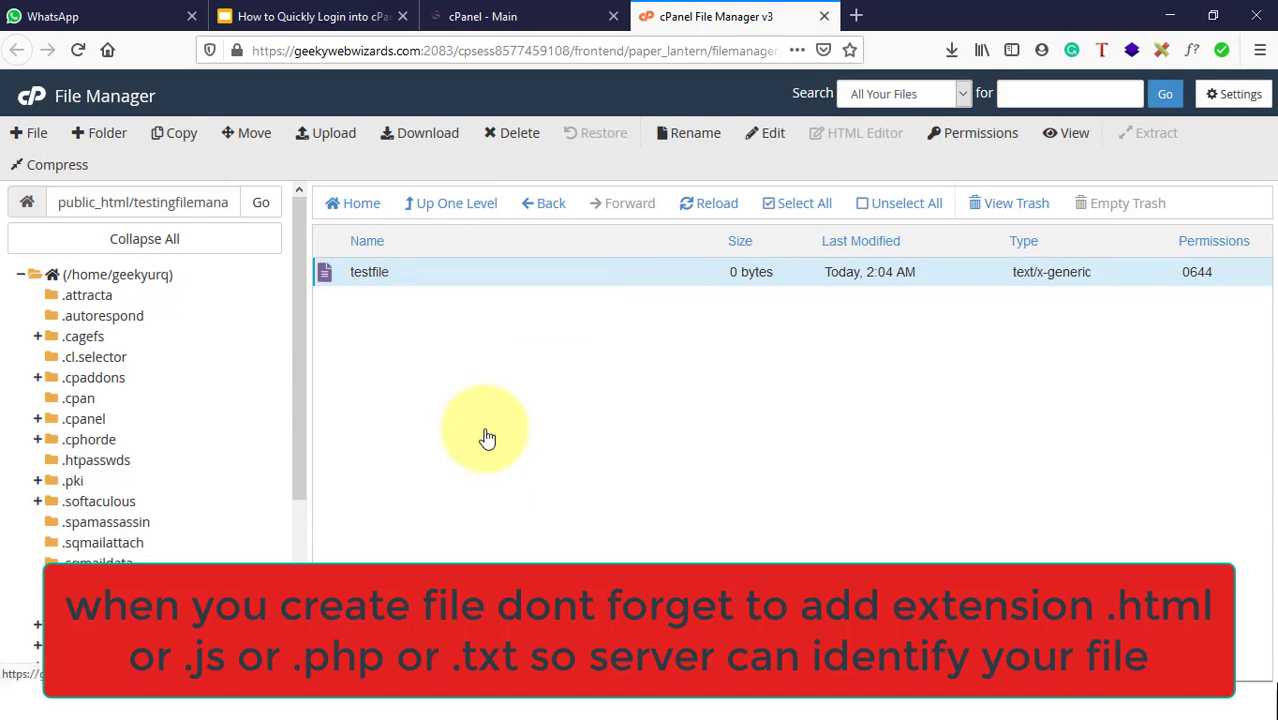
click(851, 455)
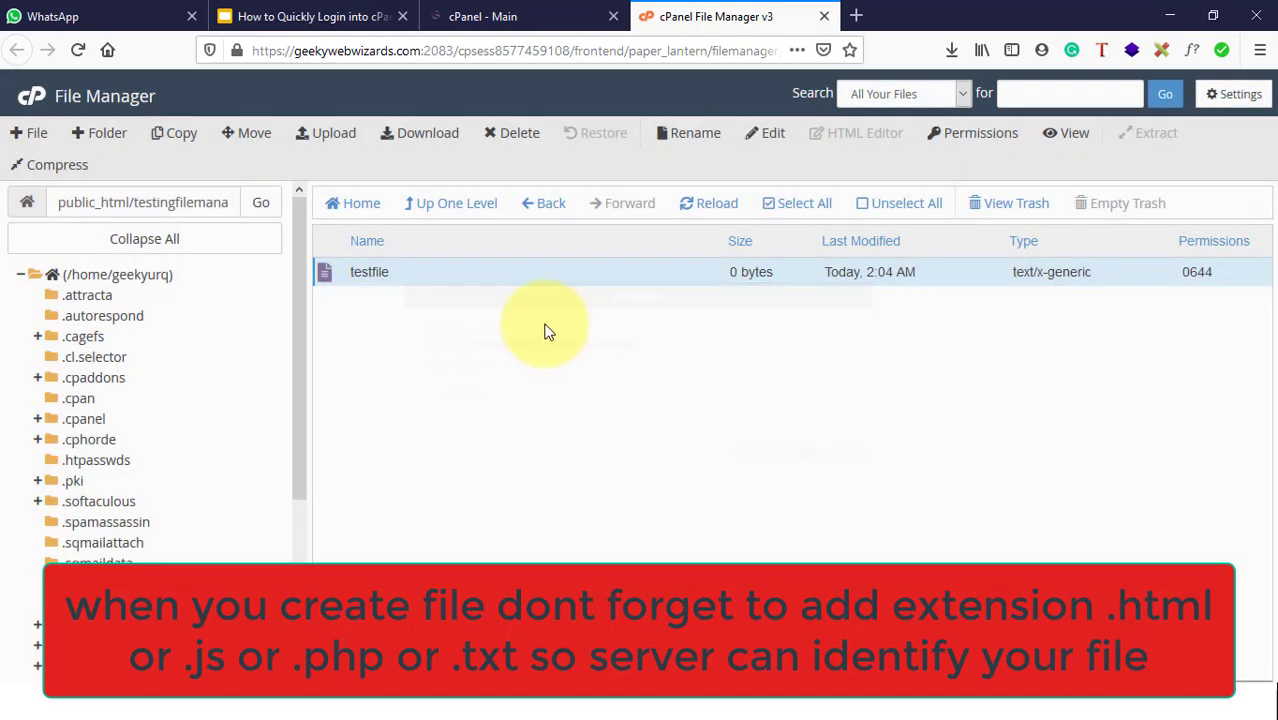
Step: Rename testfile to testfile.html and reload so it is listed as text/html
right_click(474, 281)
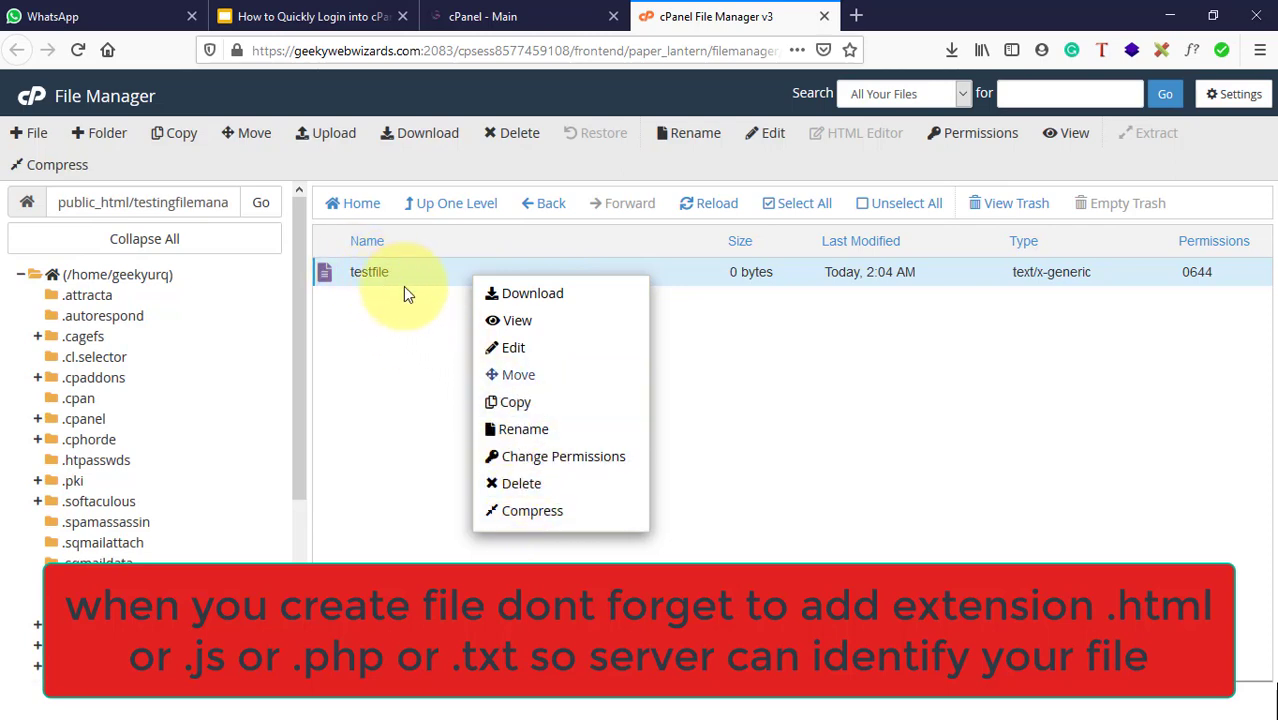
click(537, 438)
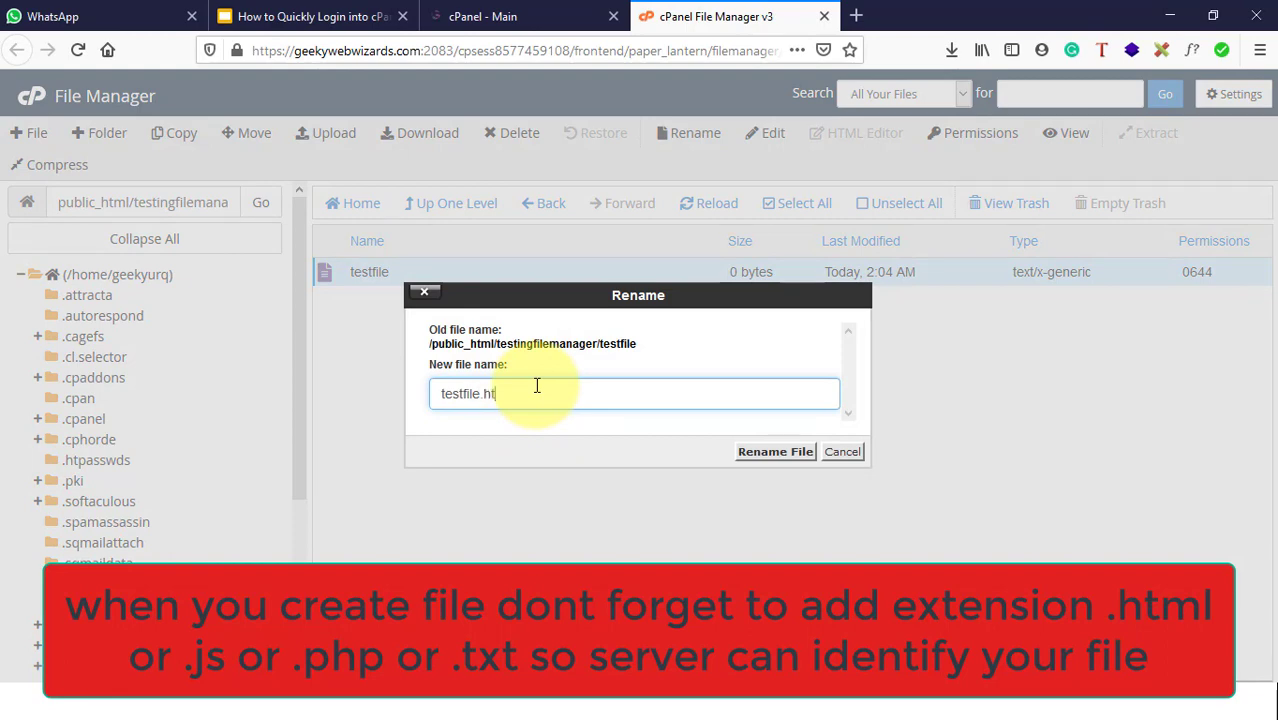
key(Return)
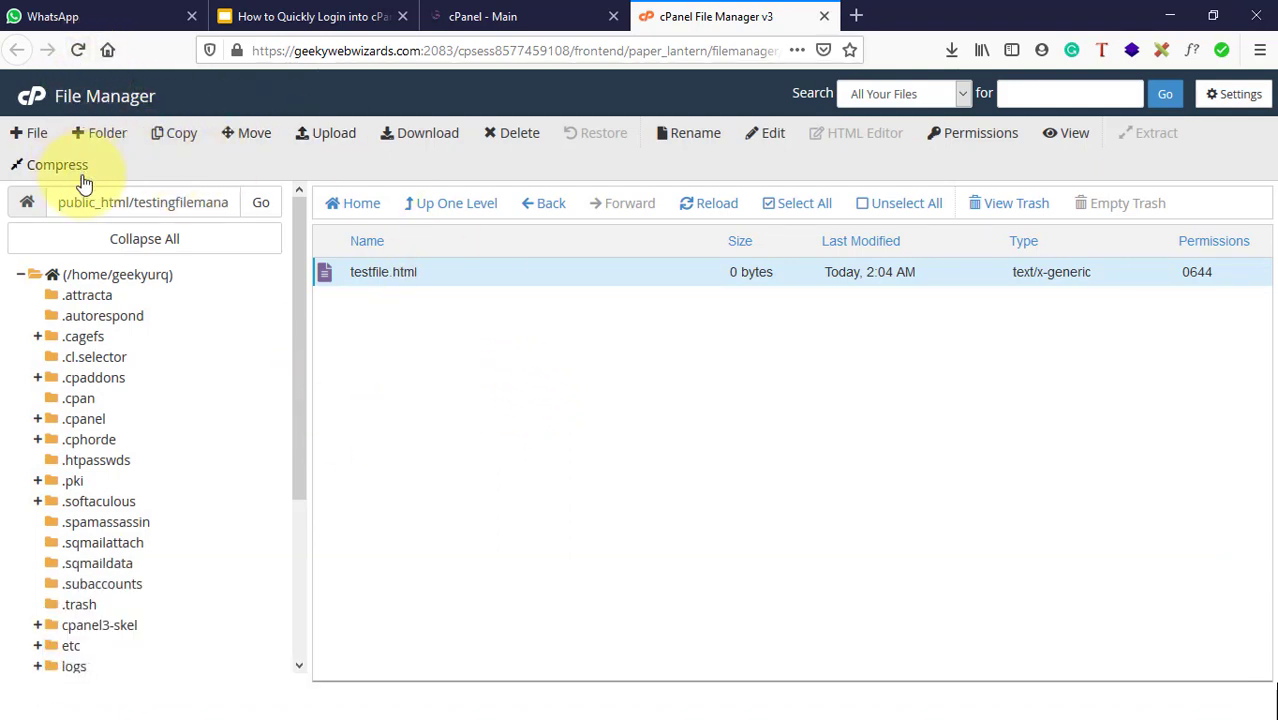
click(708, 207)
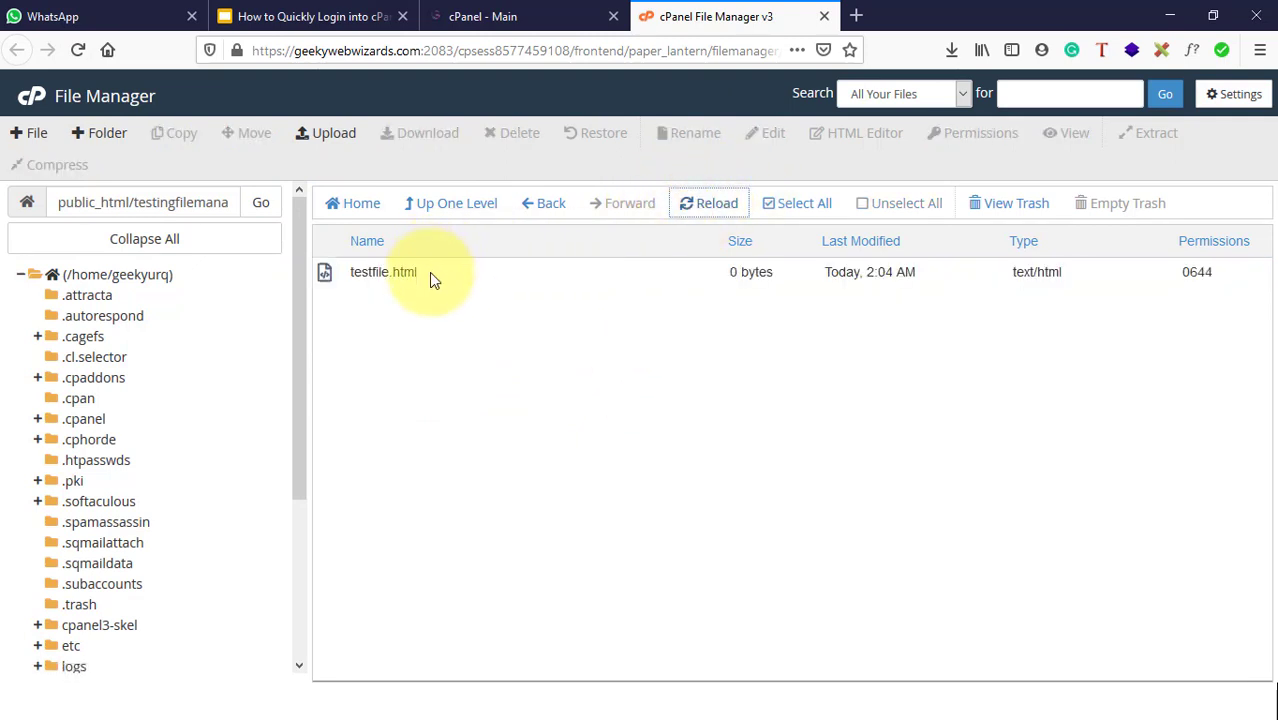
Step: Download testfile.html and save it to the computer
click(380, 272)
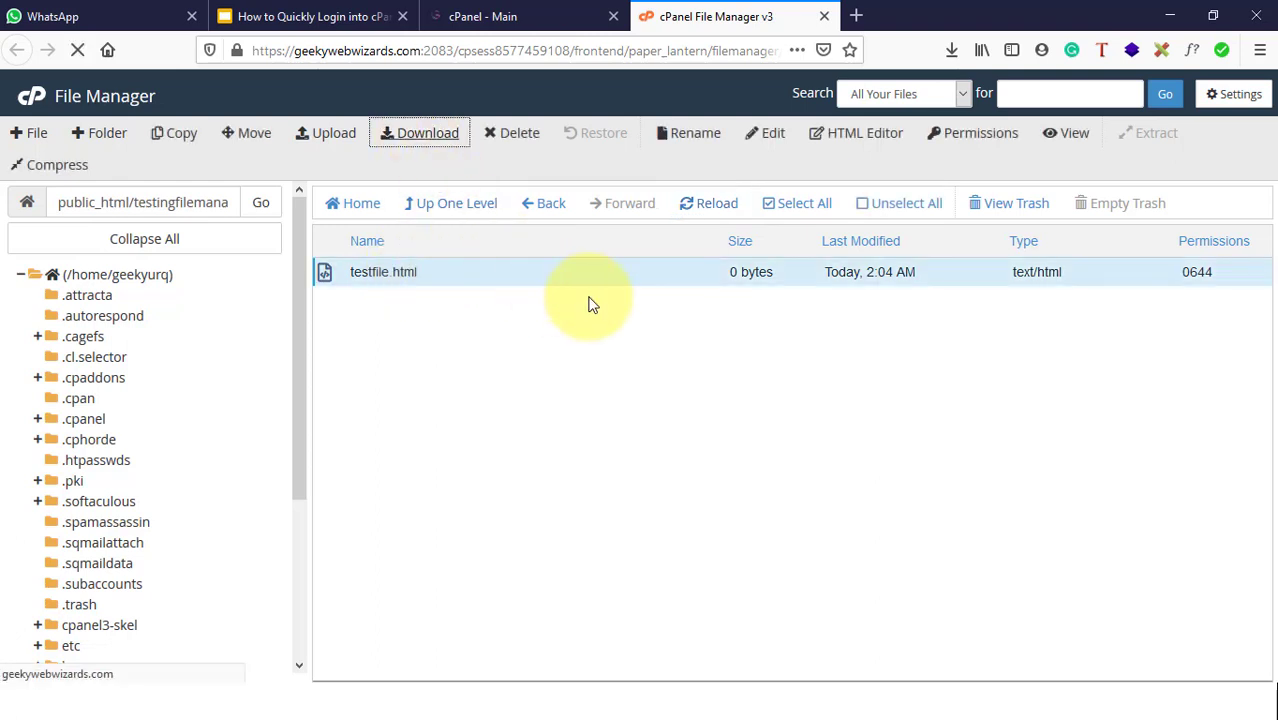
click(566, 446)
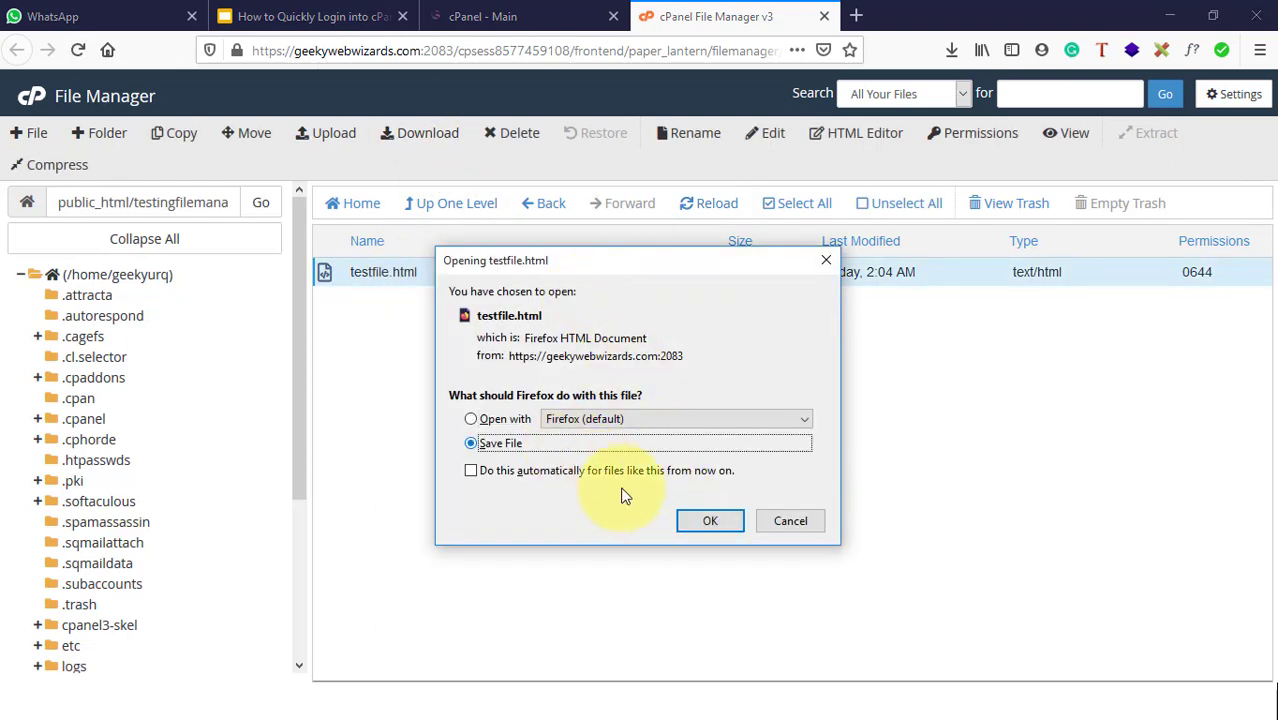
click(725, 519)
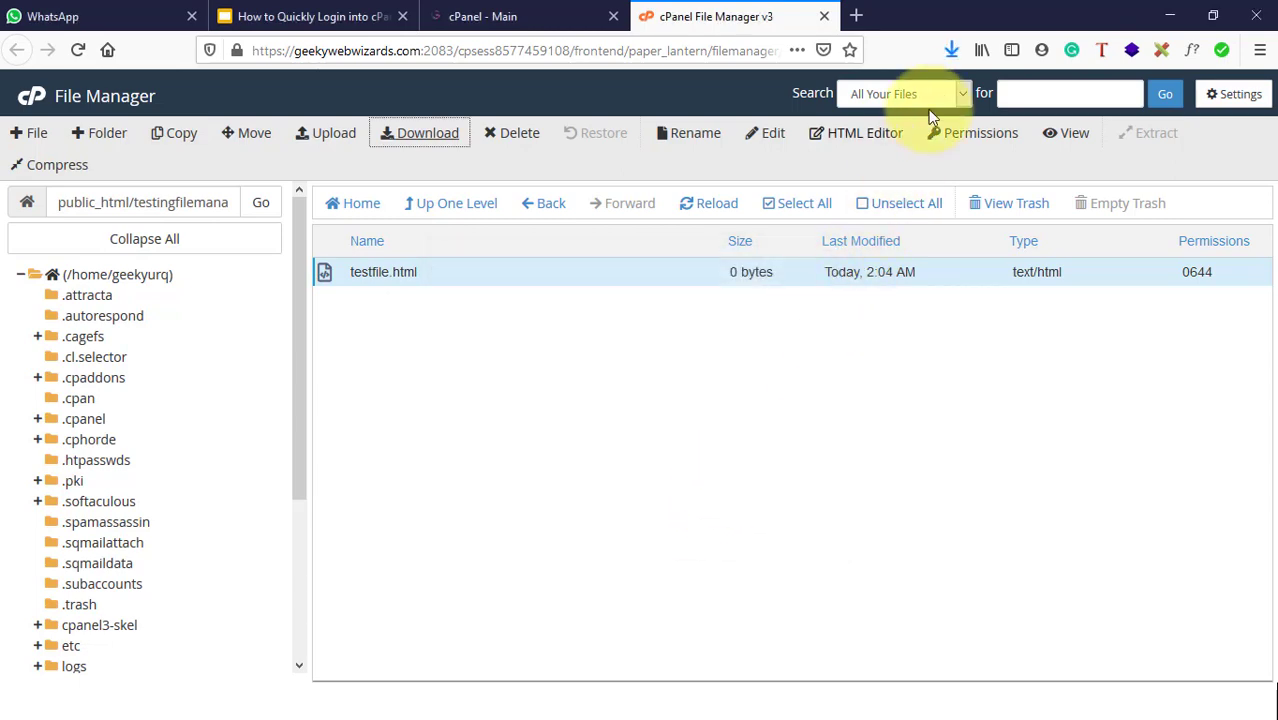
Step: Show the downloaded testfile.html in its Downloads folder on disk via the downloads list
click(951, 56)
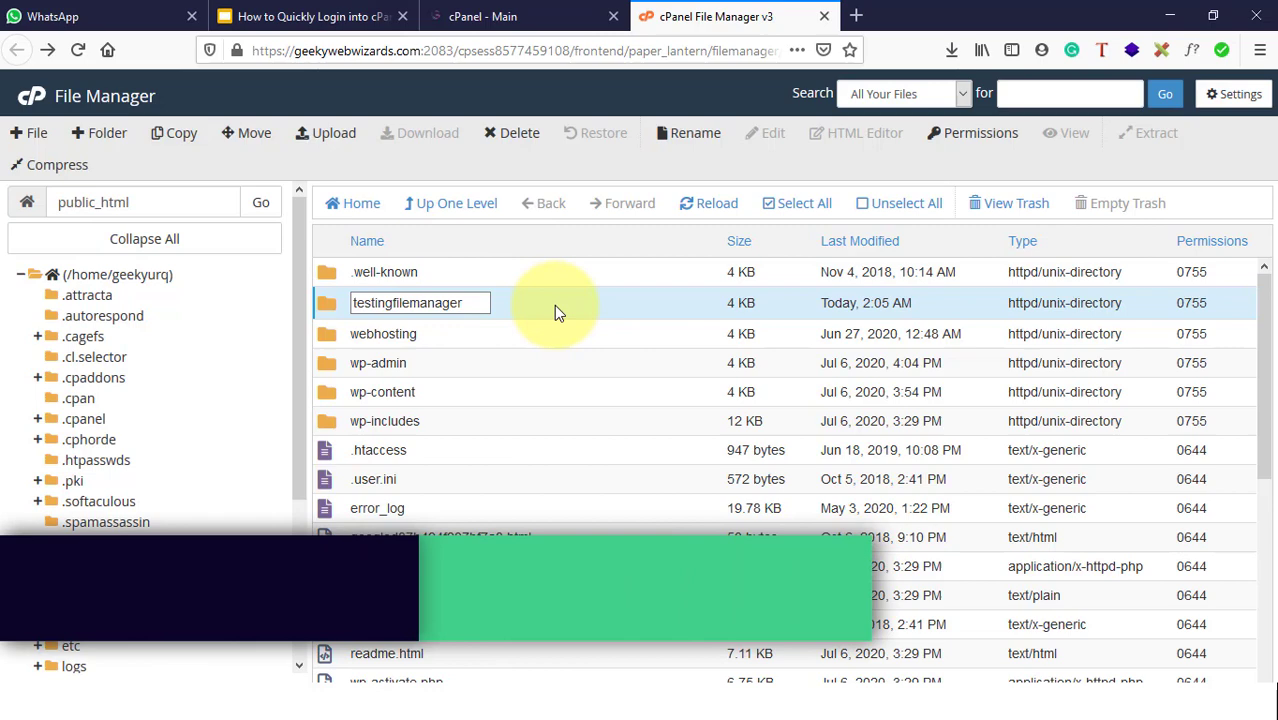
double_click(554, 305)
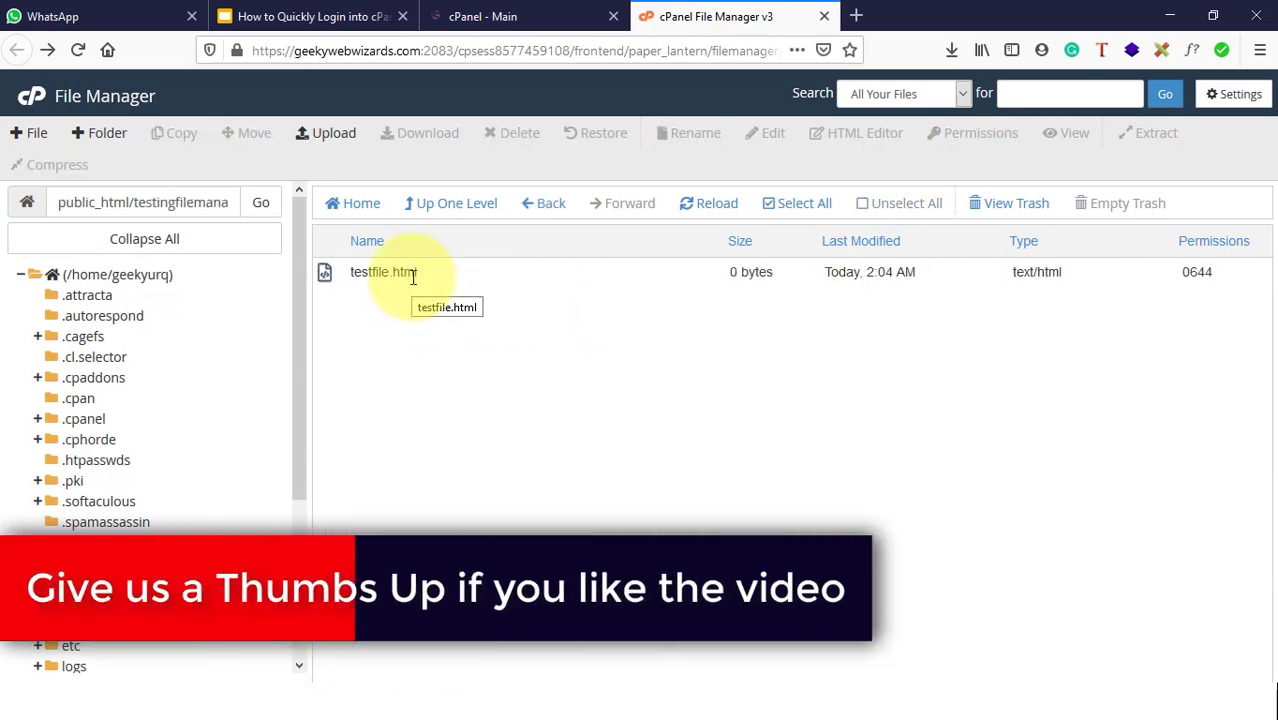
click(953, 52)
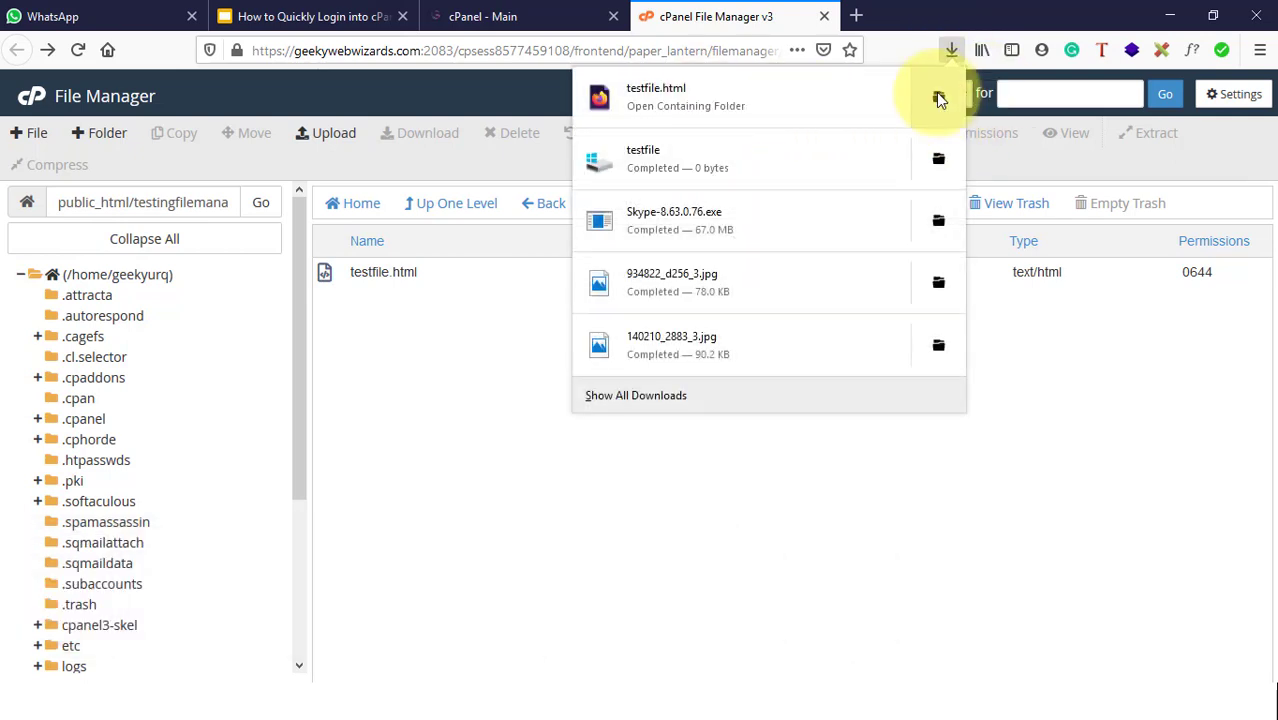
right_click(940, 98)
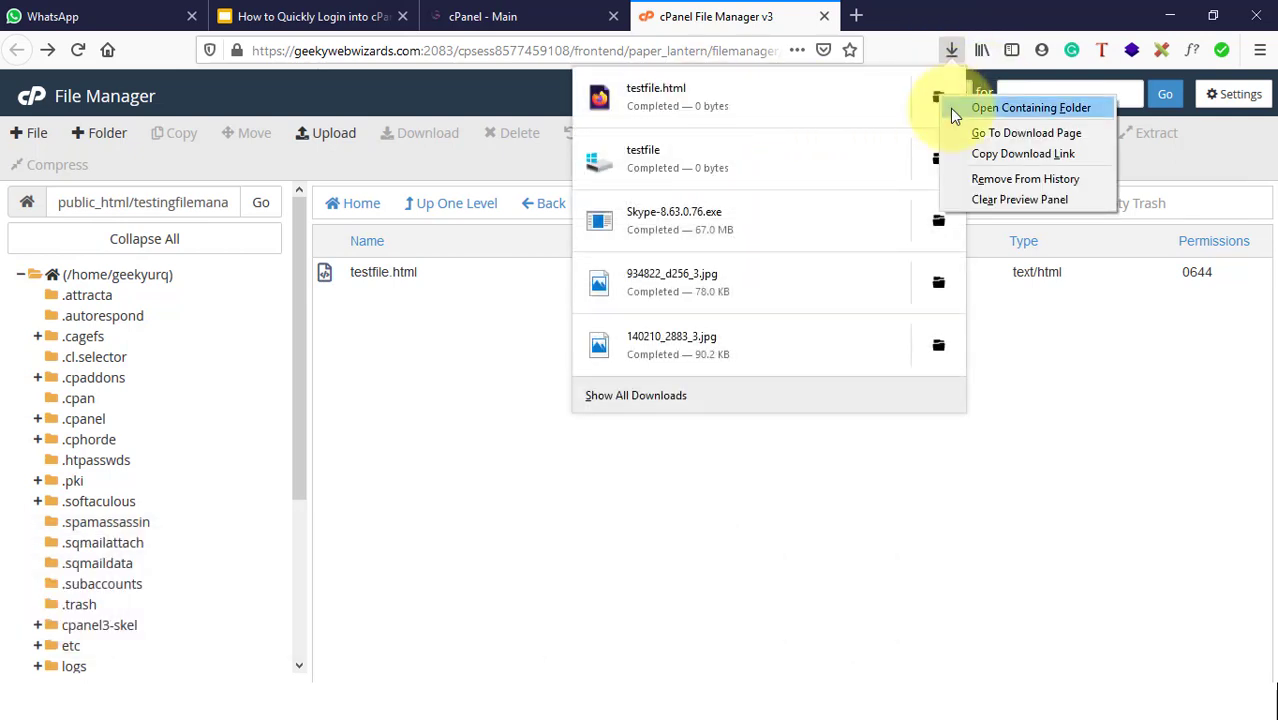
click(955, 110)
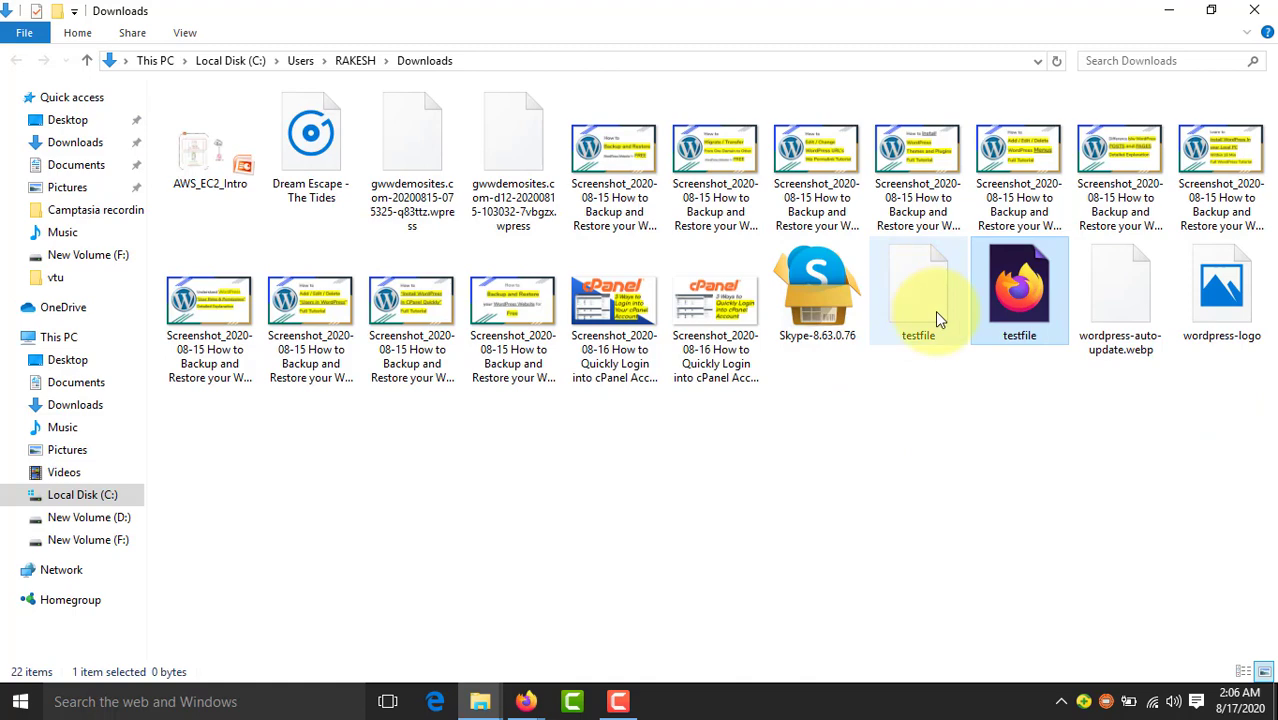
Step: Check the downloaded testfile's type, then minimize the Downloads File Explorer window
mouse_move(1010, 294)
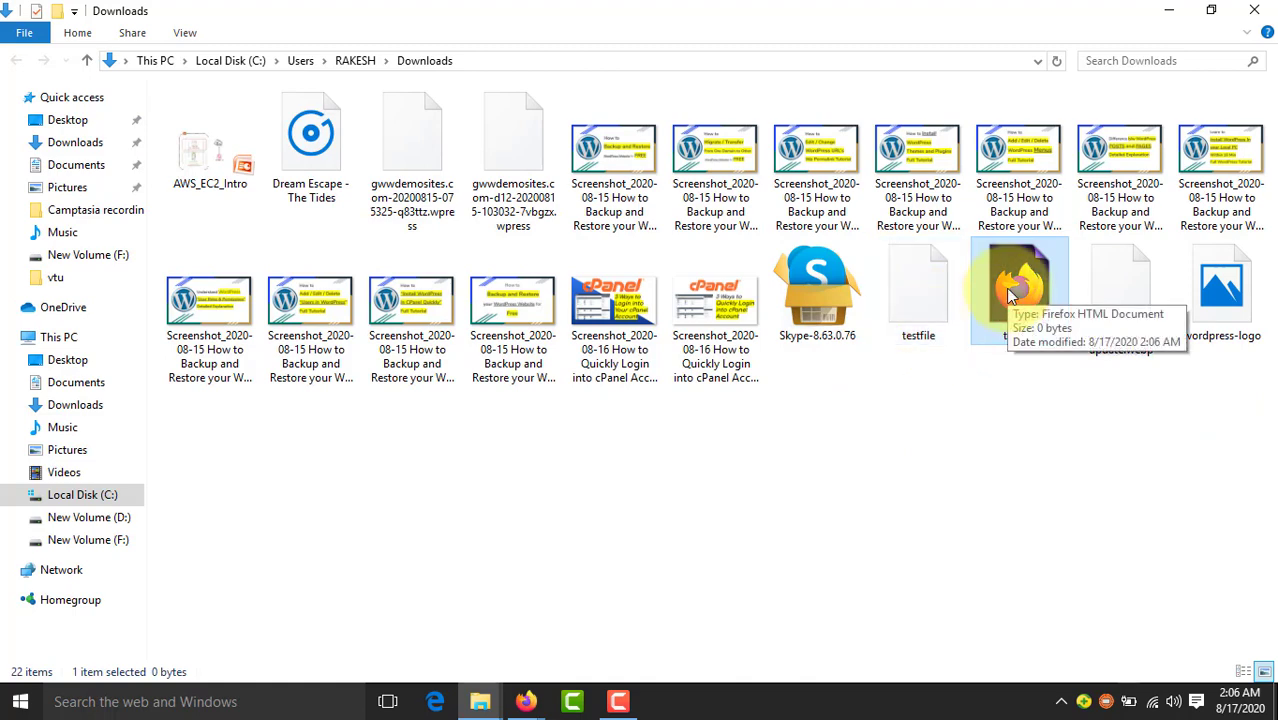
click(1169, 10)
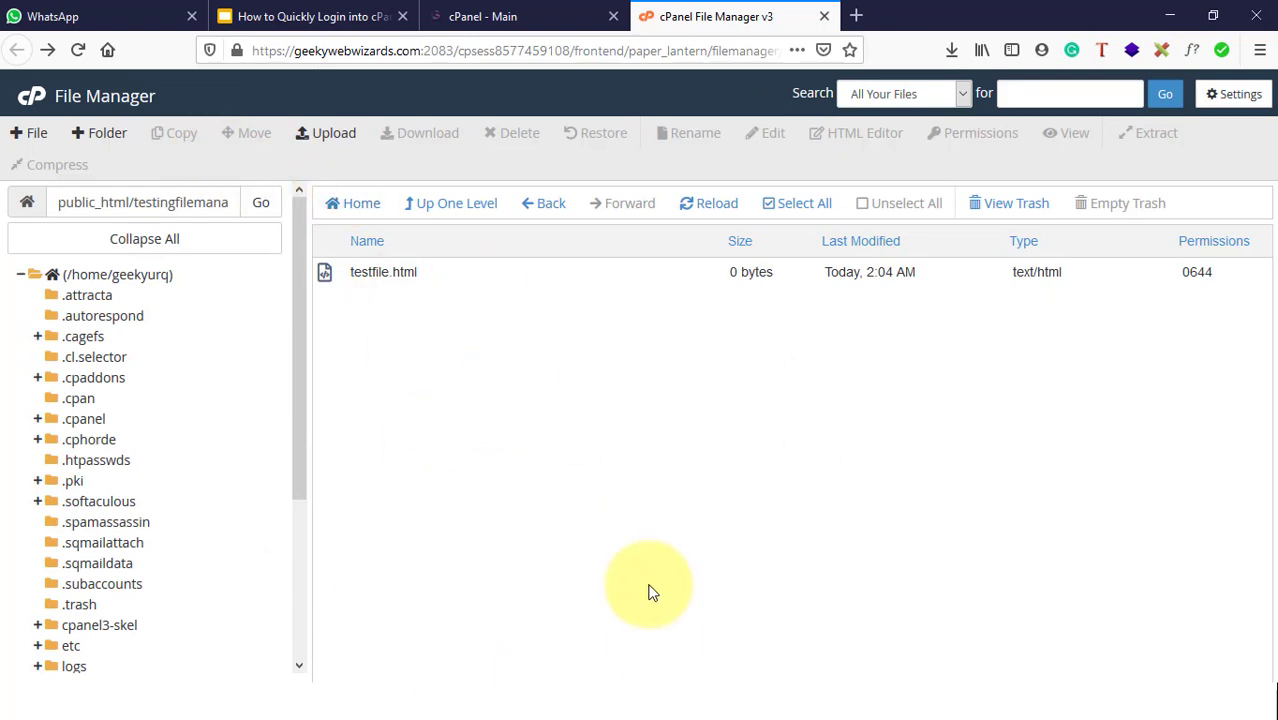
Step: Open the upload page for the testingfilemanager folder
click(318, 145)
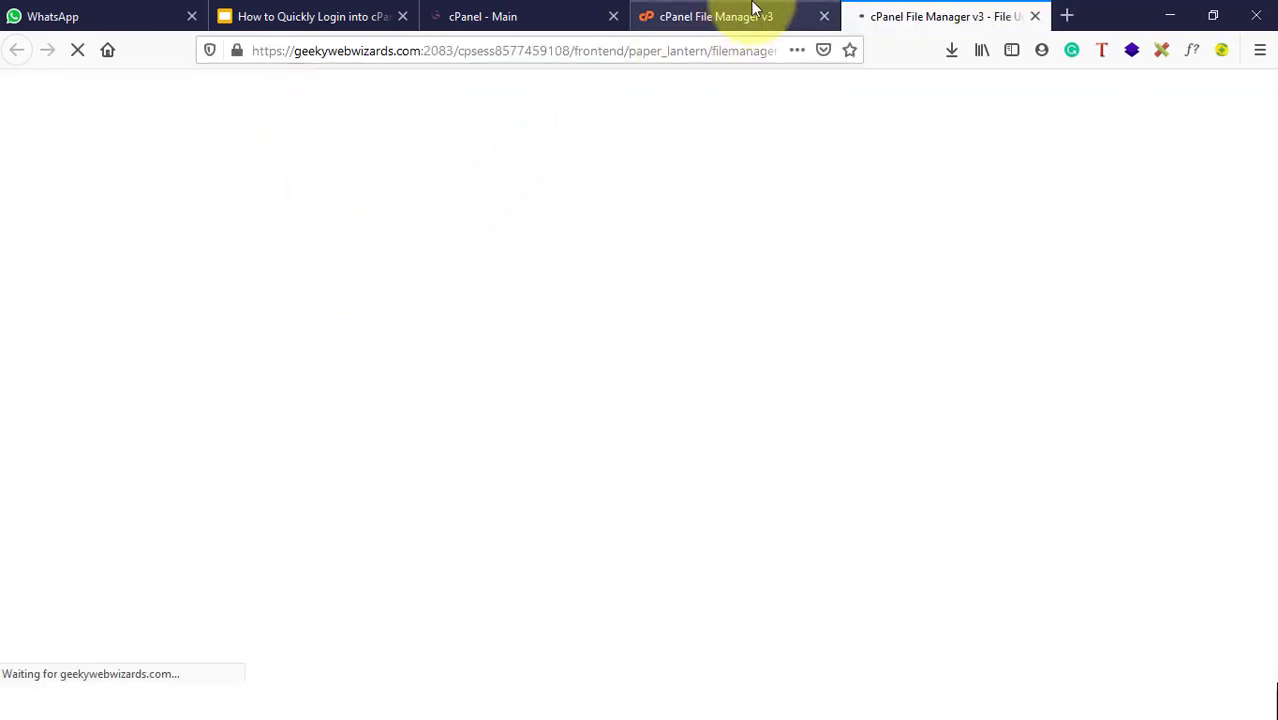
click(756, 16)
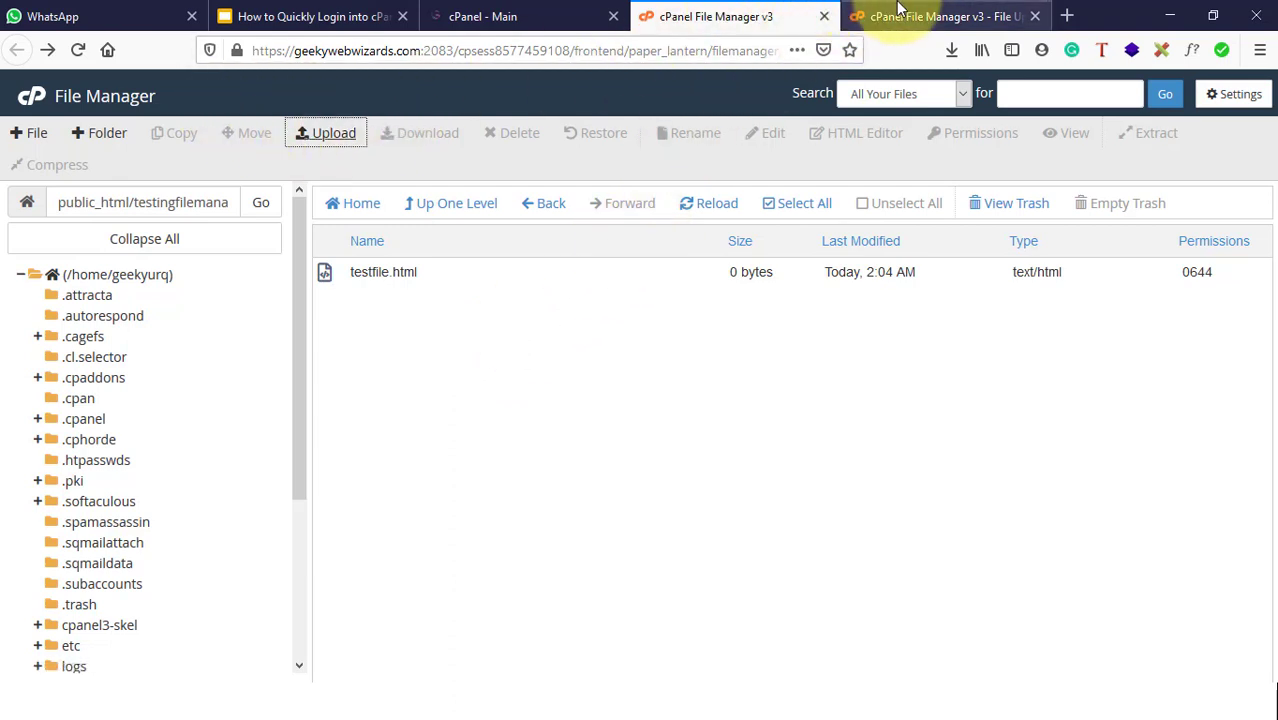
click(898, 14)
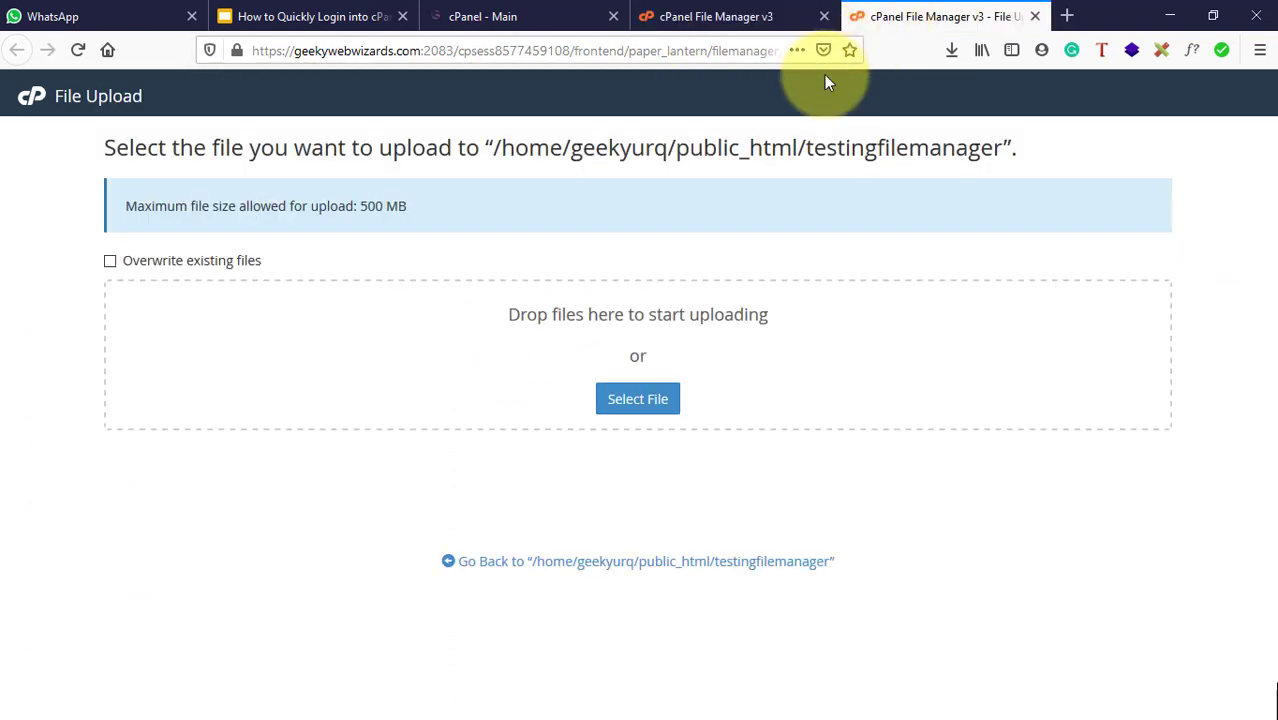
Step: Choose testfile from the computer's Downloads folder as the file to upload
click(638, 400)
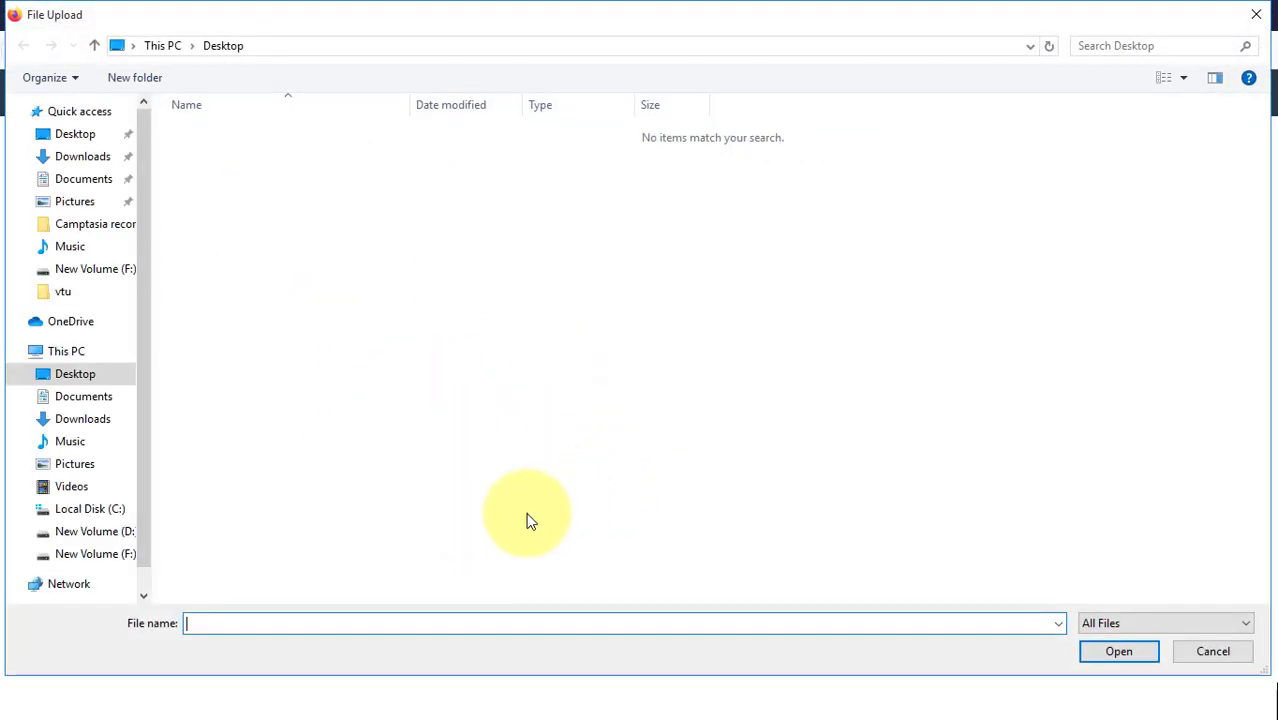
click(89, 162)
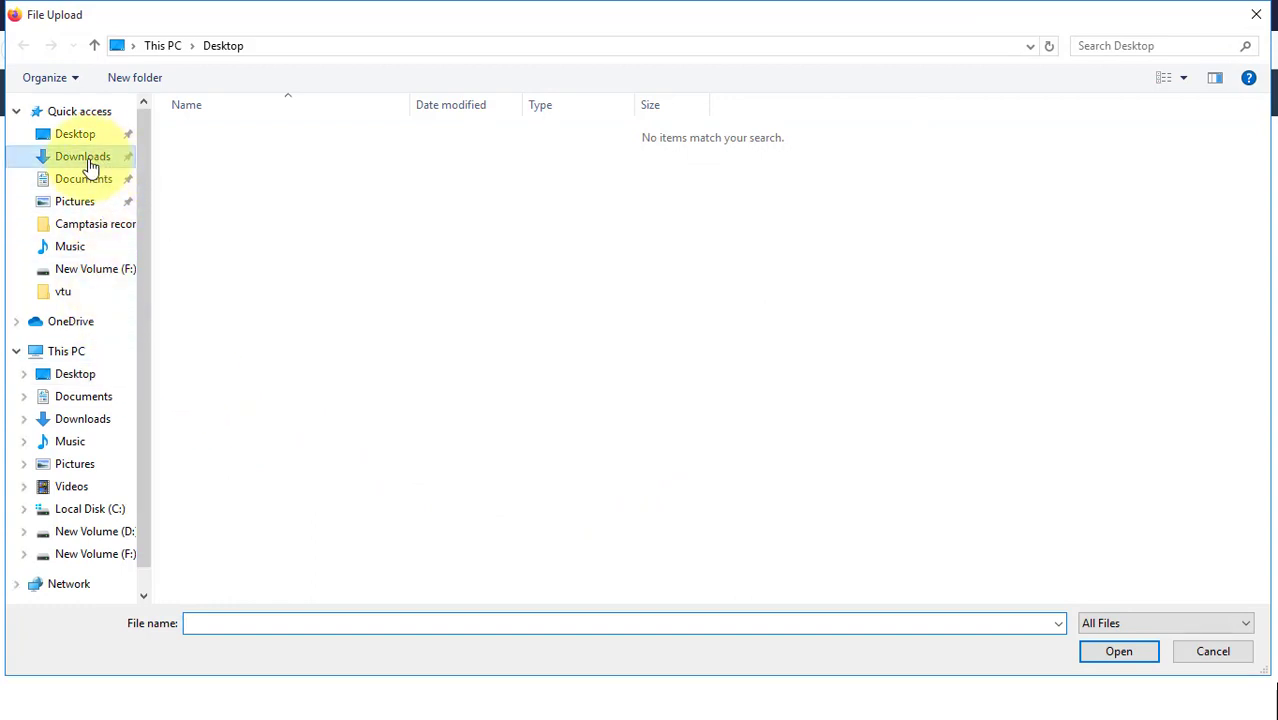
click(1022, 342)
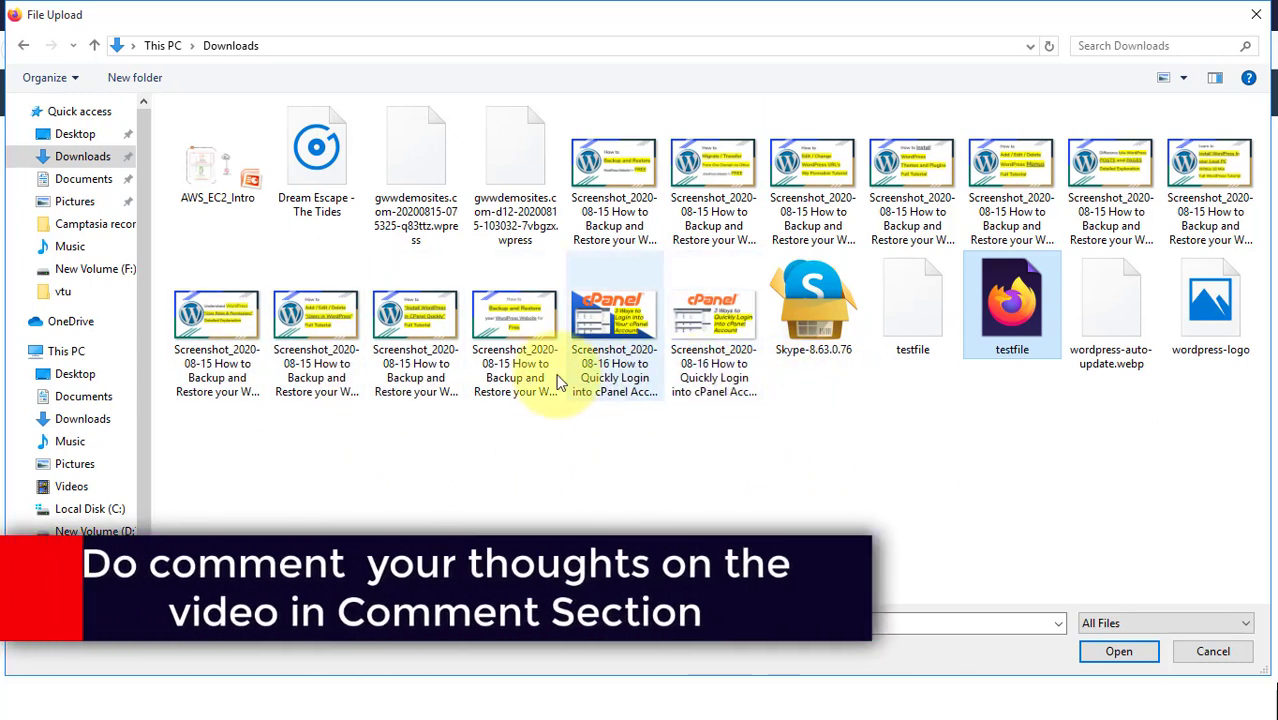
click(728, 362)
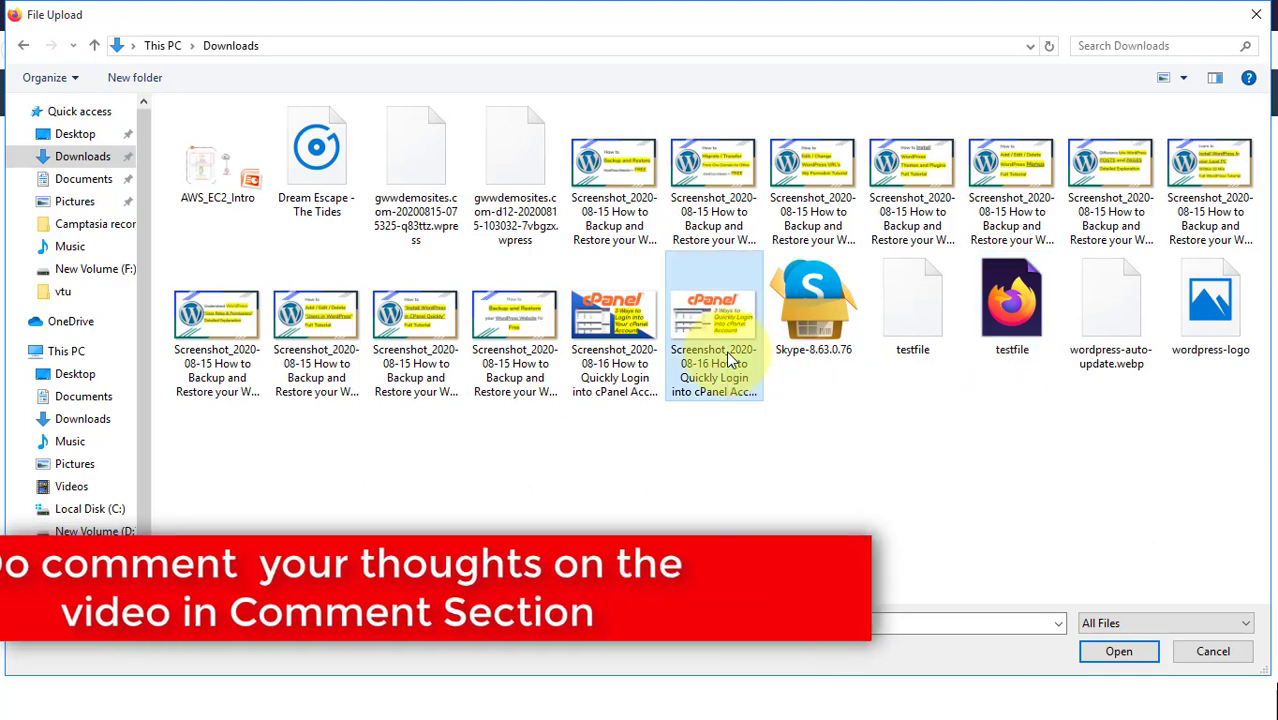
click(990, 314)
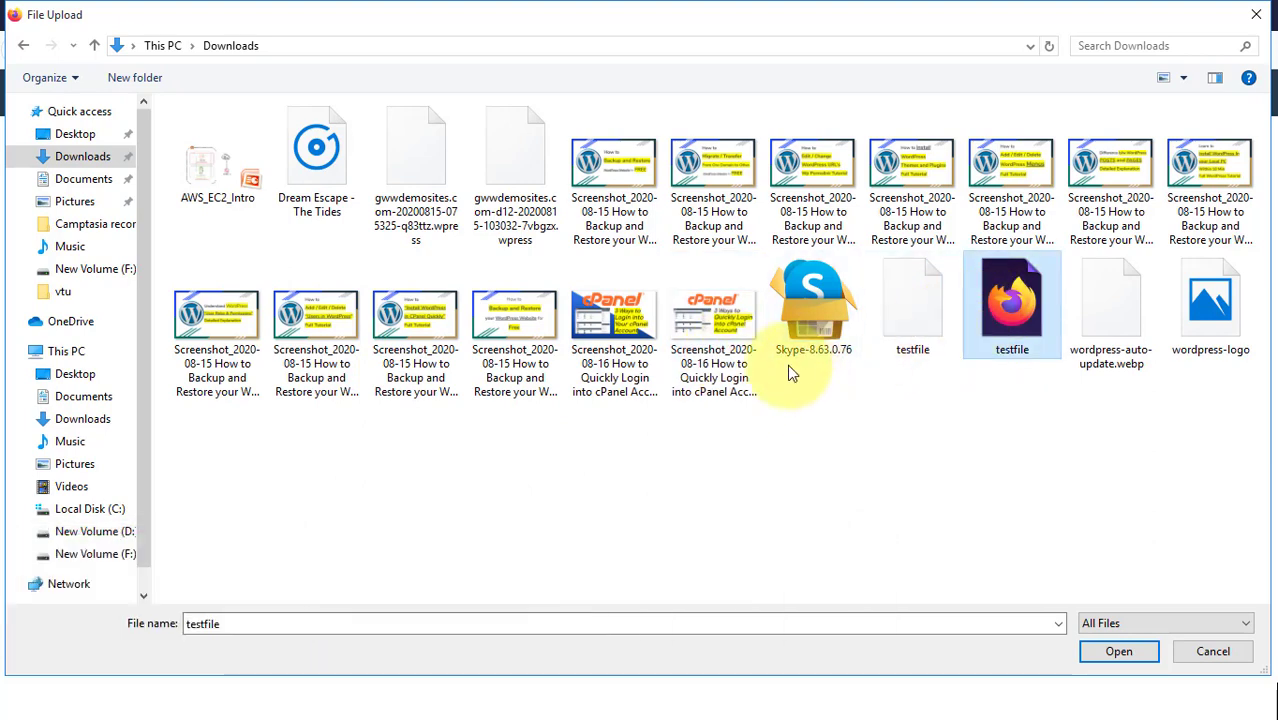
click(717, 367)
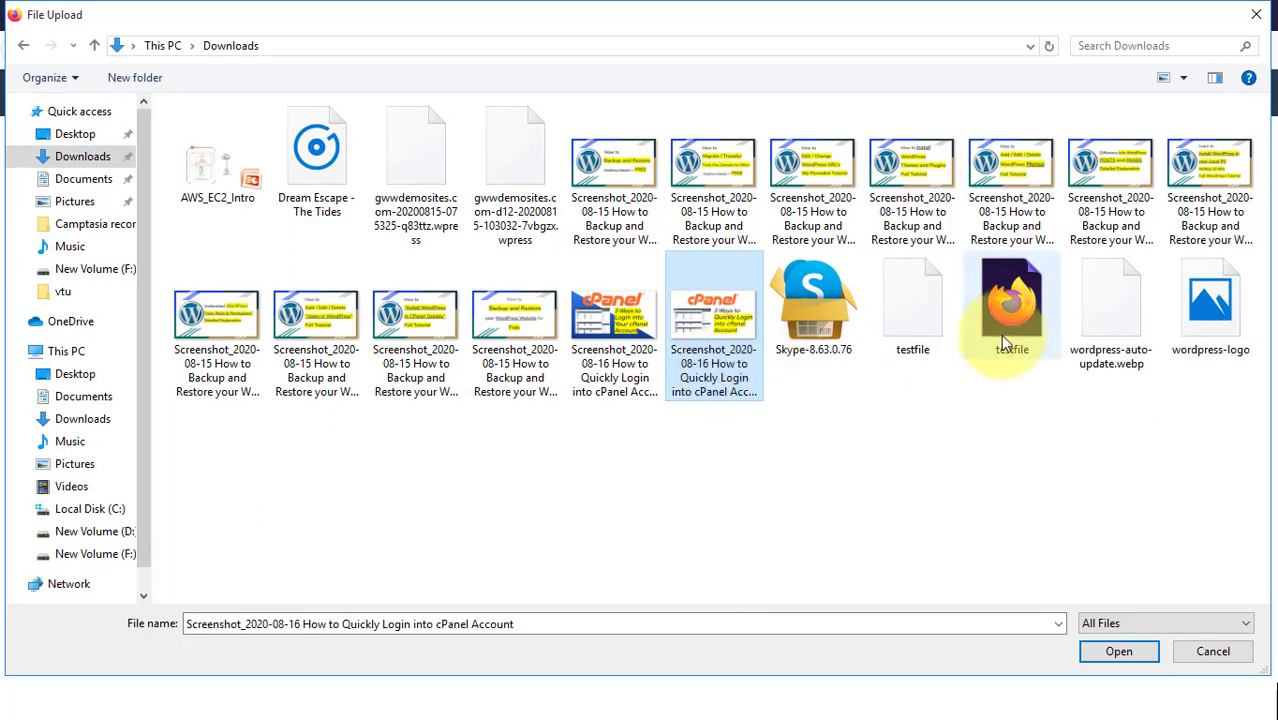
click(1012, 298)
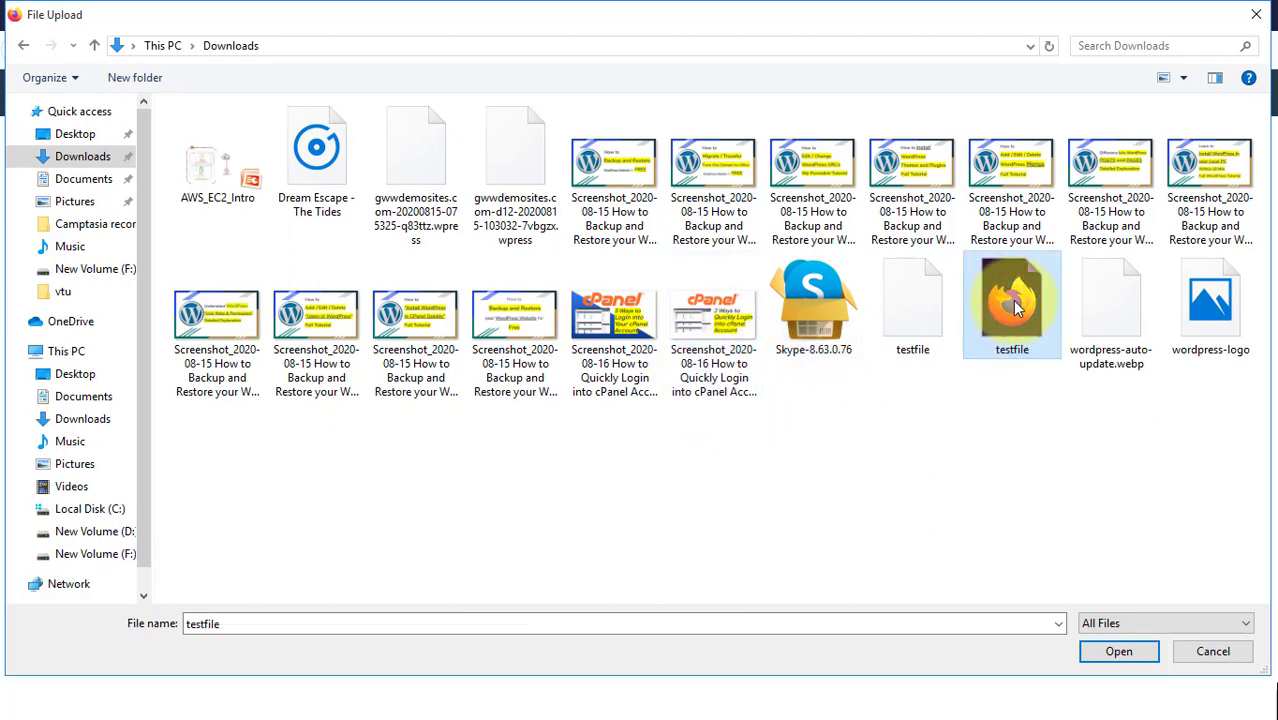
click(1012, 310)
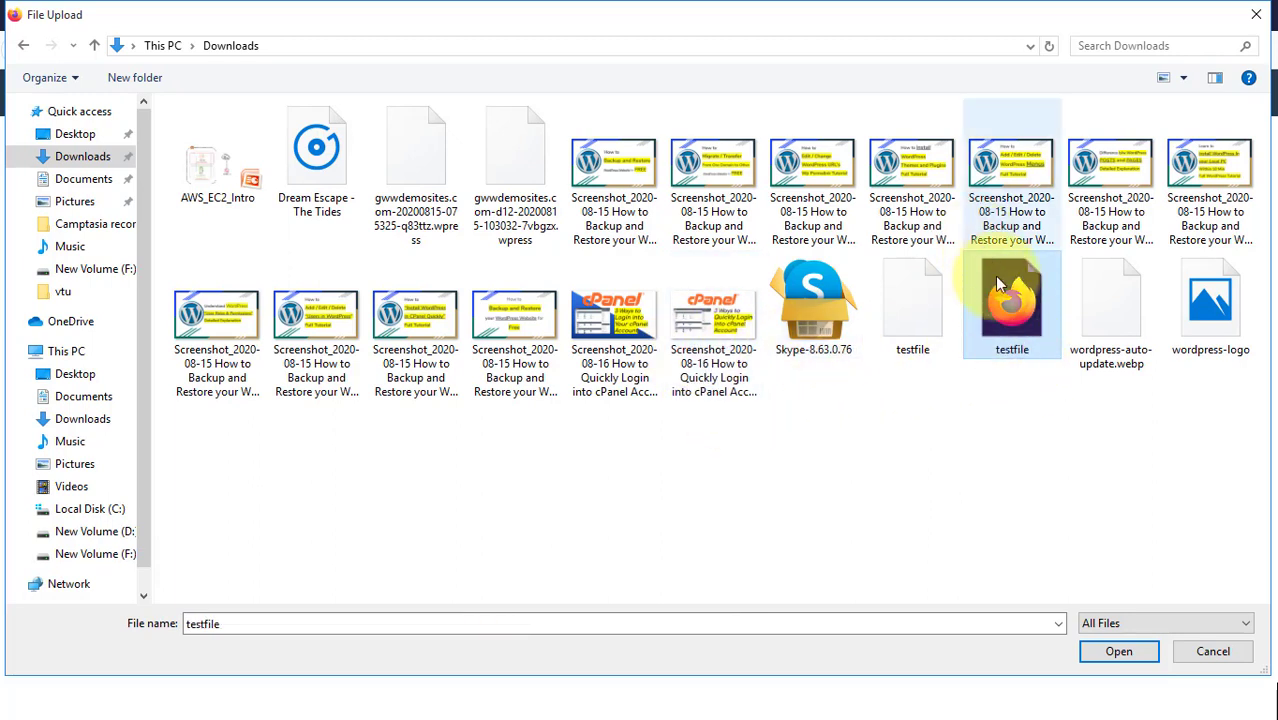
click(1110, 660)
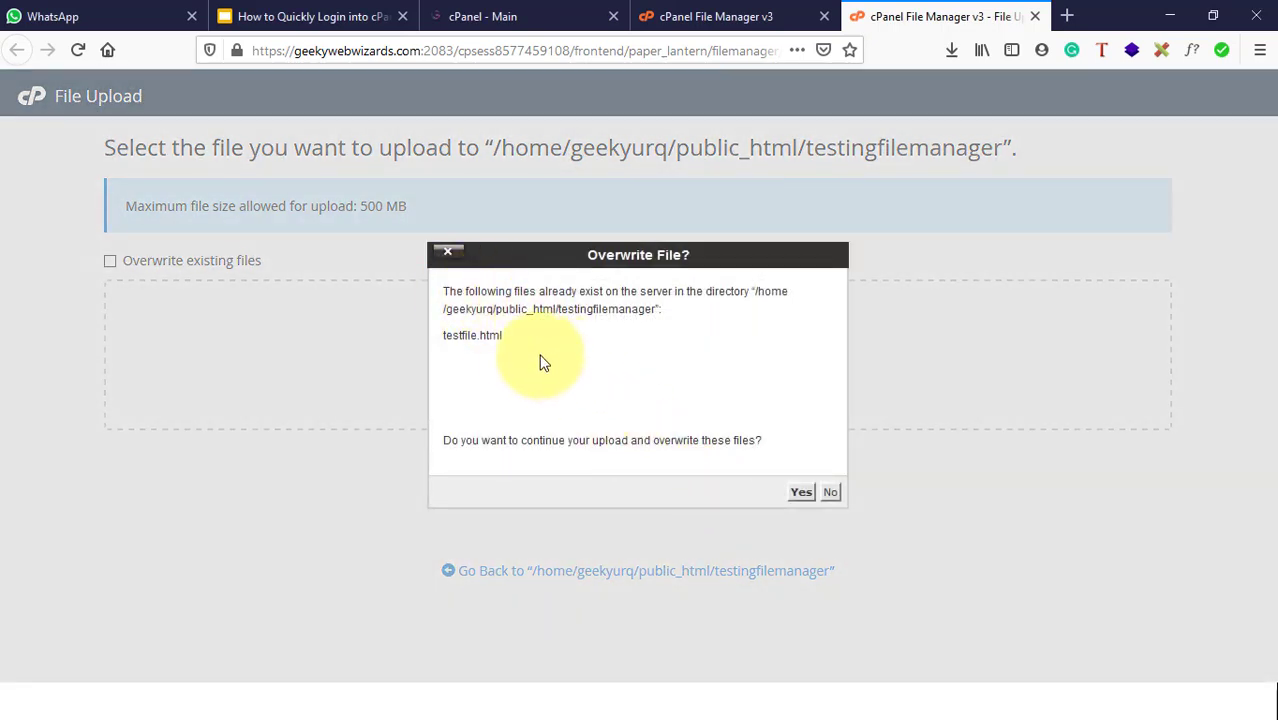
Step: Decline the existing-file warning, then upload testfile again and overwrite testfile.html
drag(467, 292, 783, 292)
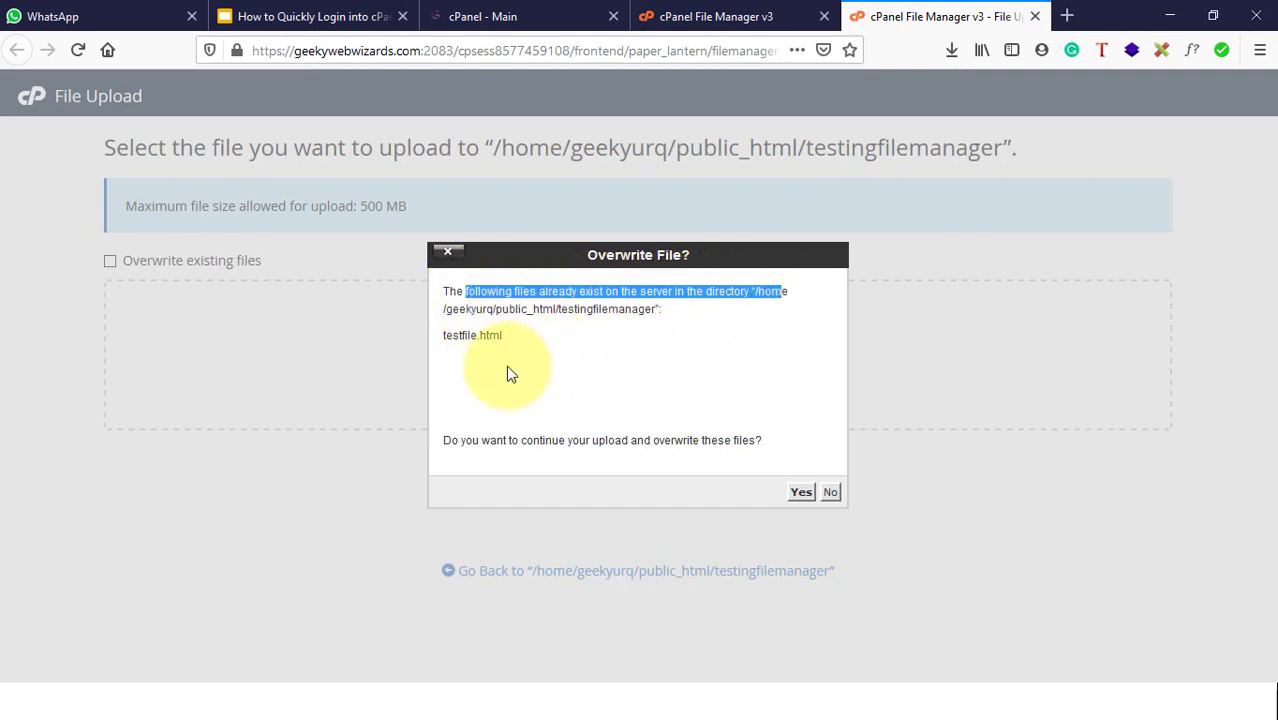
click(830, 494)
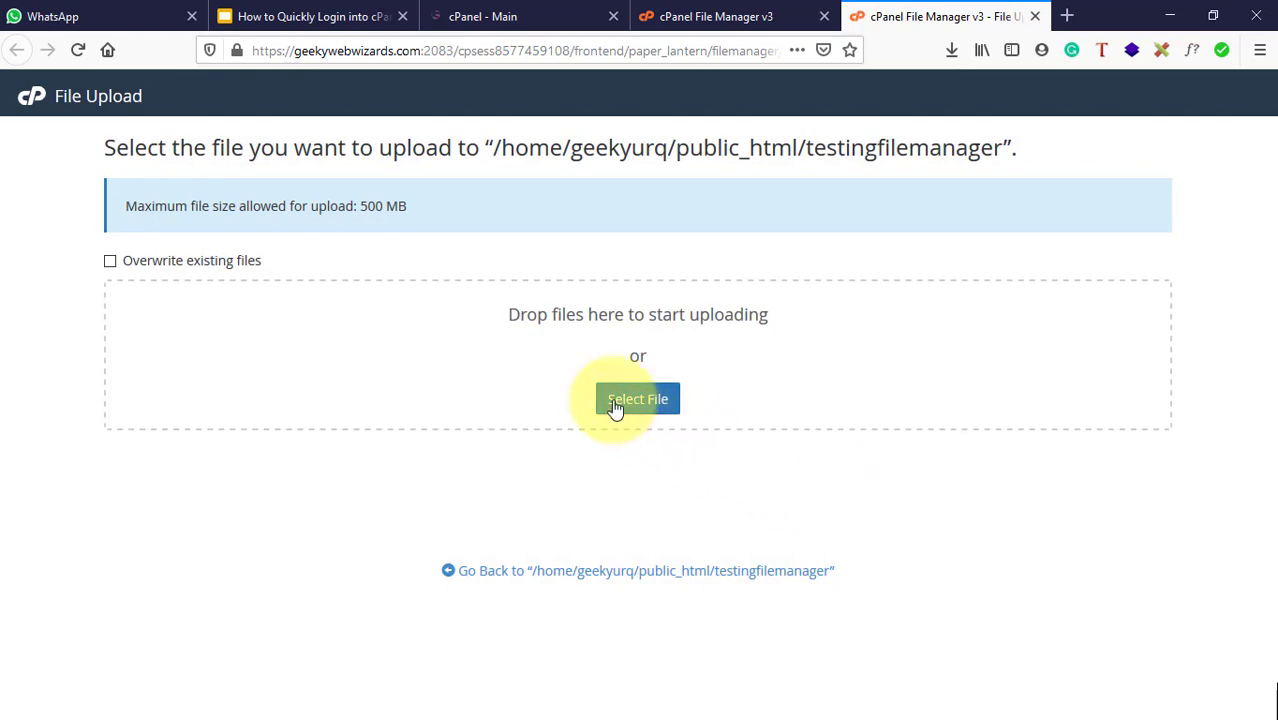
click(618, 399)
double_click(1011, 300)
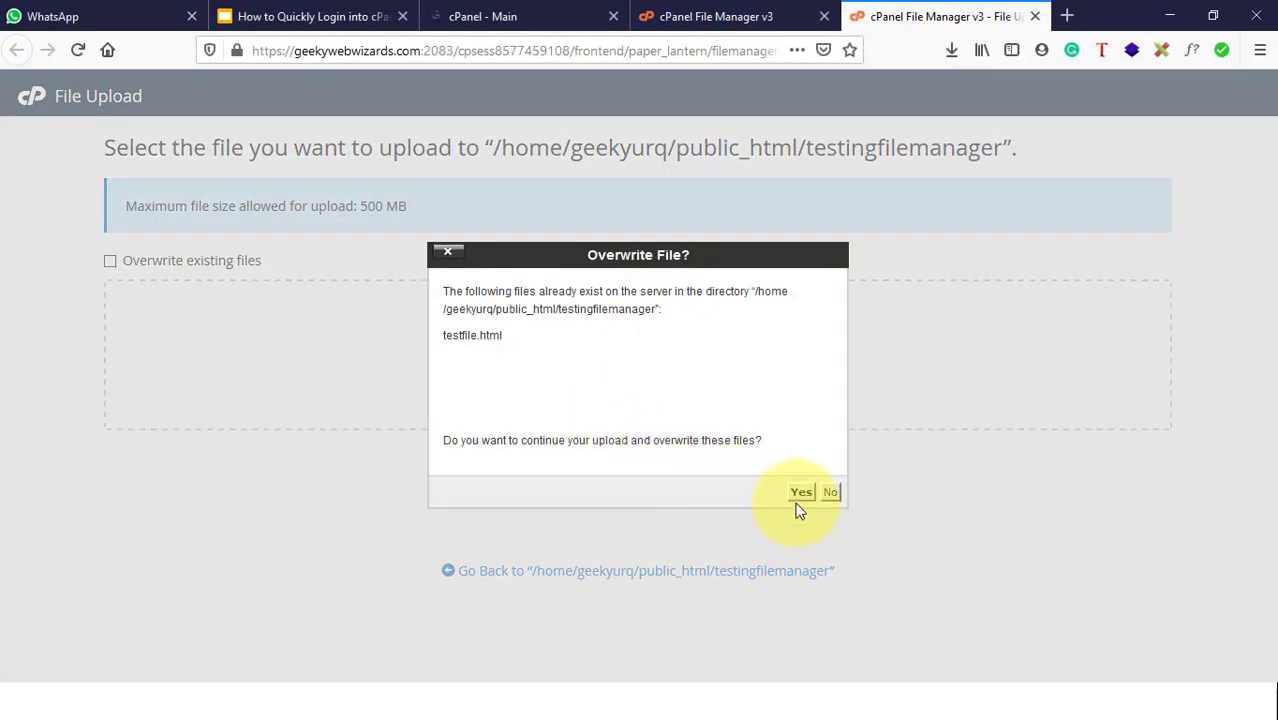
click(801, 494)
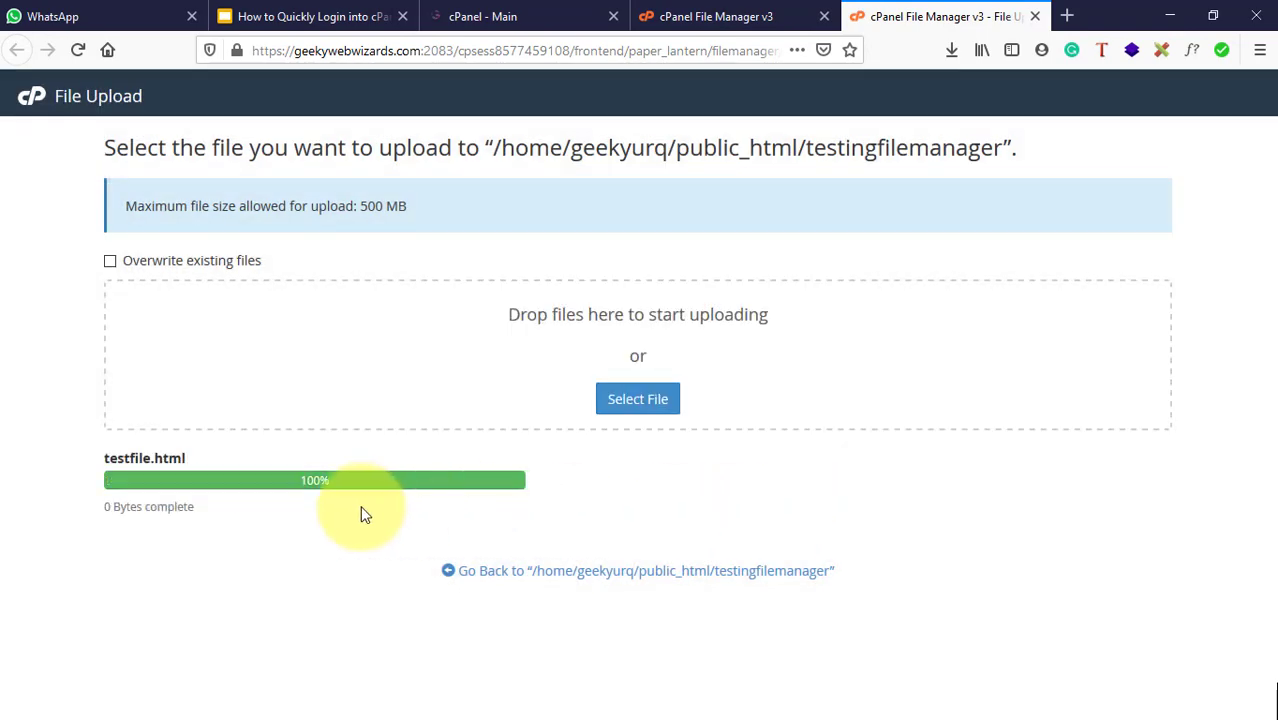
Step: Upload the cPanel login screenshot PNG (208.39 KB) and close the upload tab
click(631, 418)
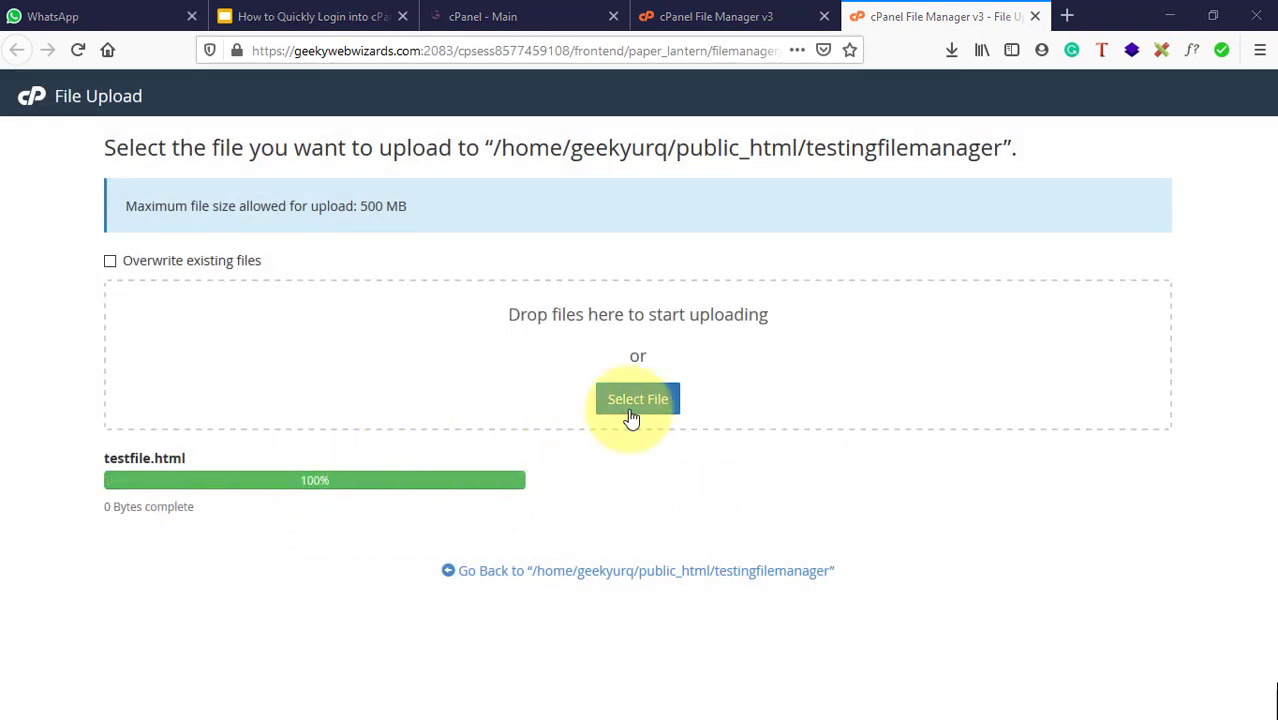
click(706, 356)
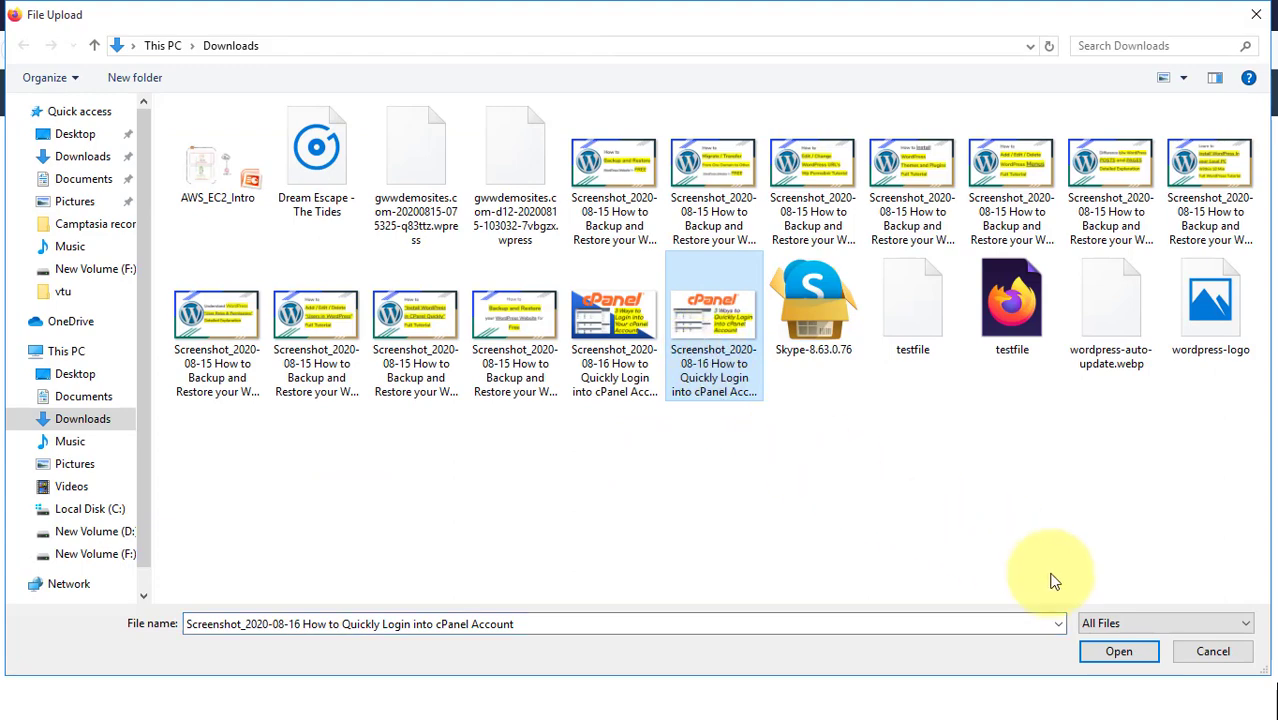
click(1122, 654)
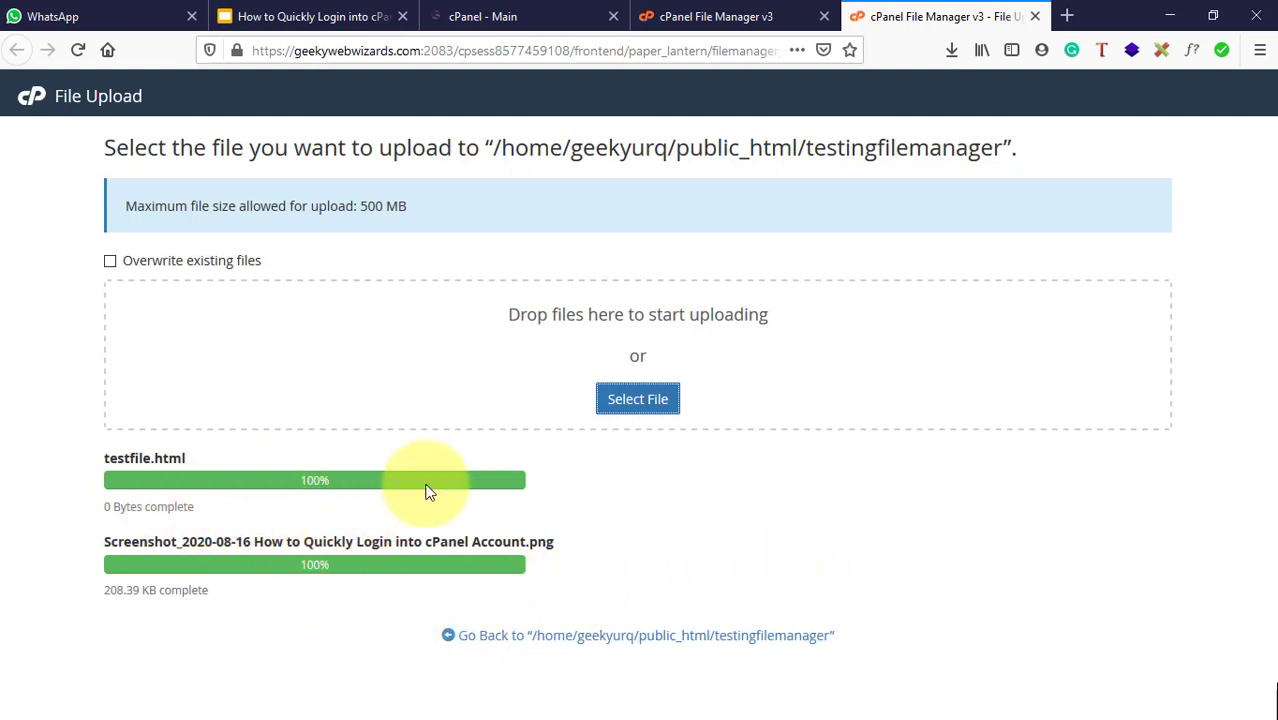
click(590, 642)
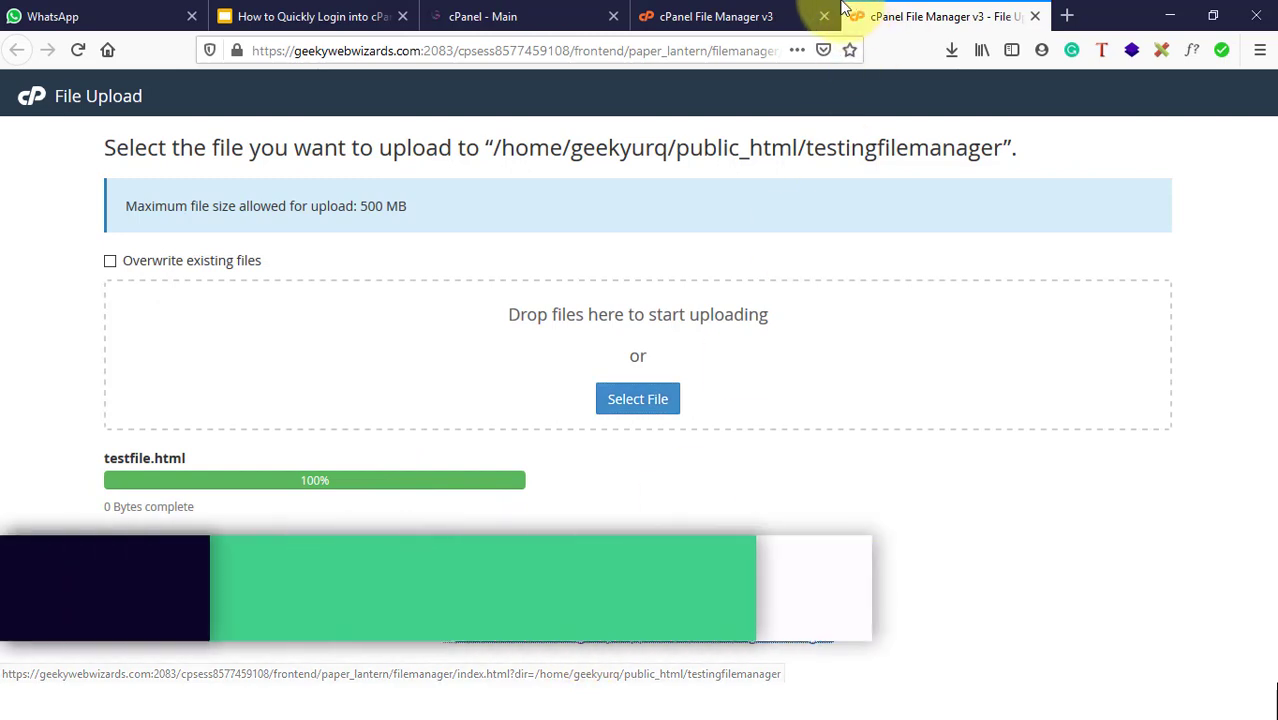
key(ctrl+w)
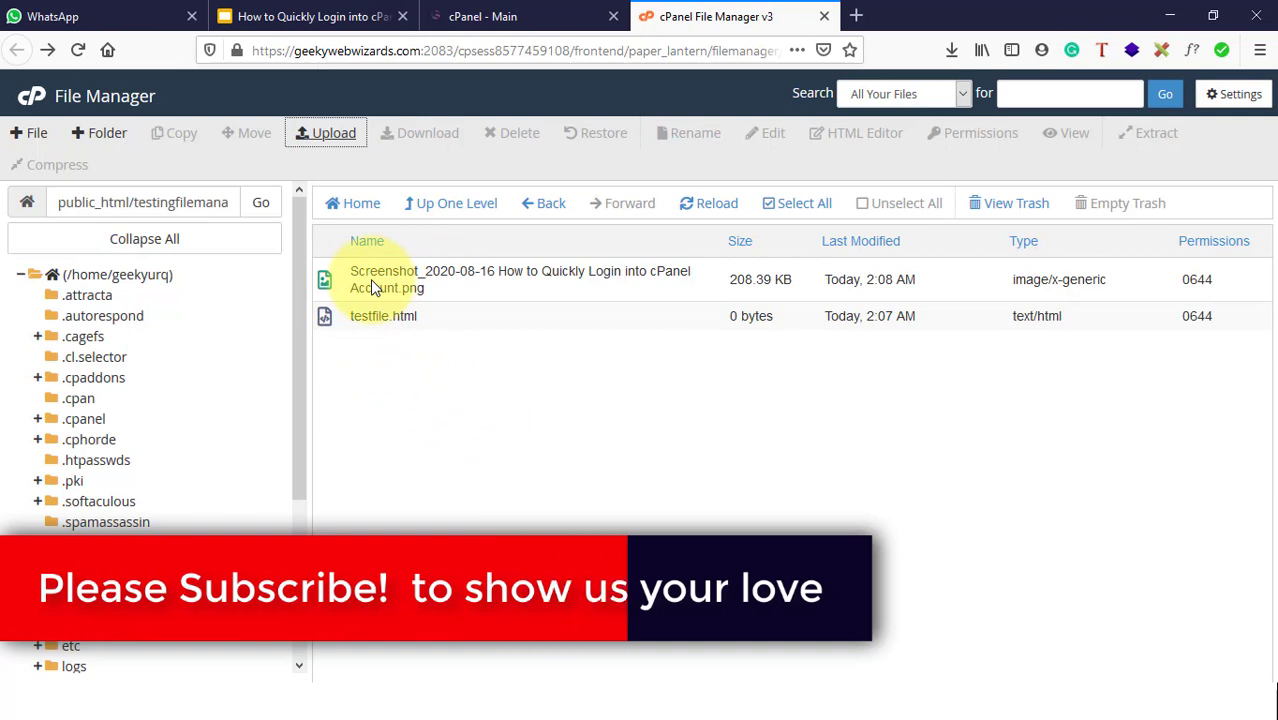
Step: Select both the login screenshot PNG and testfile.html in File Manager
click(400, 317)
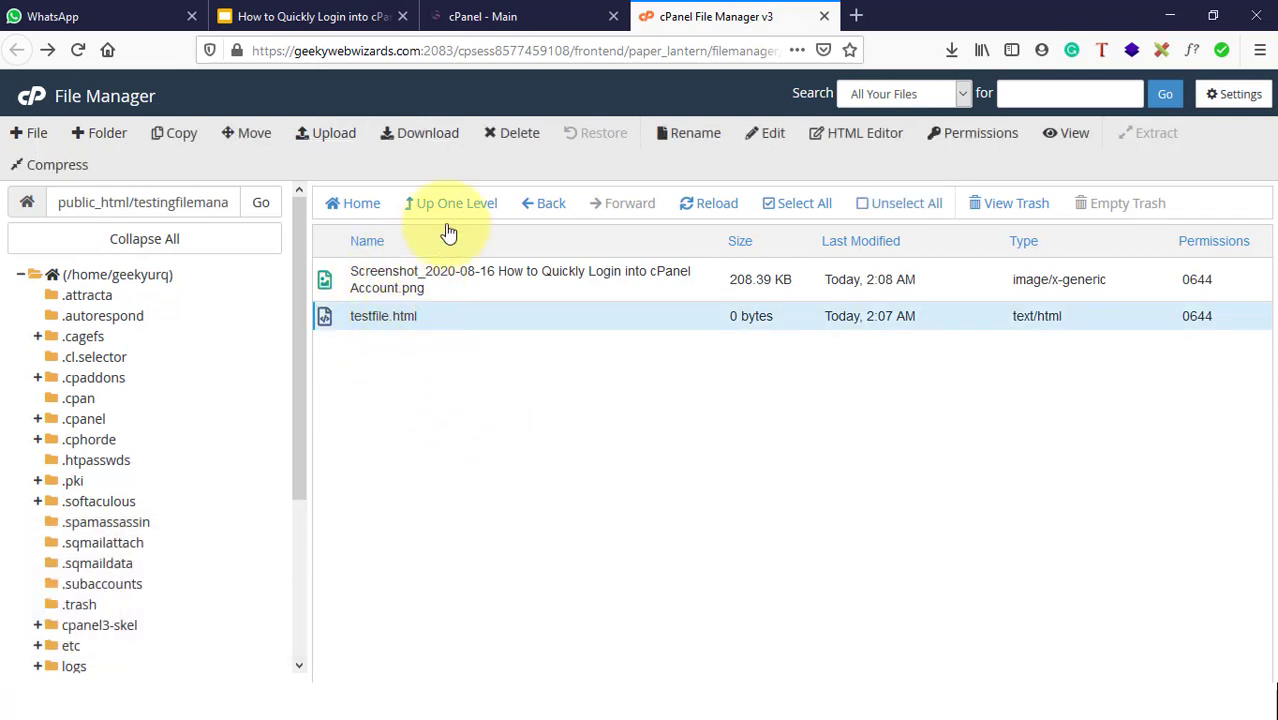
drag(418, 318, 417, 289)
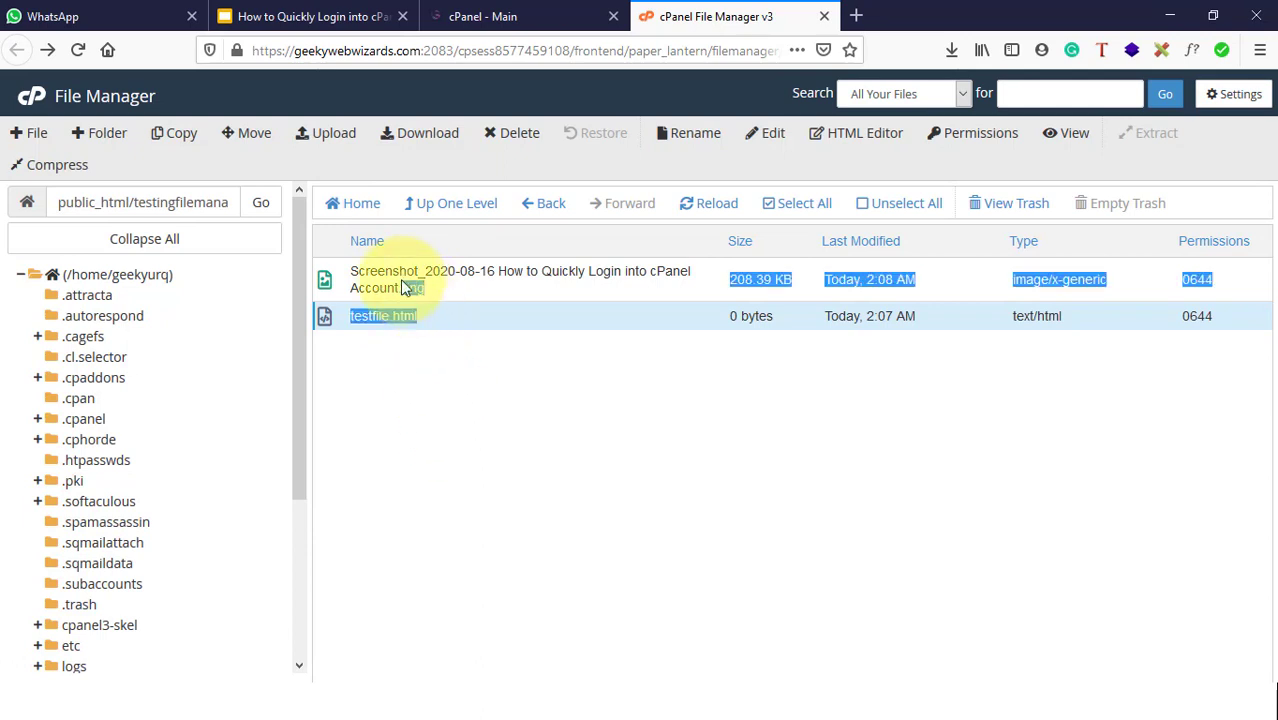
click(487, 372)
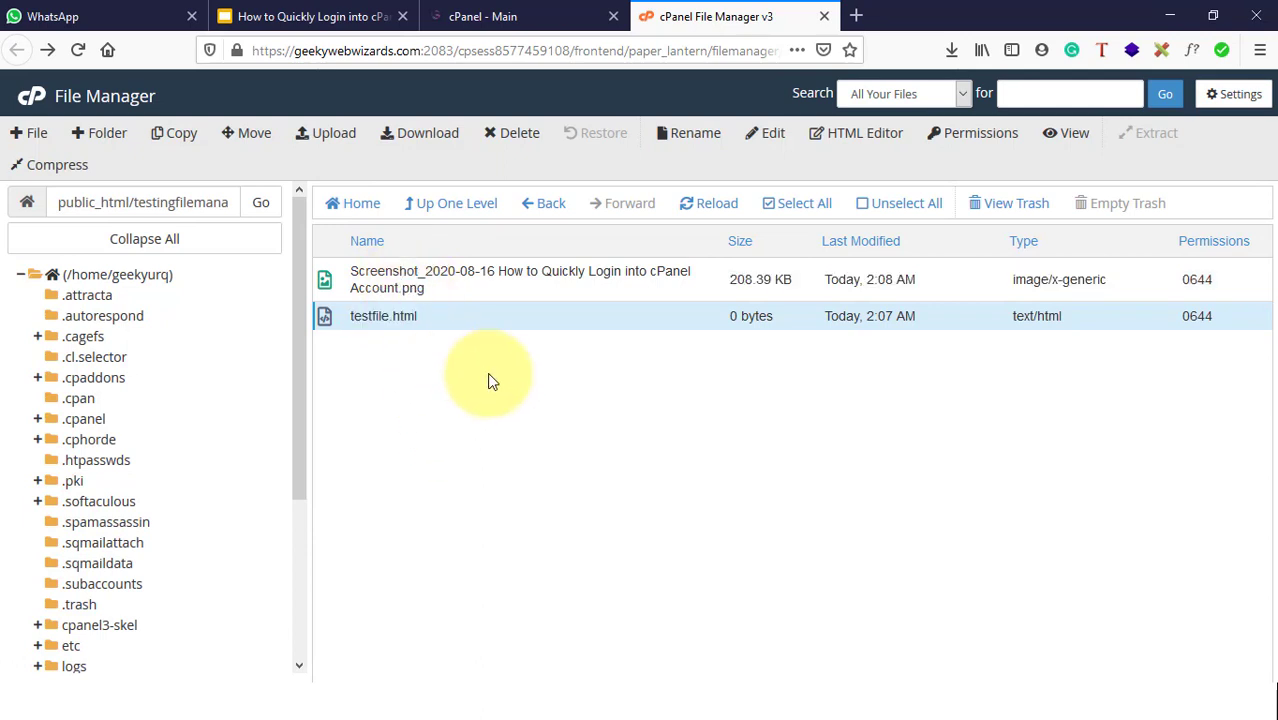
click(428, 287)
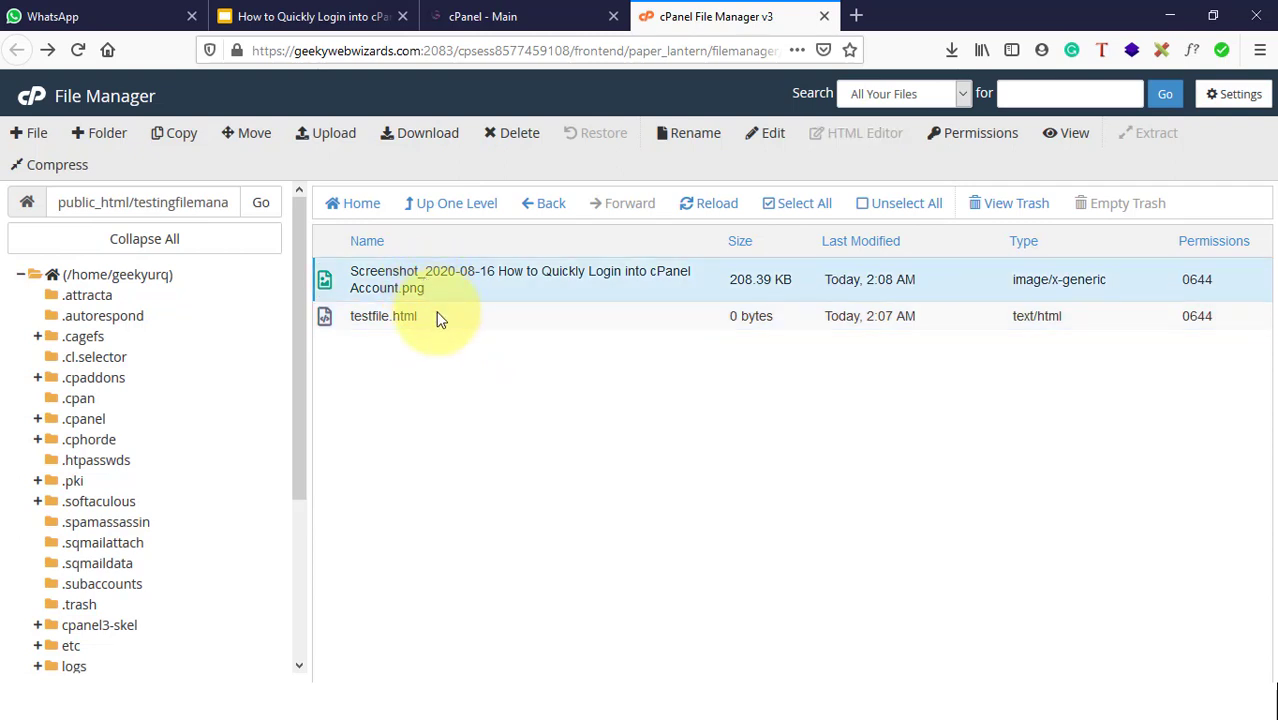
ctrl+click(440, 318)
Step: Download both selected files, saving each to the computer, then return to the Slides presentation
right_click(440, 318)
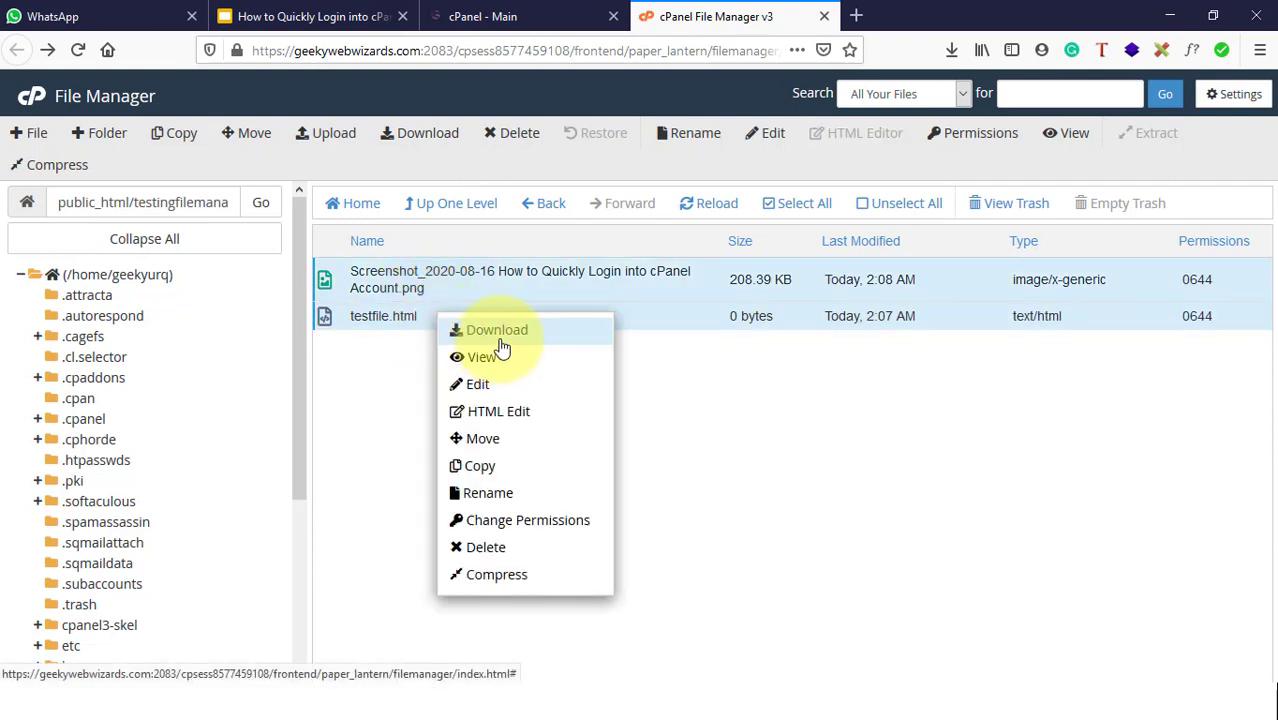
click(502, 336)
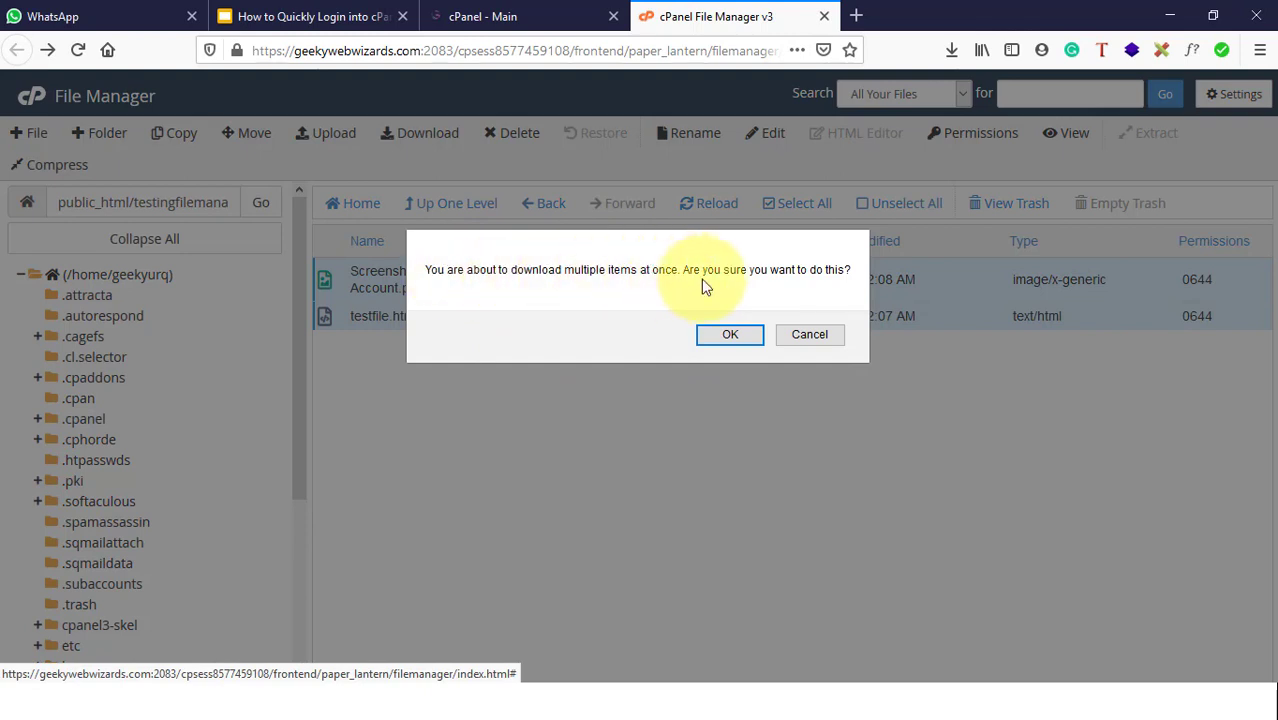
click(727, 337)
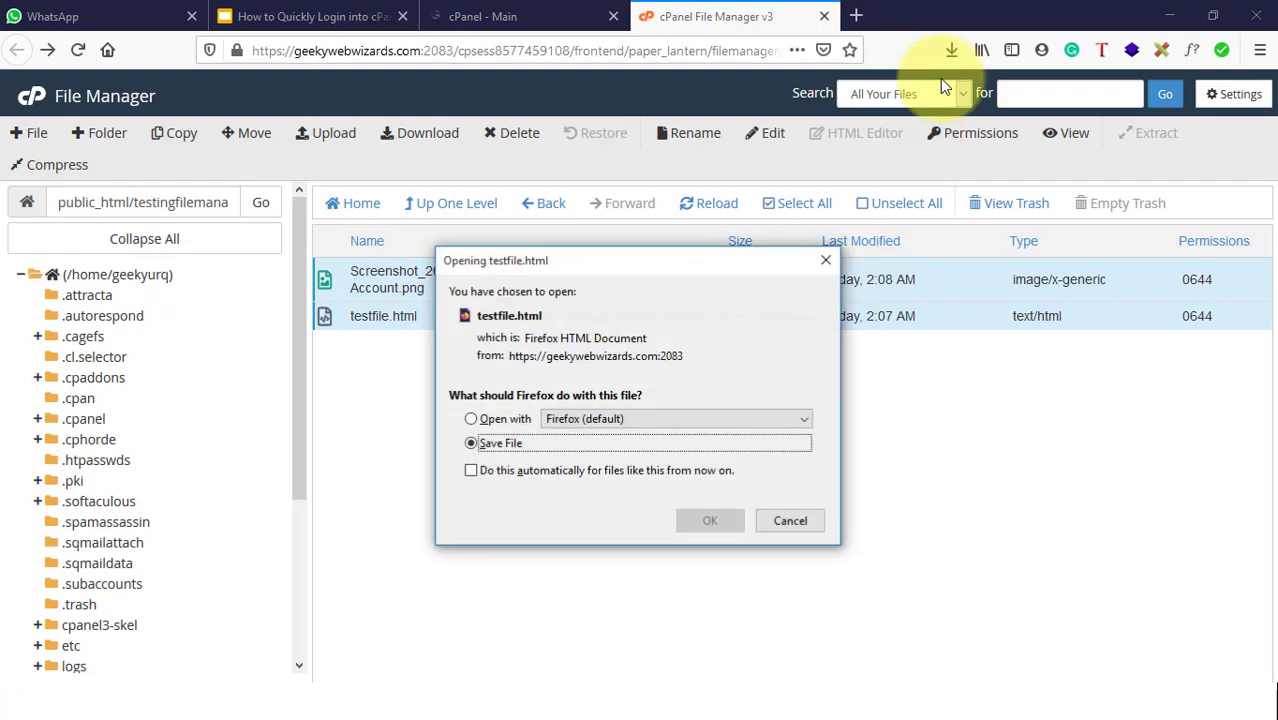
click(717, 522)
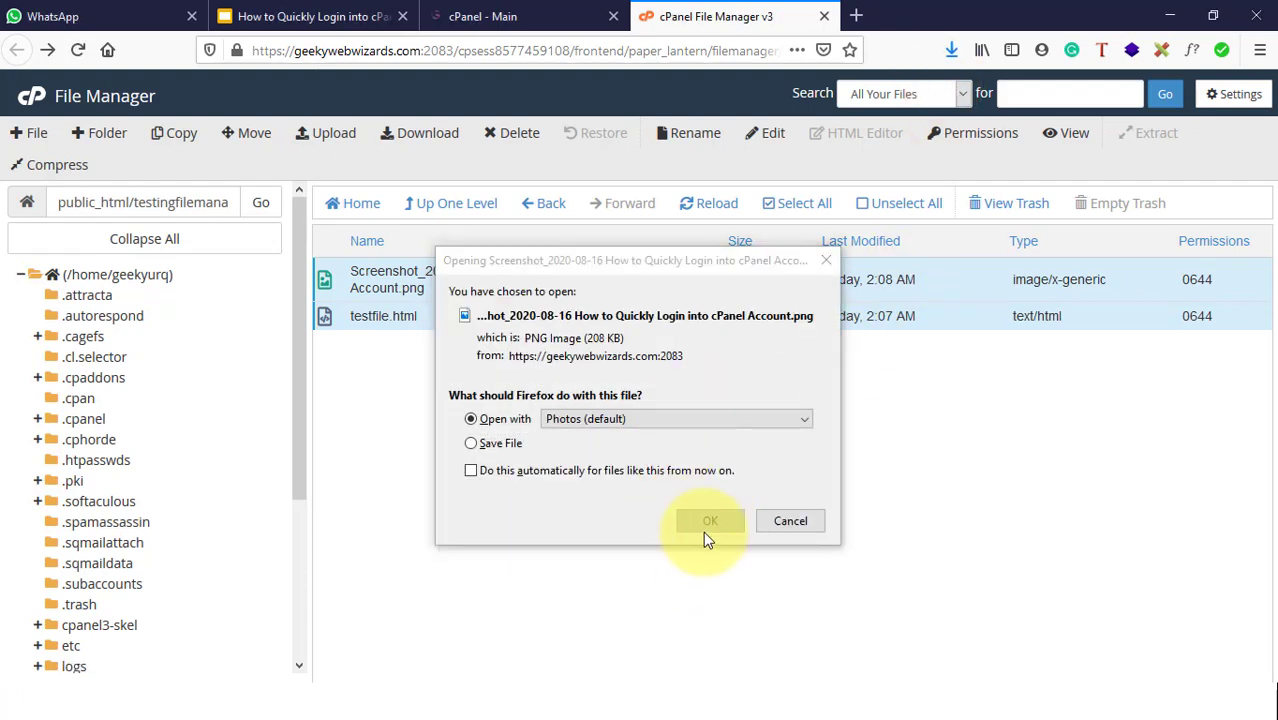
click(498, 445)
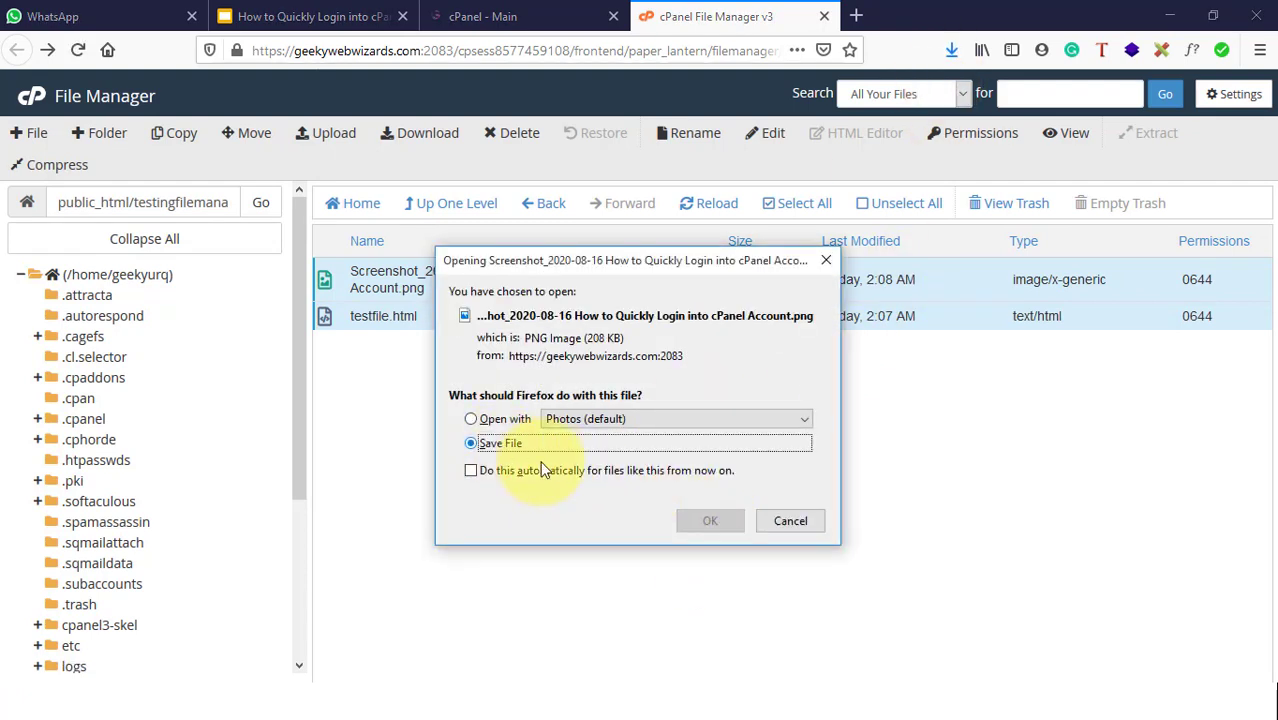
click(714, 526)
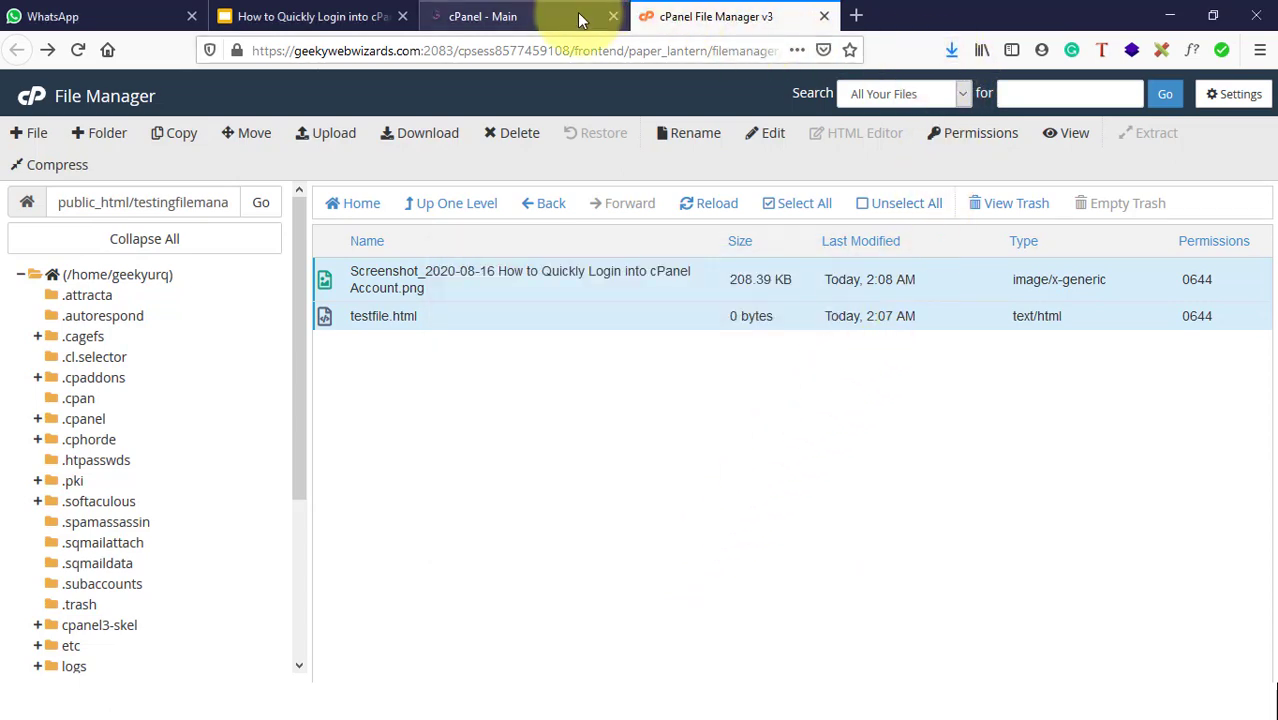
click(355, 22)
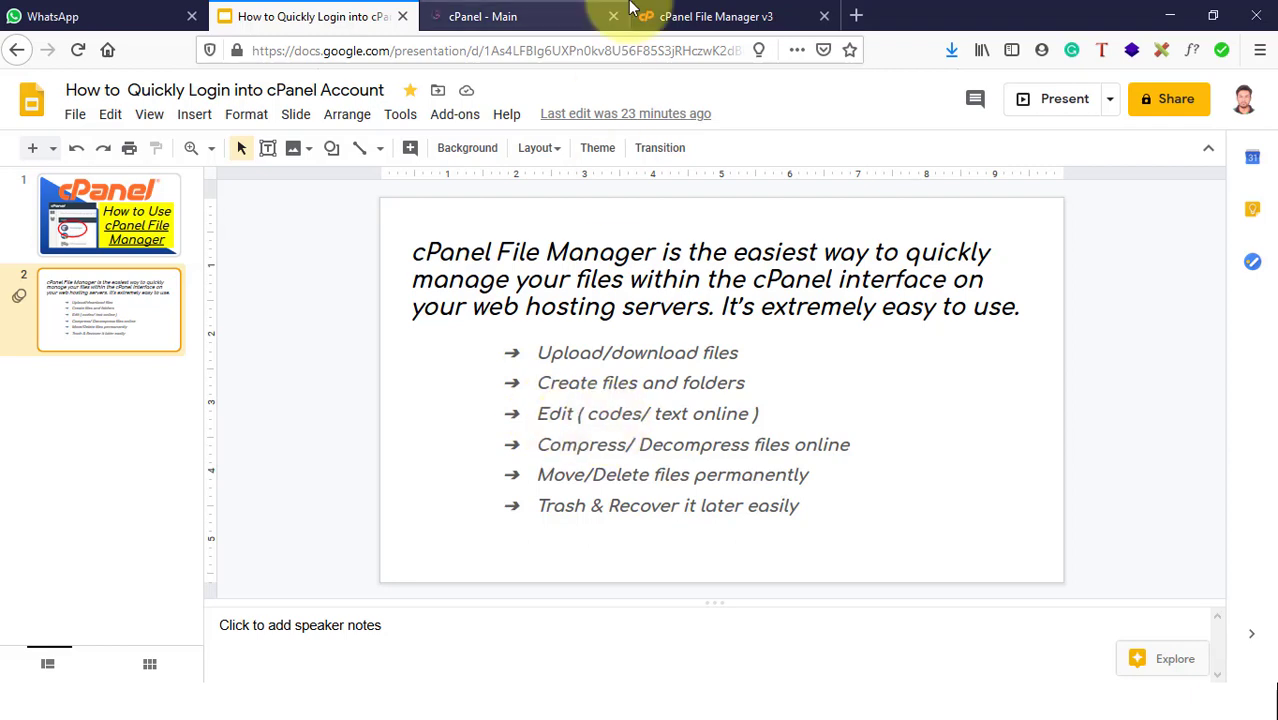
click(678, 16)
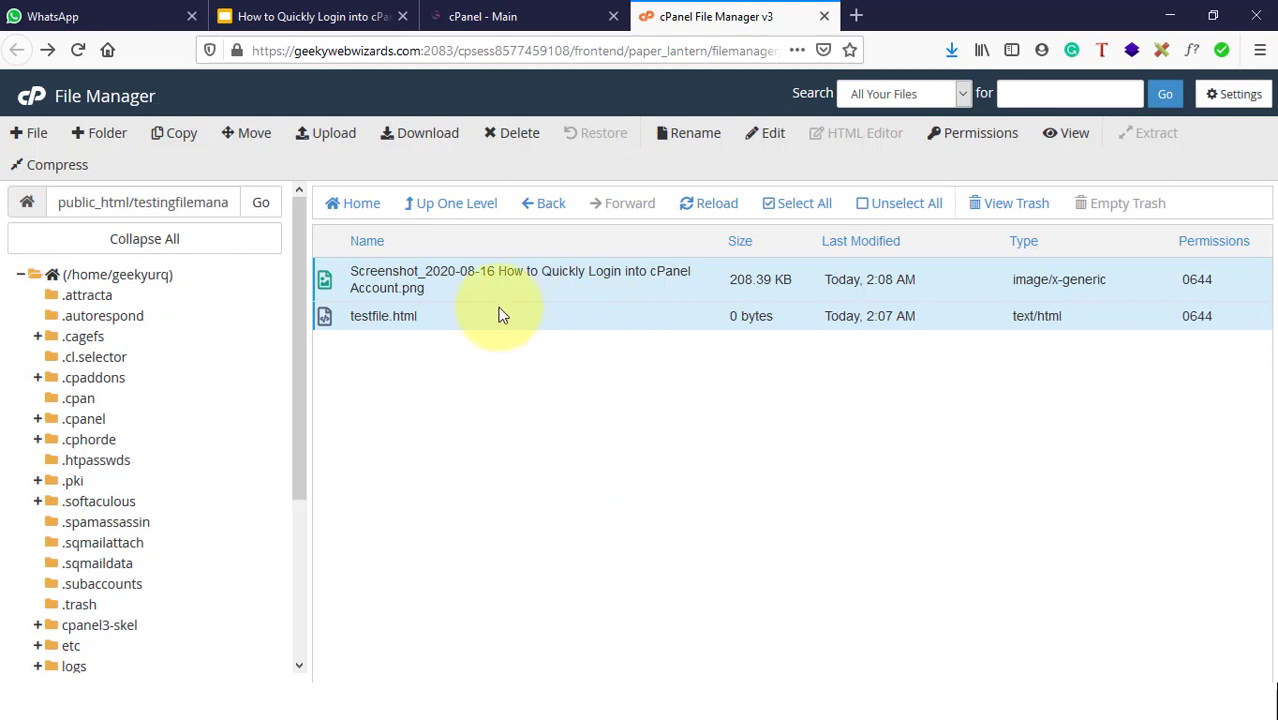
Step: Save testfile.html through HTML Edit so it holds 113 bytes, then go up to public_html
click(448, 317)
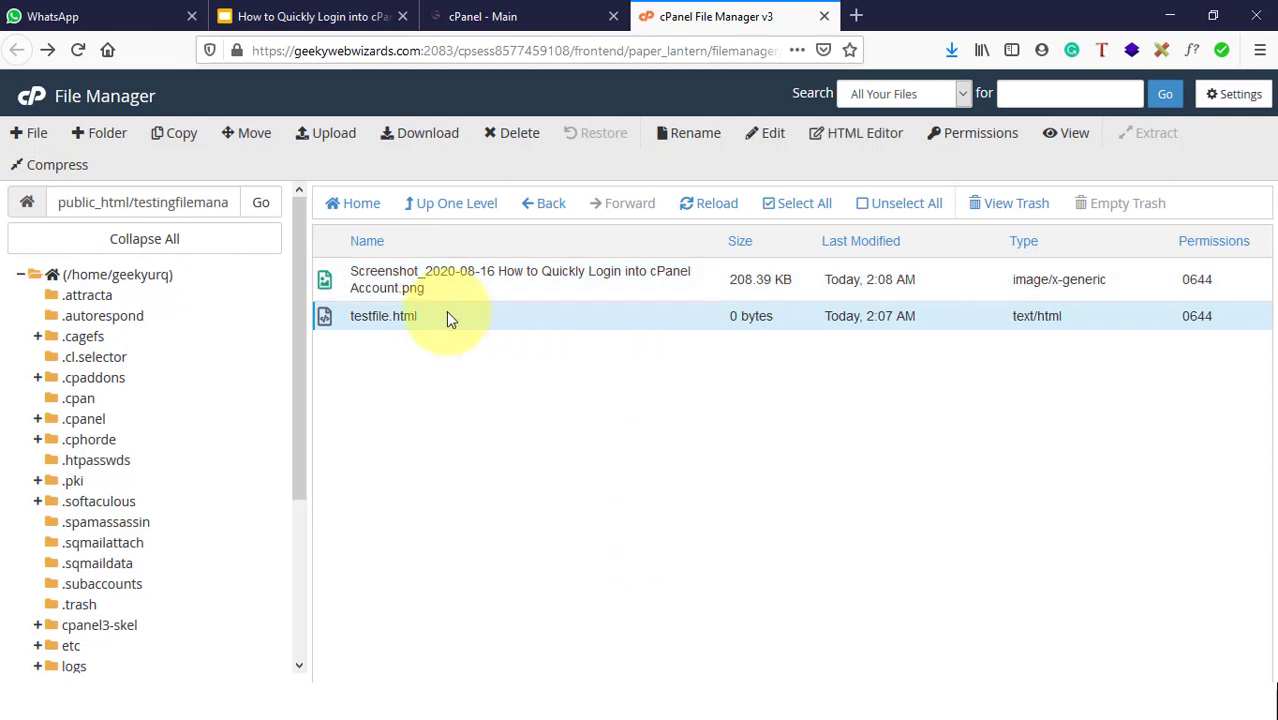
right_click(384, 316)
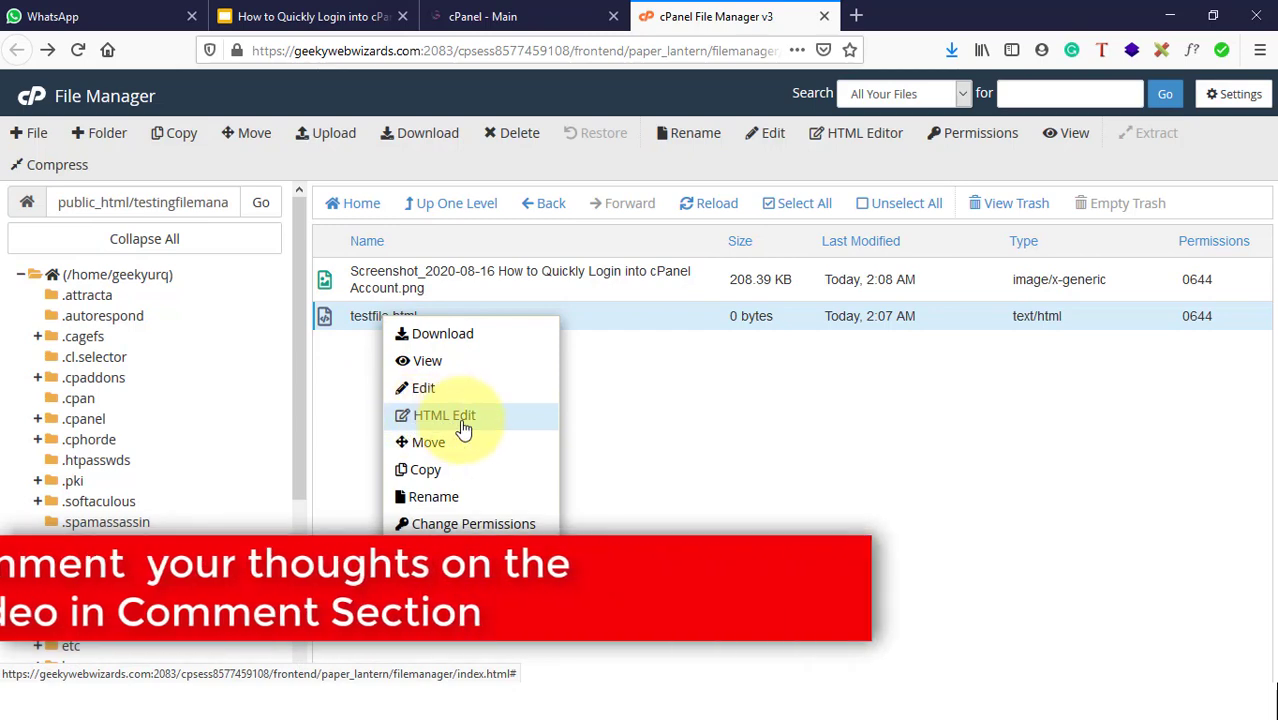
click(455, 420)
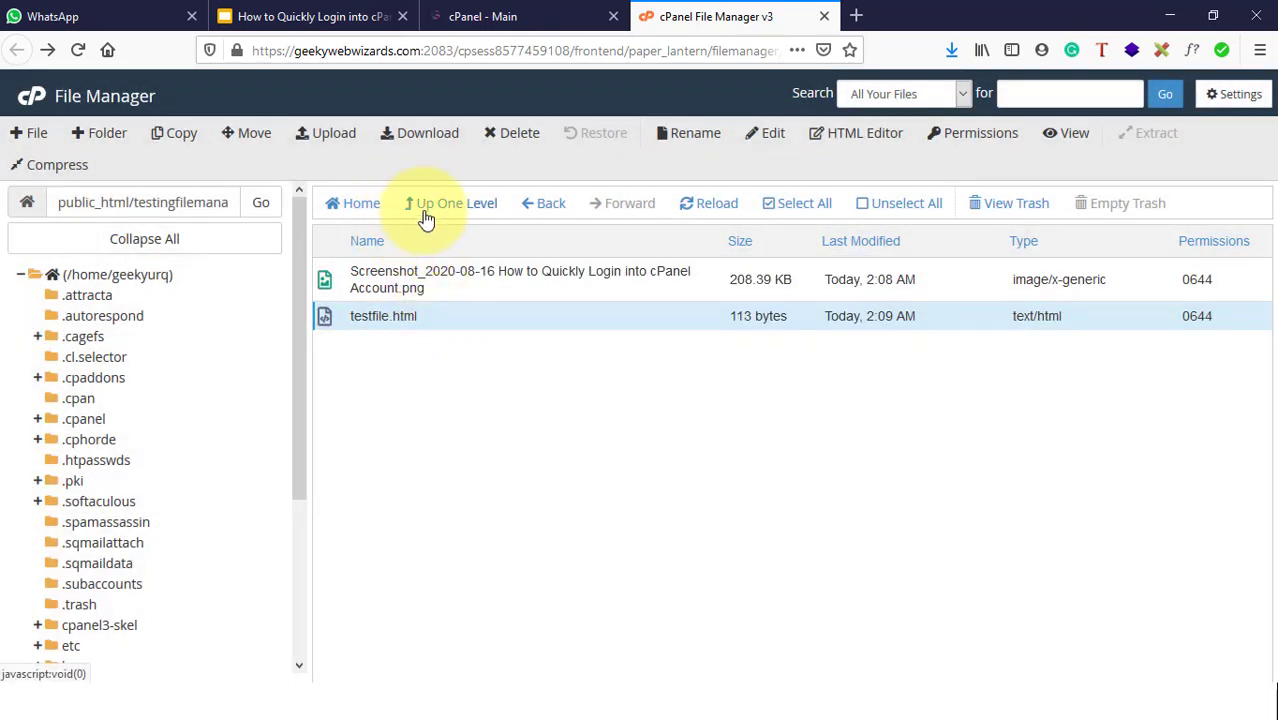
click(434, 208)
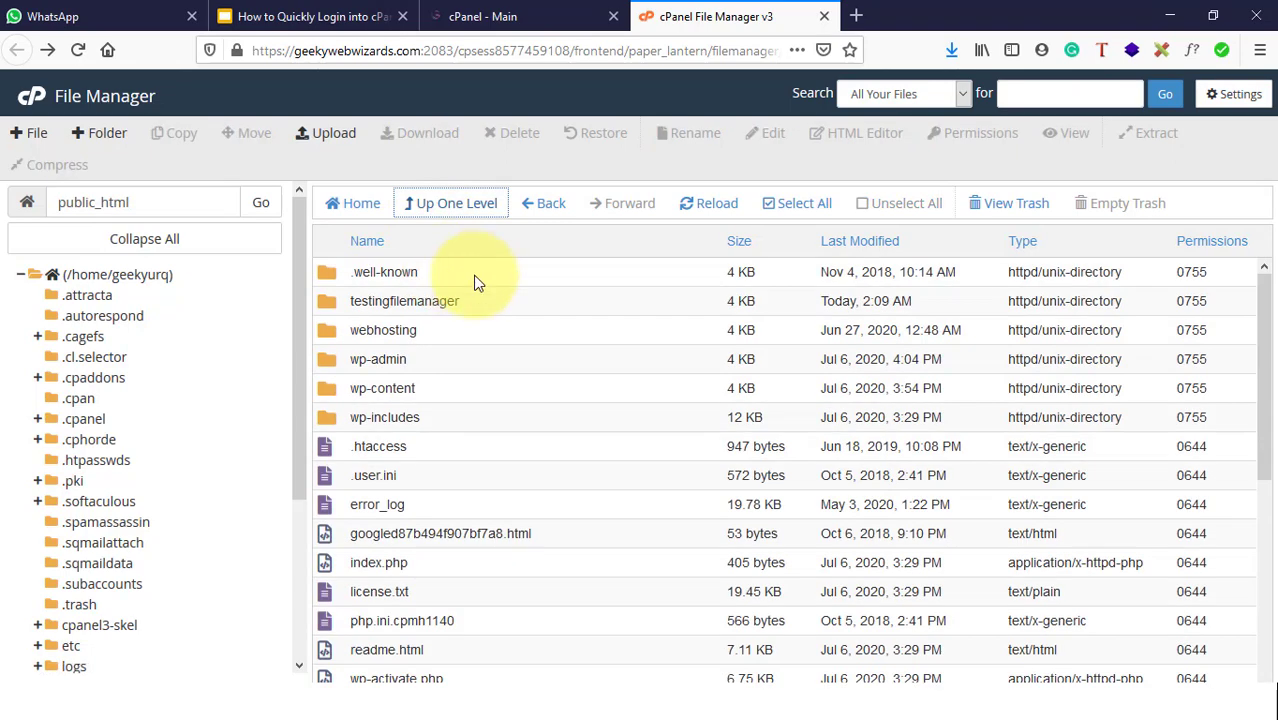
Step: Find index.php in the public_html list and open it in the code editor
scroll(513, 470, down, 4)
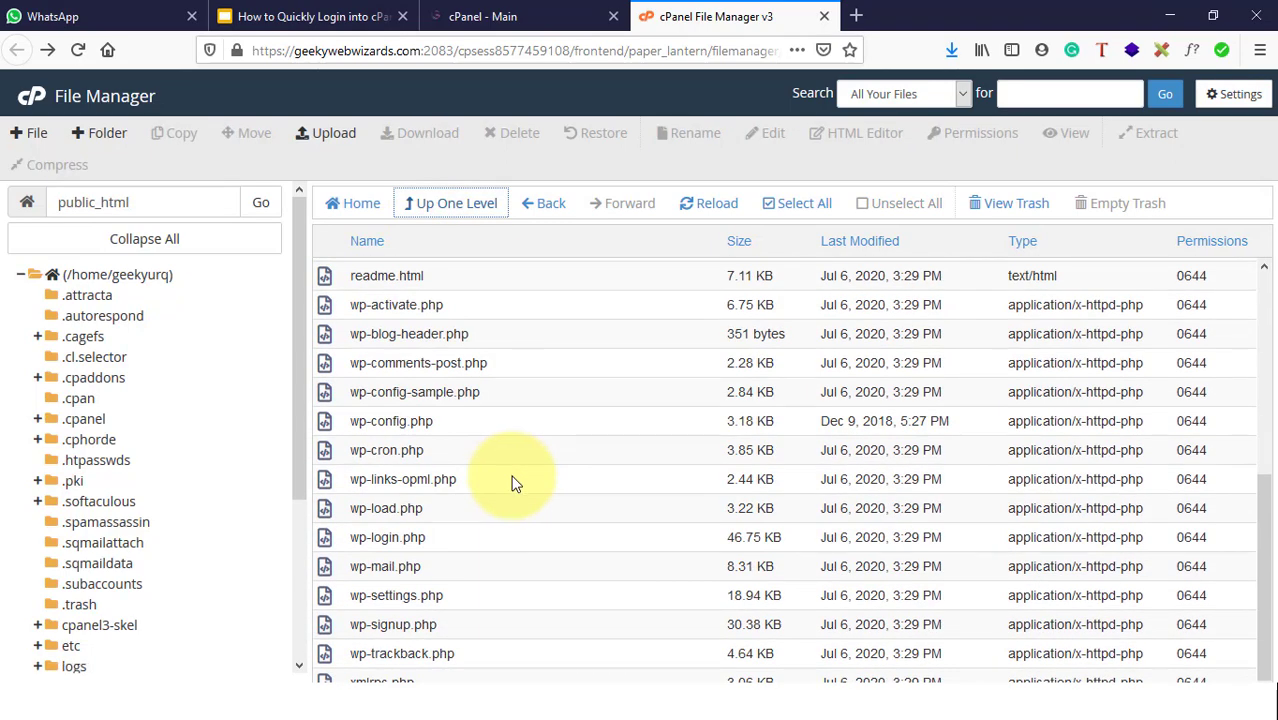
scroll(513, 483, up, 4)
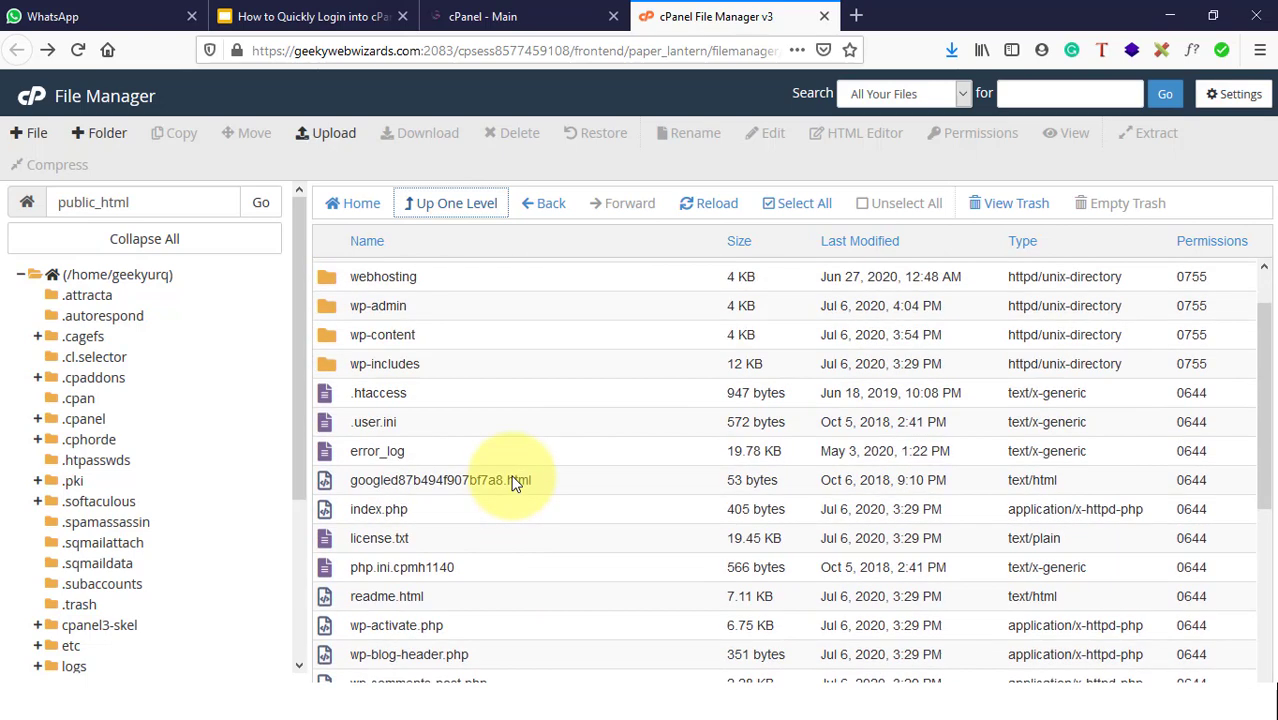
scroll(400, 540, down, 2)
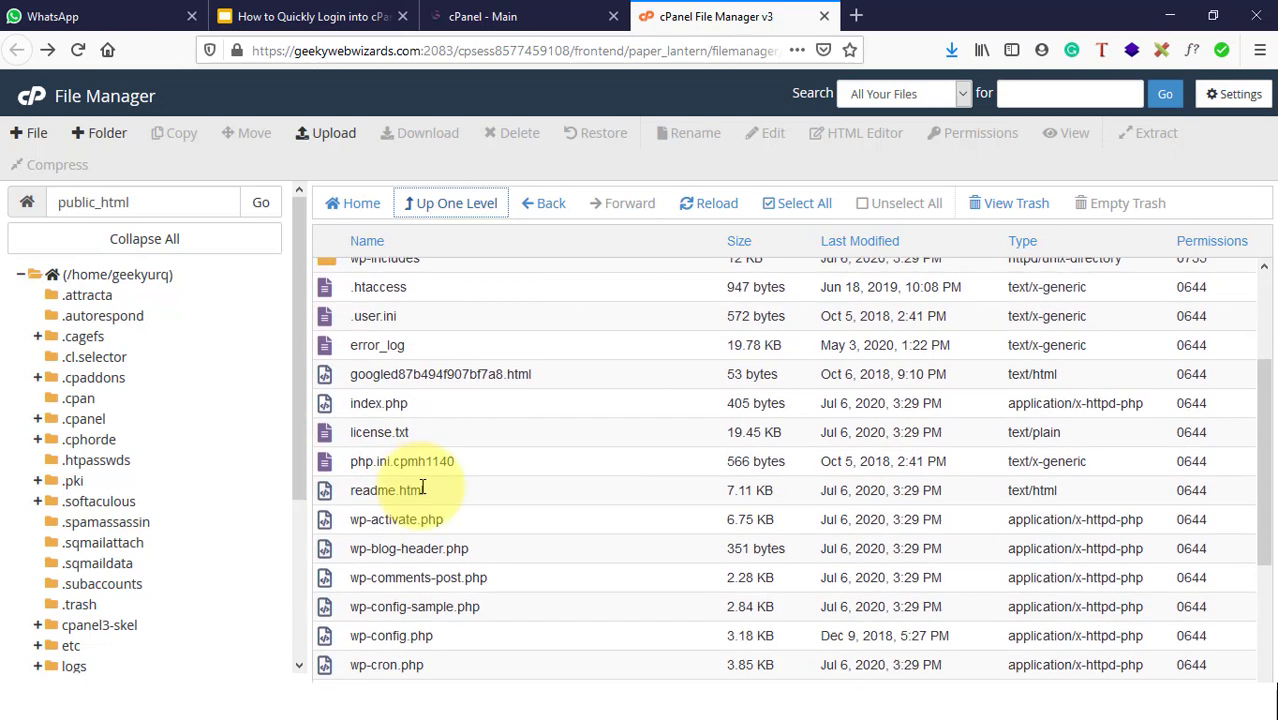
click(421, 414)
right_click(420, 407)
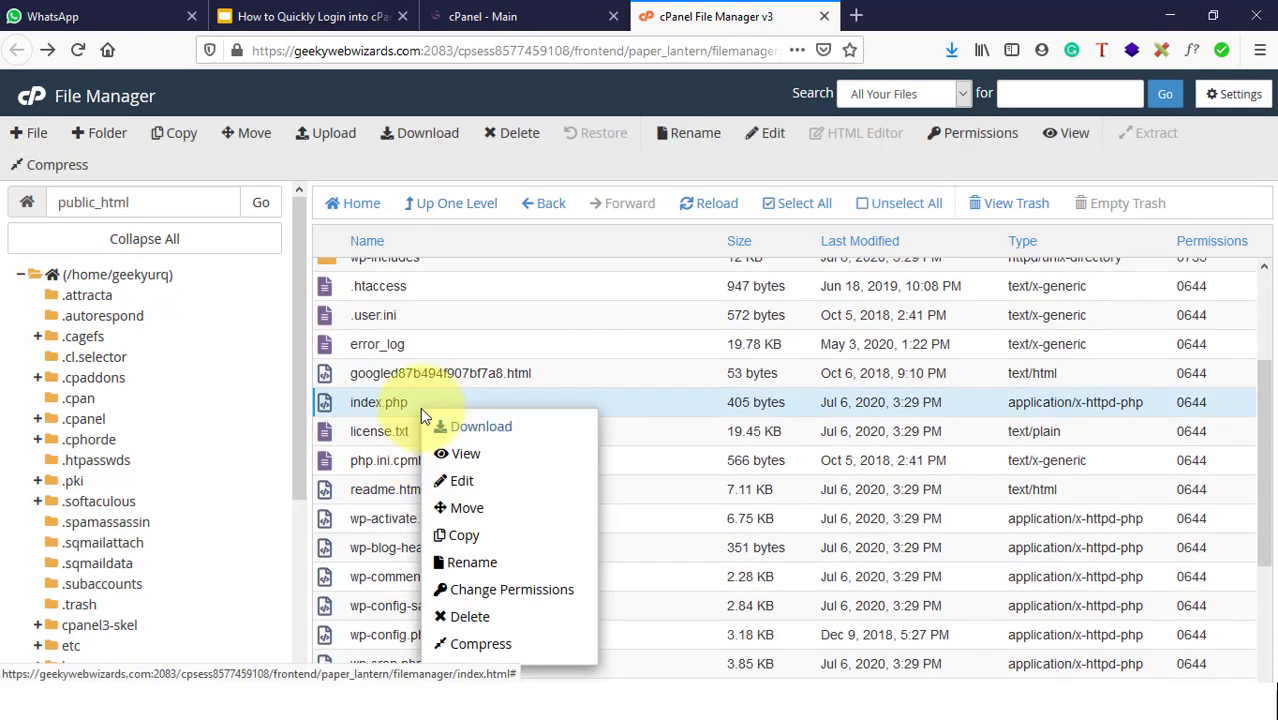
click(463, 489)
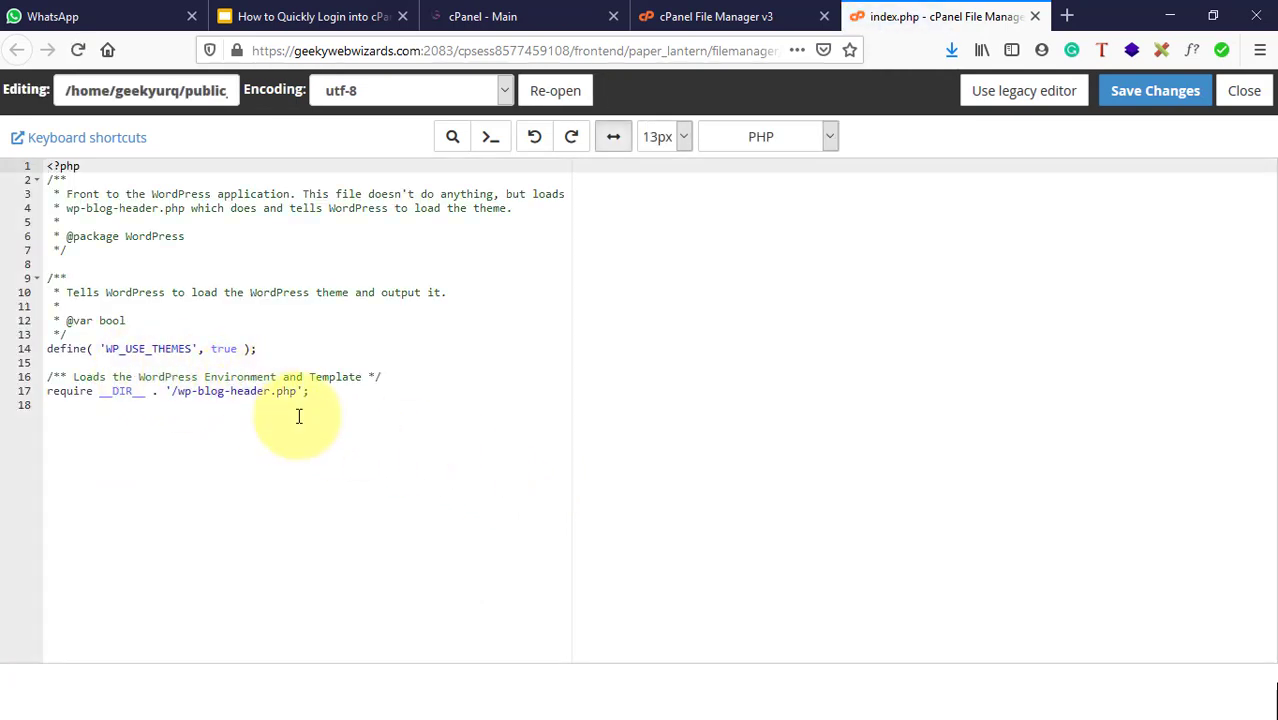
Step: Save index.php with the semicolon on line 17 restored, then close the editor tab
click(321, 392)
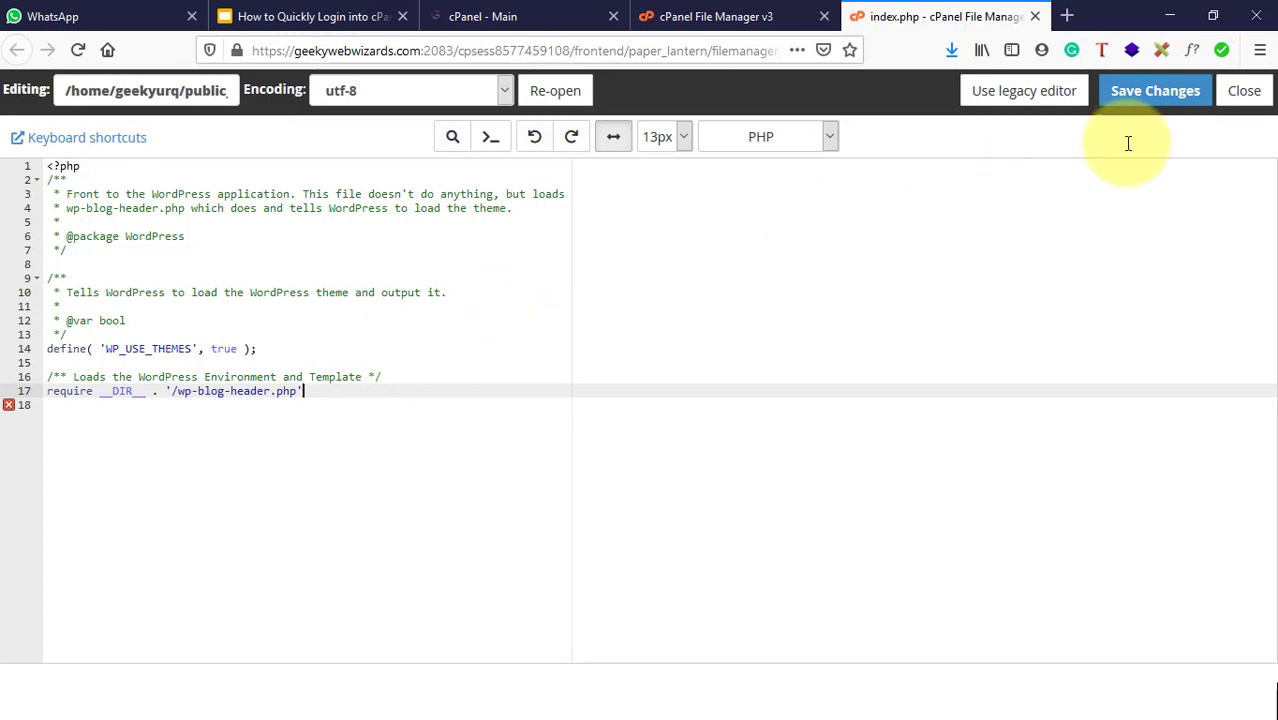
click(1157, 90)
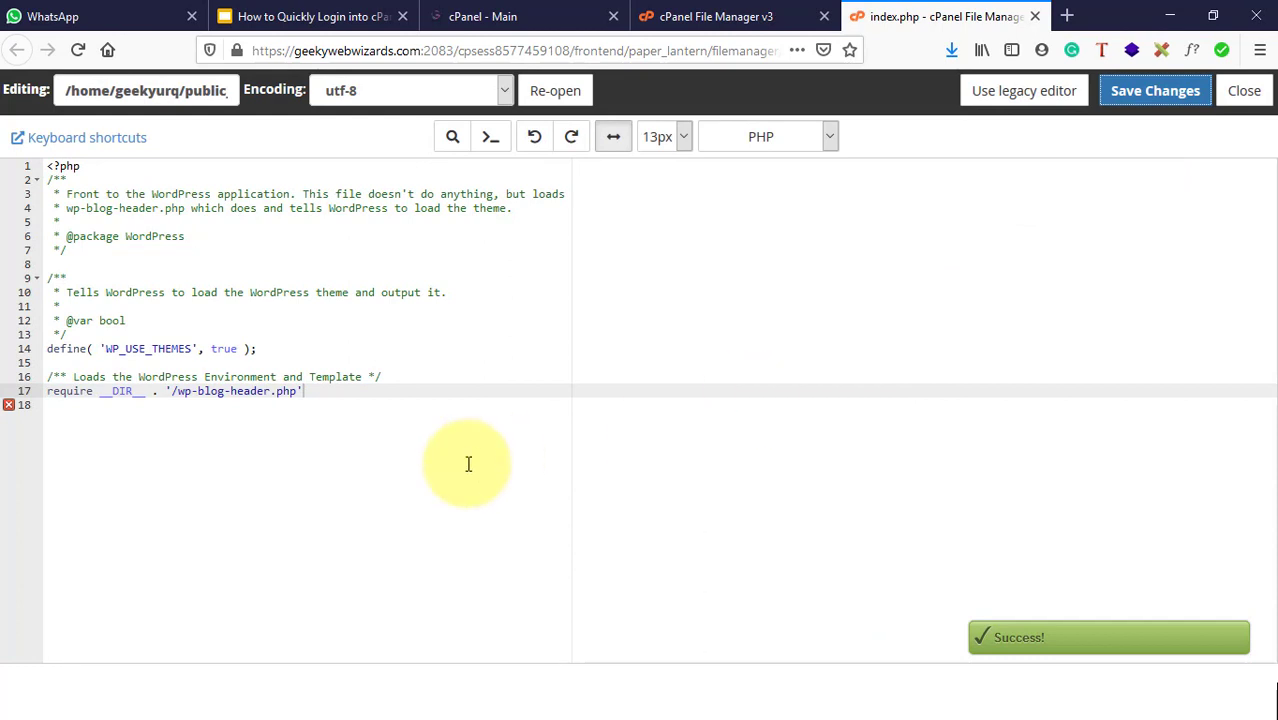
click(320, 413)
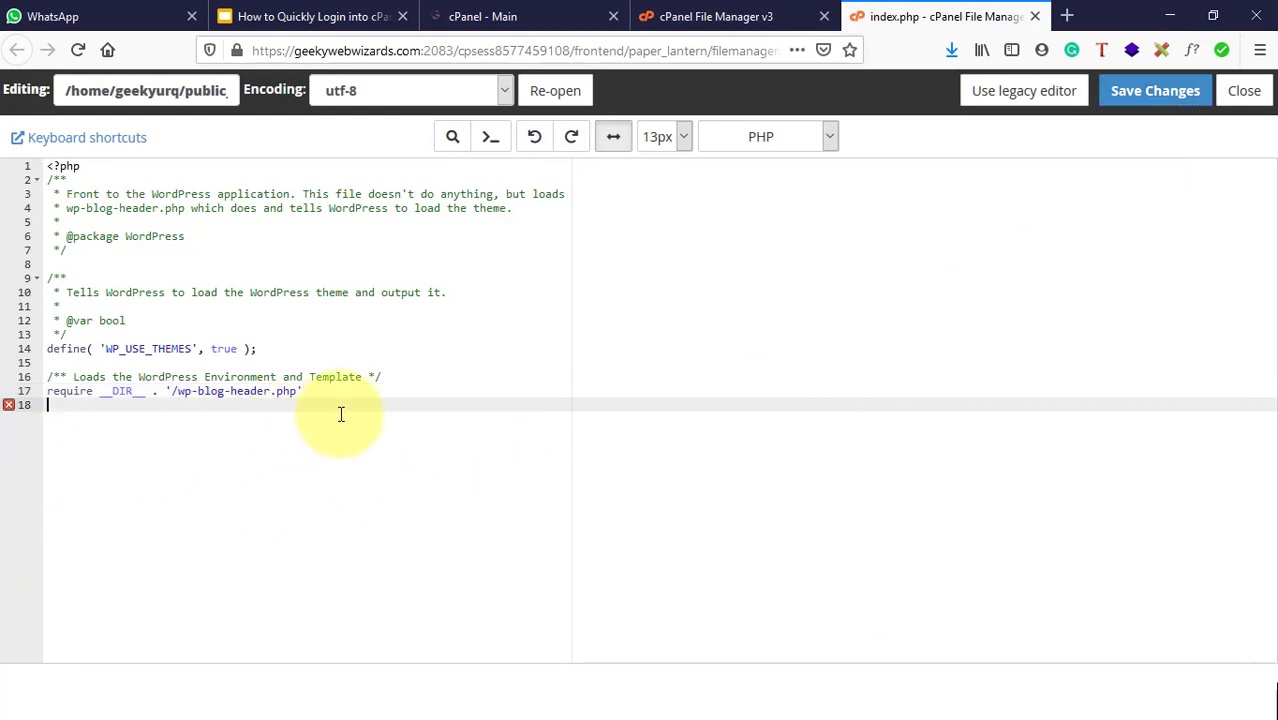
key(BackSpace)
text(;)
key(Return)
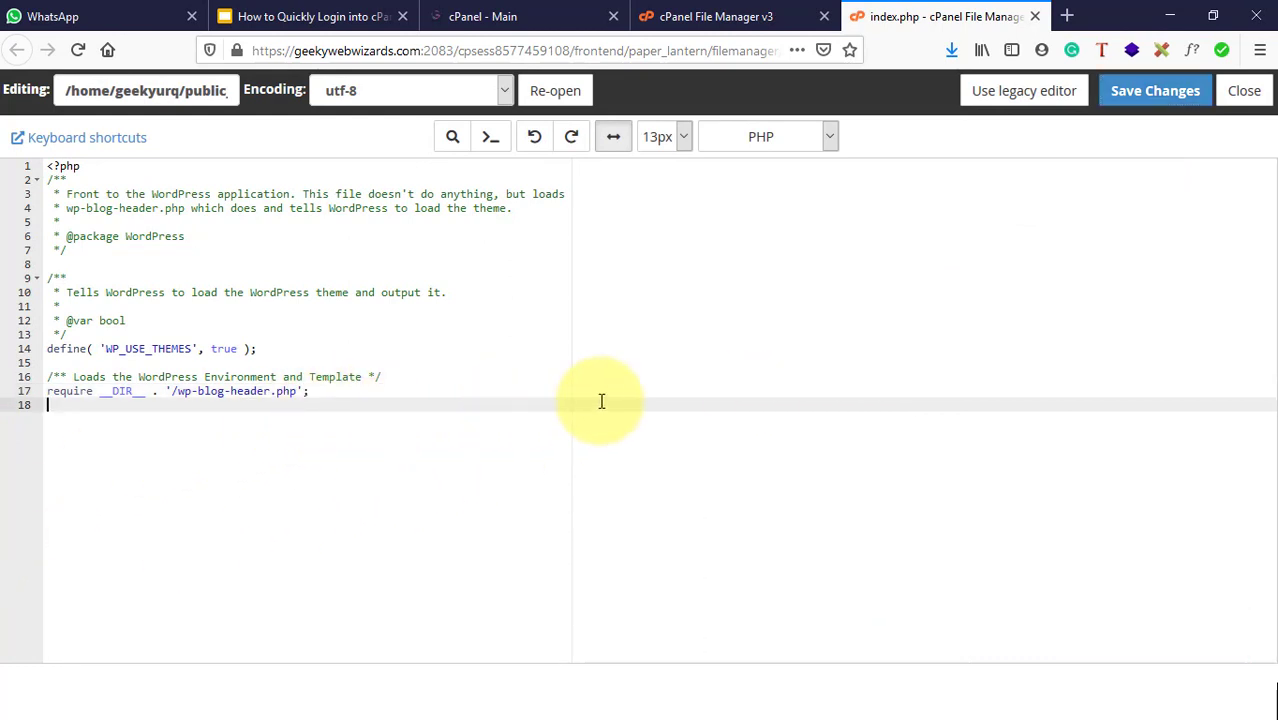
click(1178, 107)
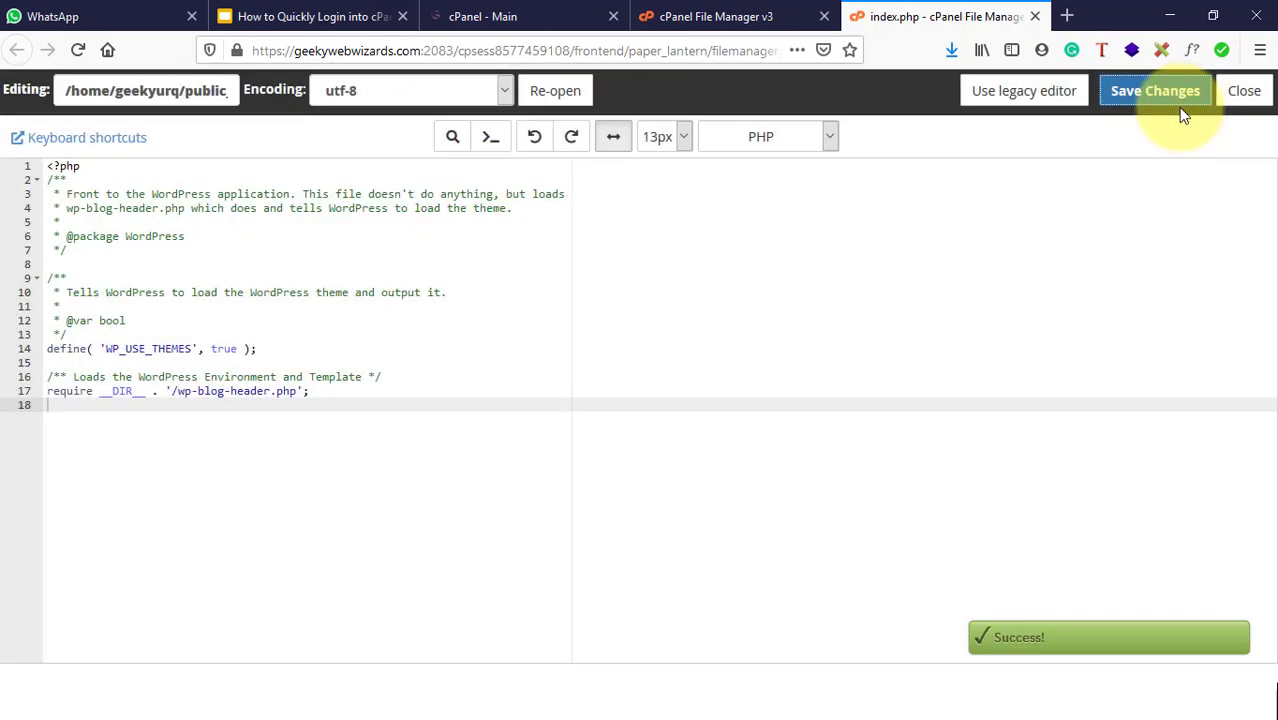
click(1036, 16)
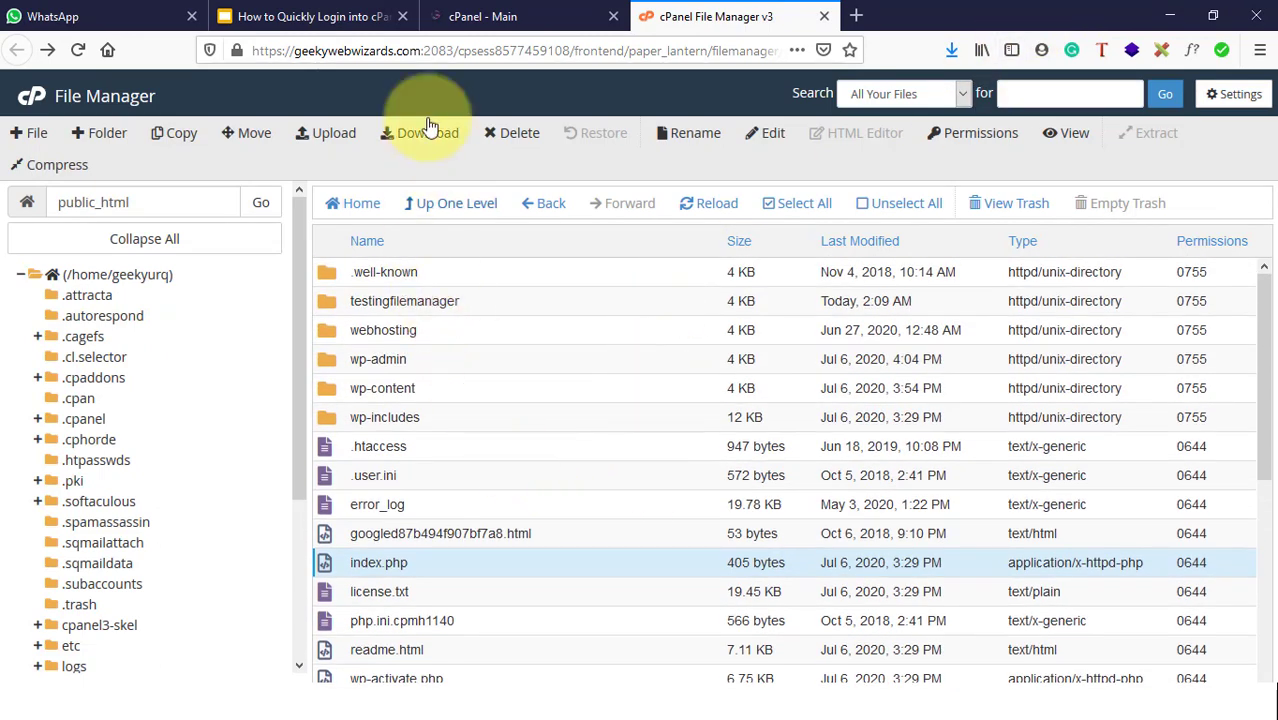
click(326, 16)
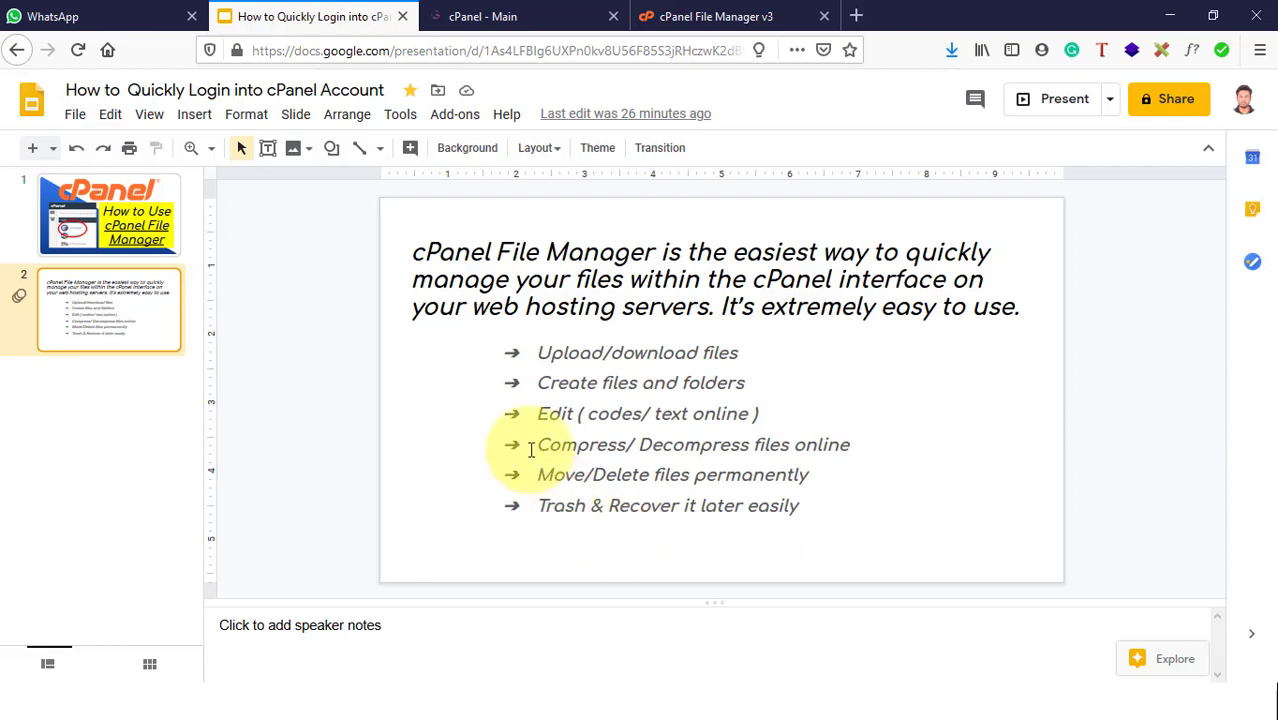
drag(537, 445, 838, 450)
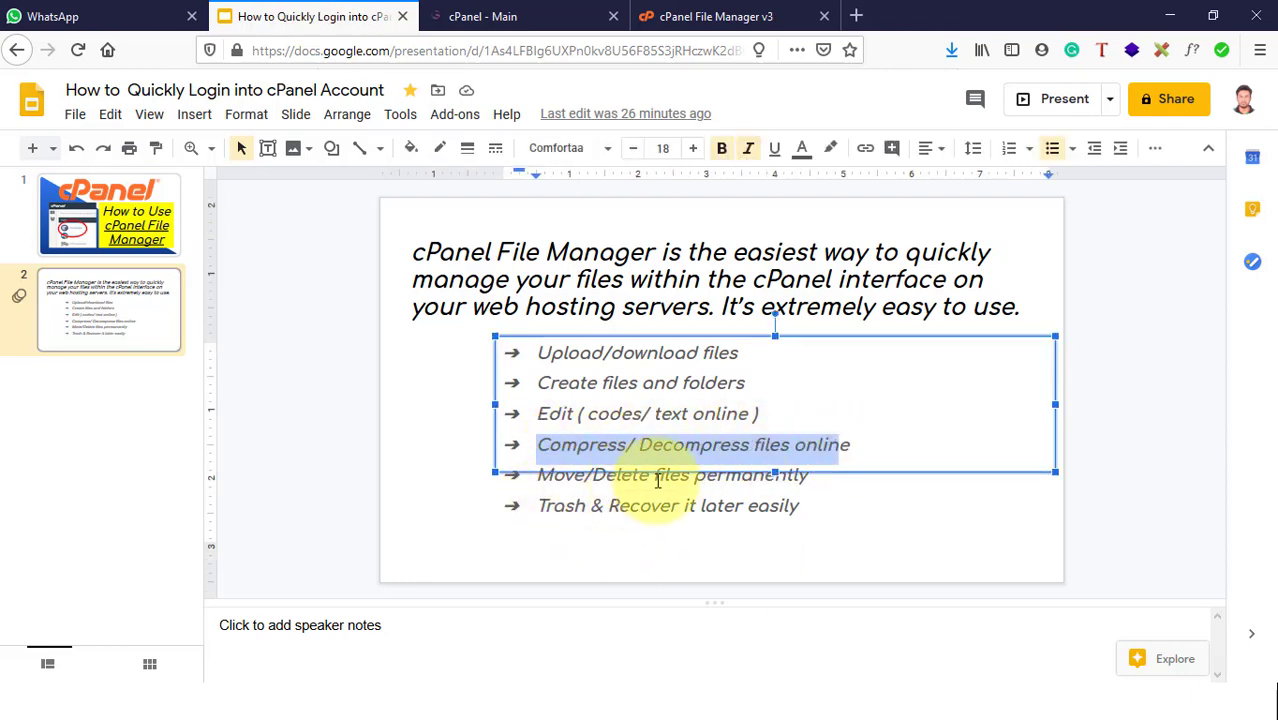
click(745, 14)
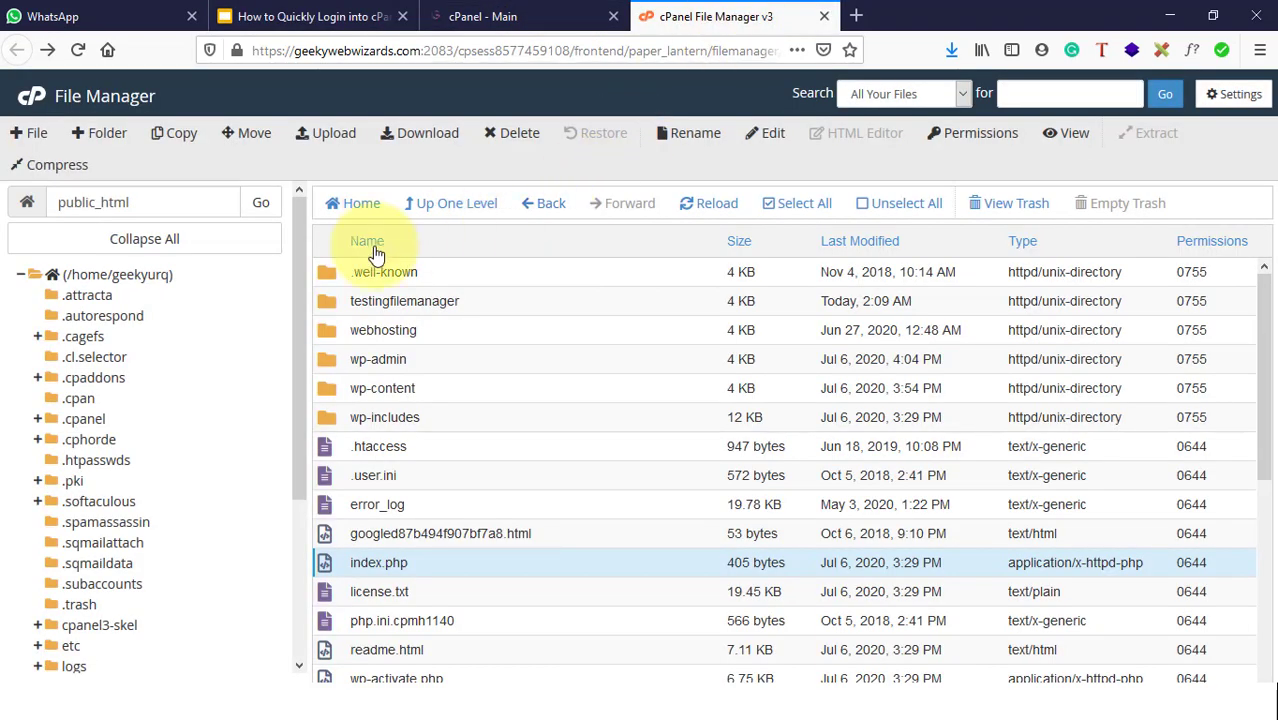
Step: Open the testingfilemanager folder and choose Delete on the login screenshot PNG
double_click(531, 308)
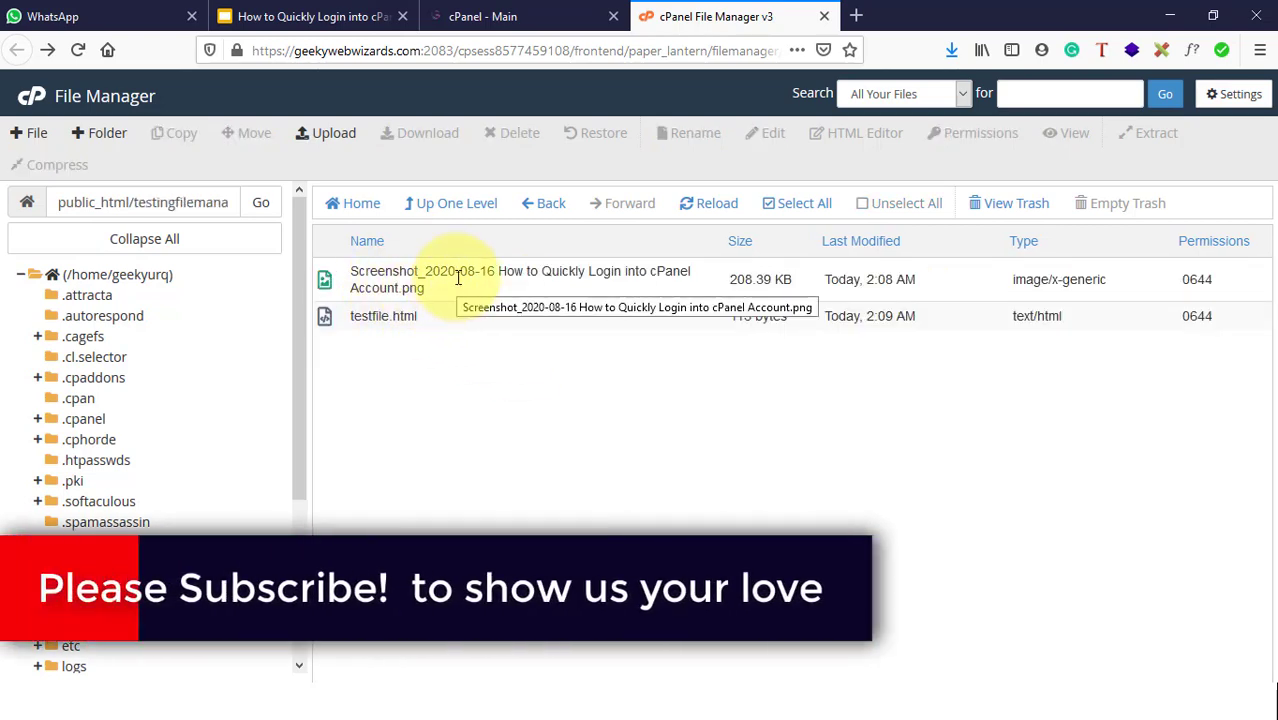
click(457, 278)
right_click(445, 278)
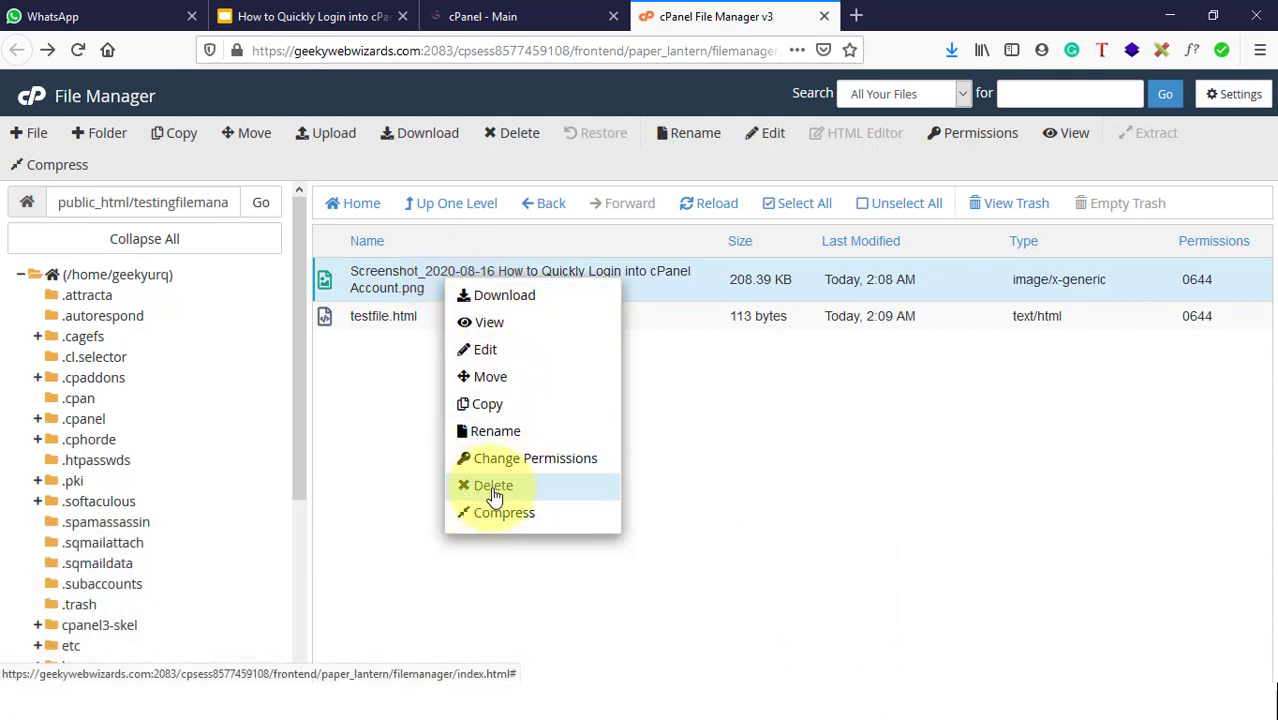
click(493, 486)
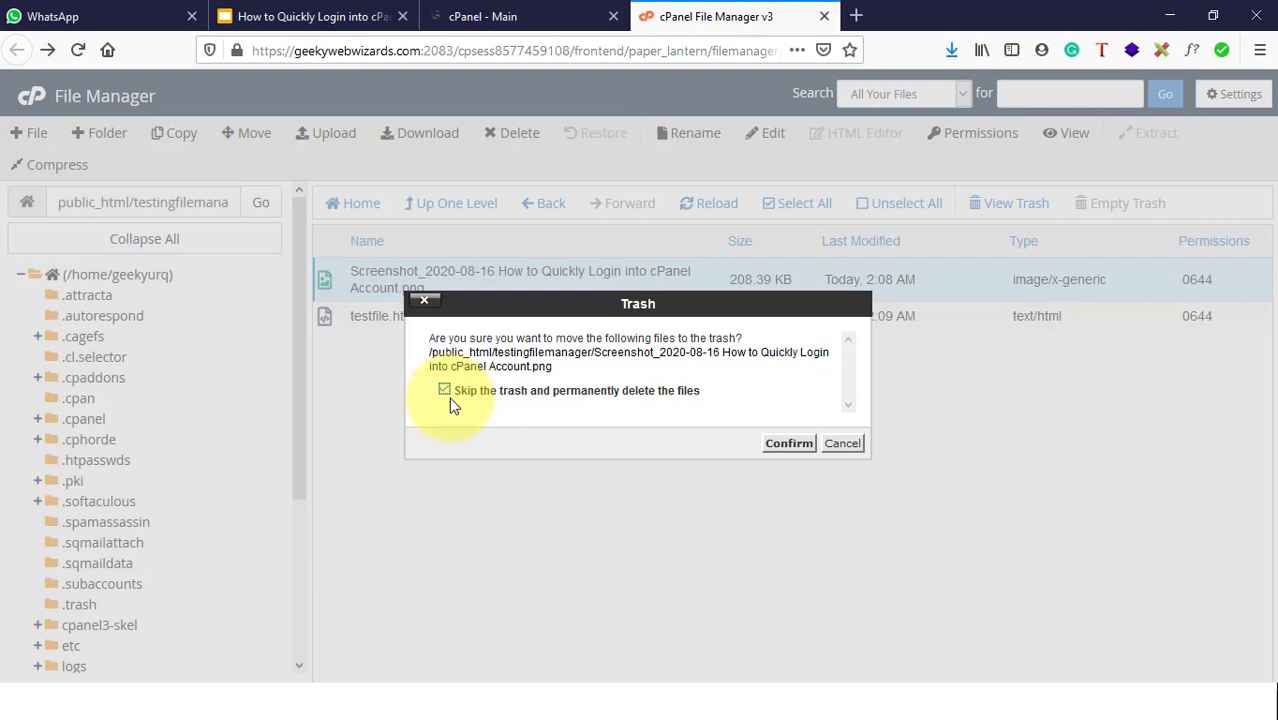
Step: Move the screenshot PNG to the trash instead of deleting it permanently, then view the trash
click(444, 388)
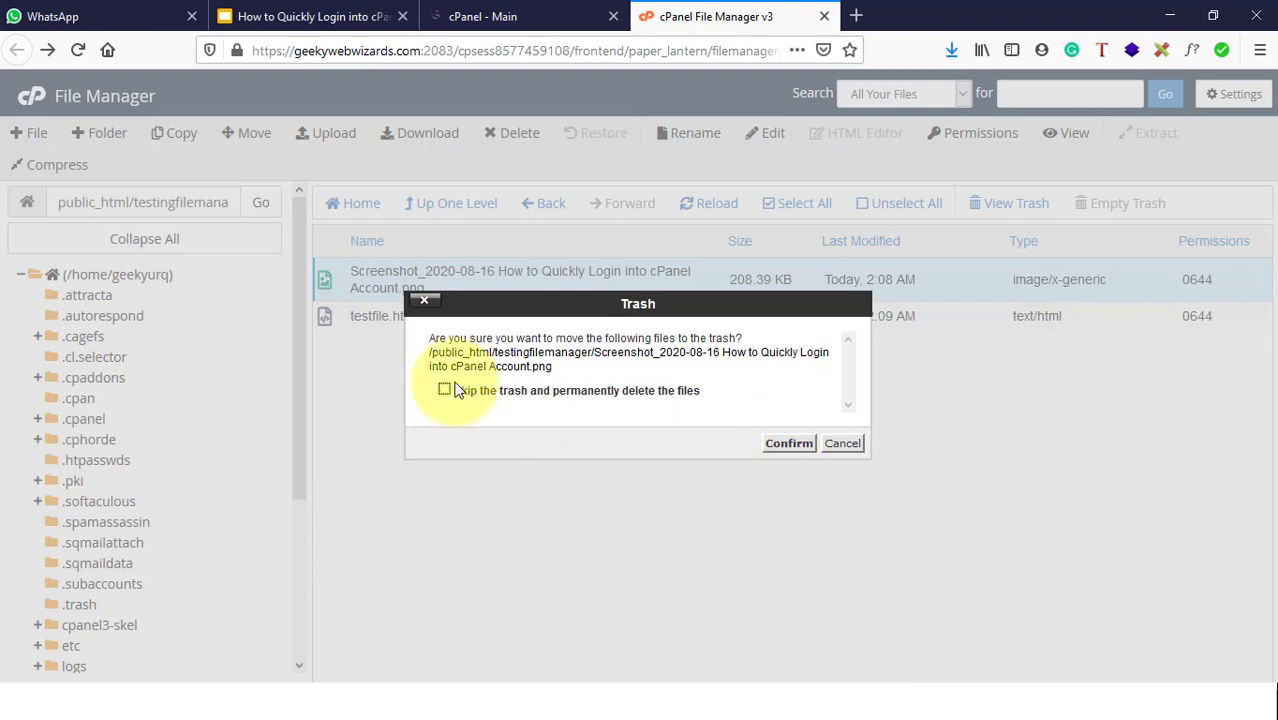
click(797, 450)
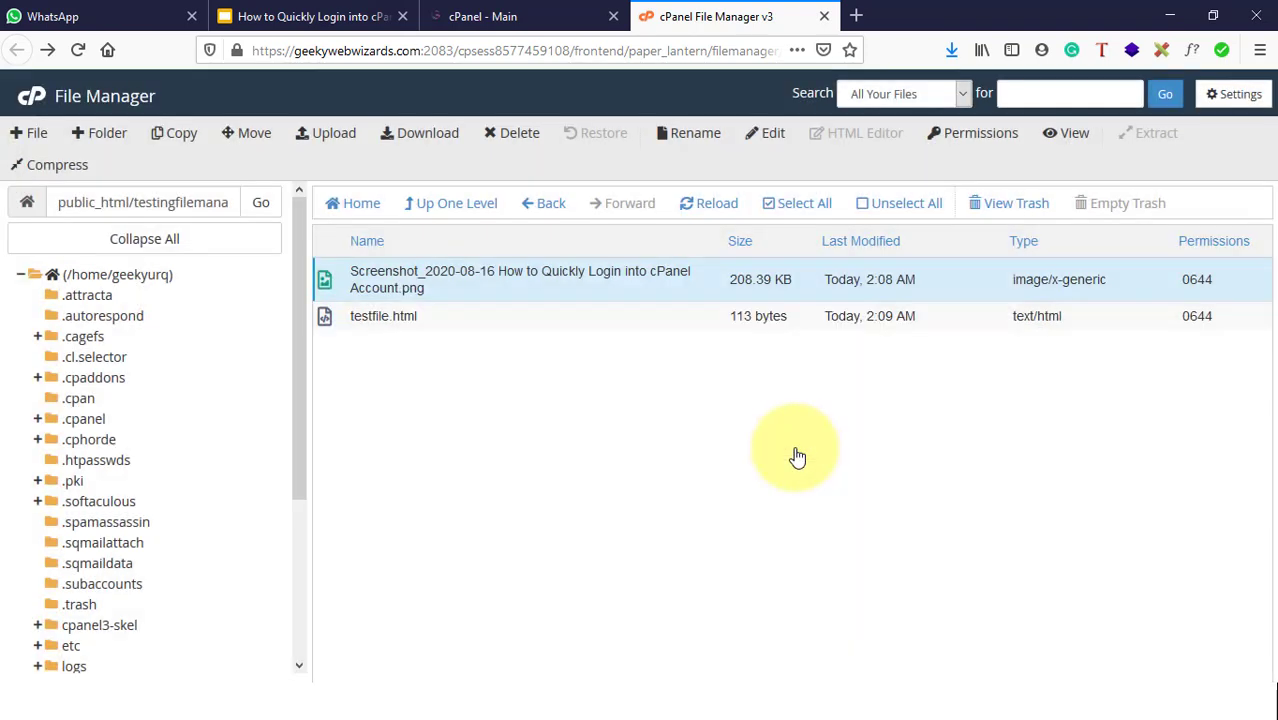
click(1016, 205)
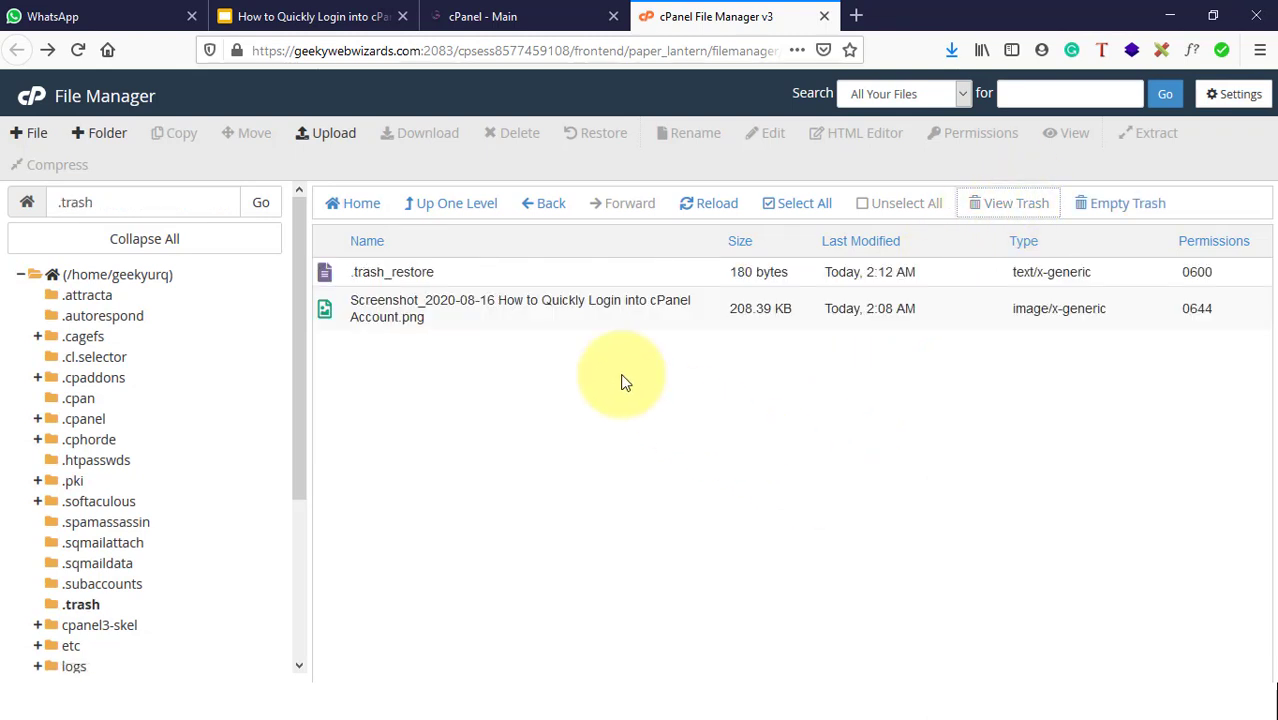
Step: Restore the trashed screenshot PNG to its original location
click(408, 313)
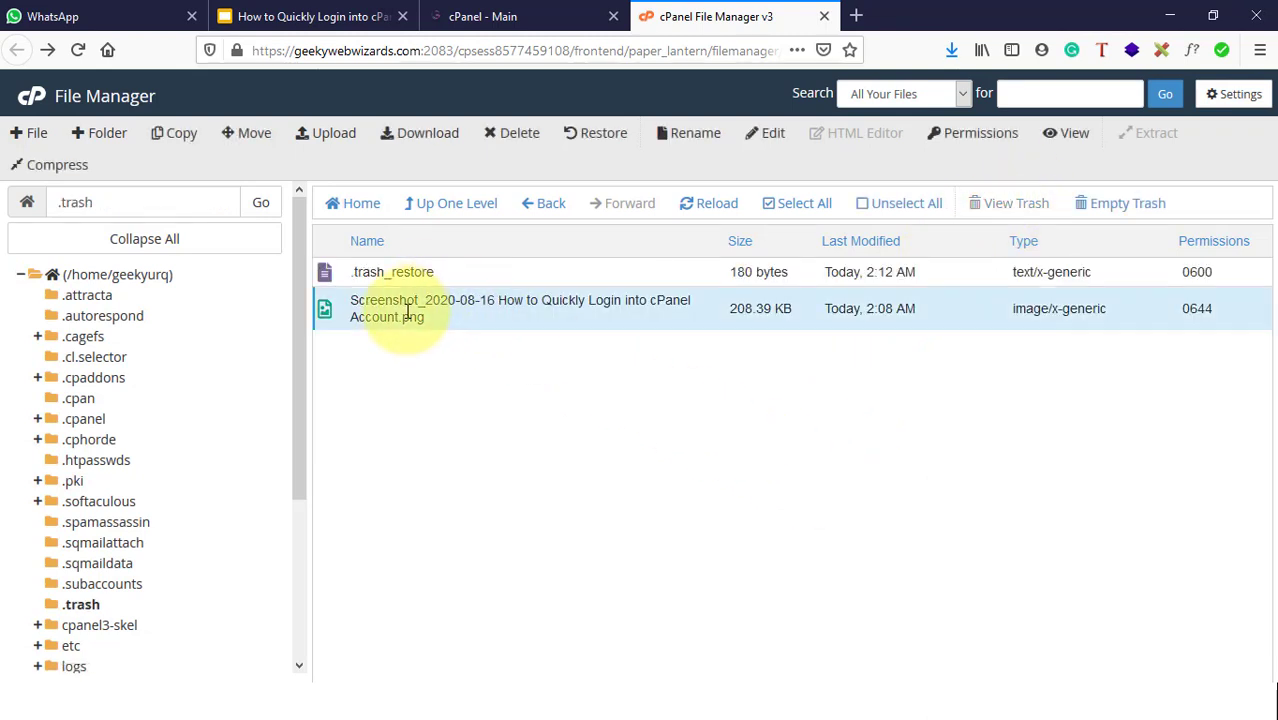
right_click(533, 328)
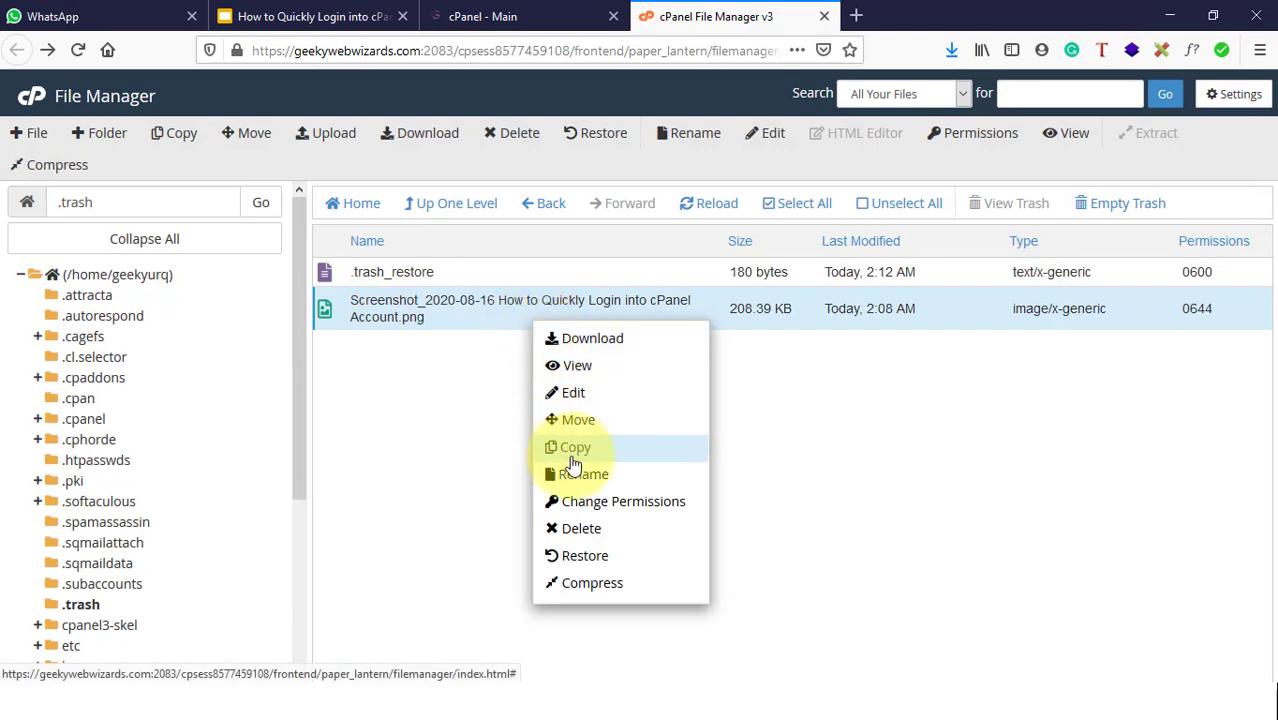
click(581, 557)
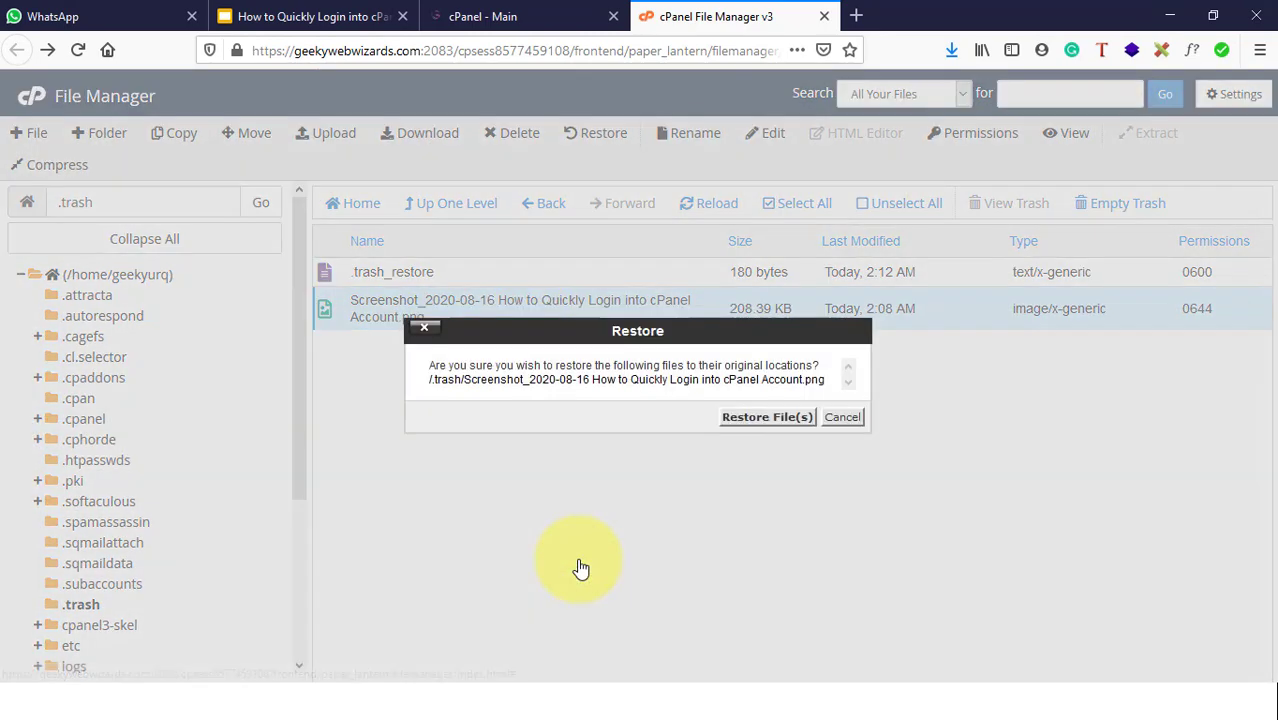
click(768, 418)
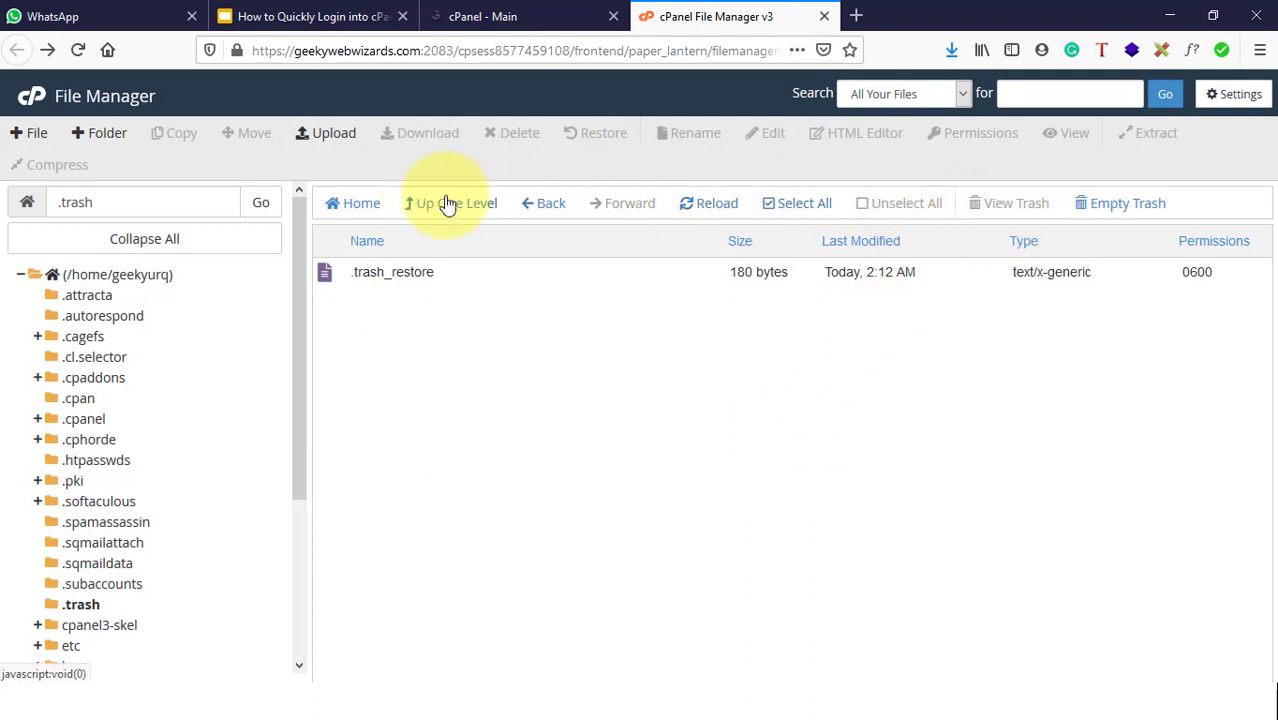
Step: Navigate from the home directory through public_html into testingfilemanager
click(341, 206)
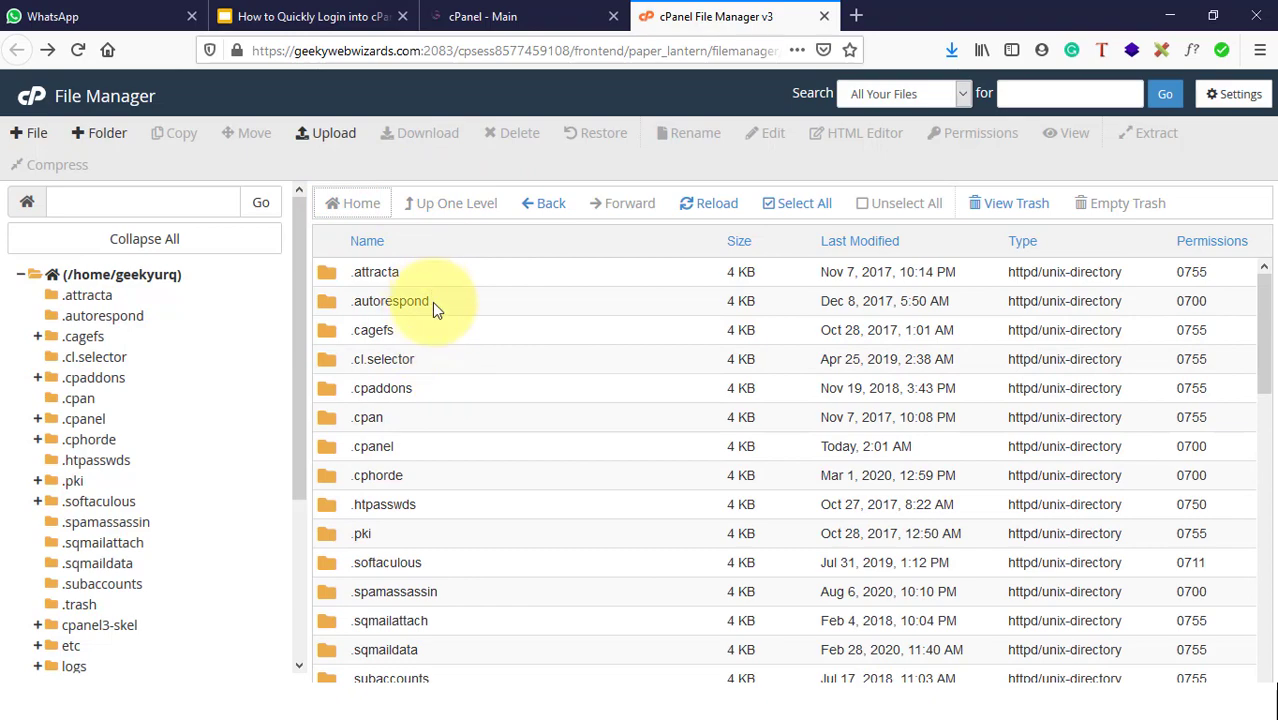
scroll(442, 414, down, 10)
scroll(442, 428, up, 5)
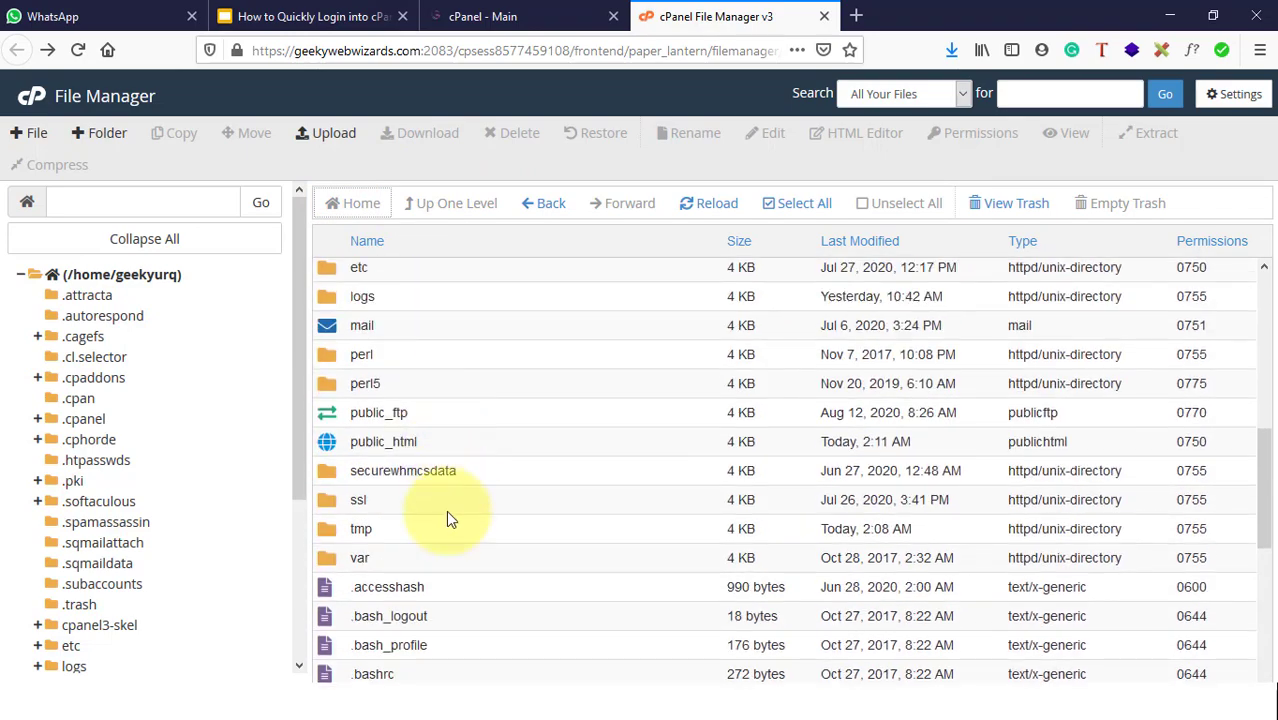
double_click(425, 449)
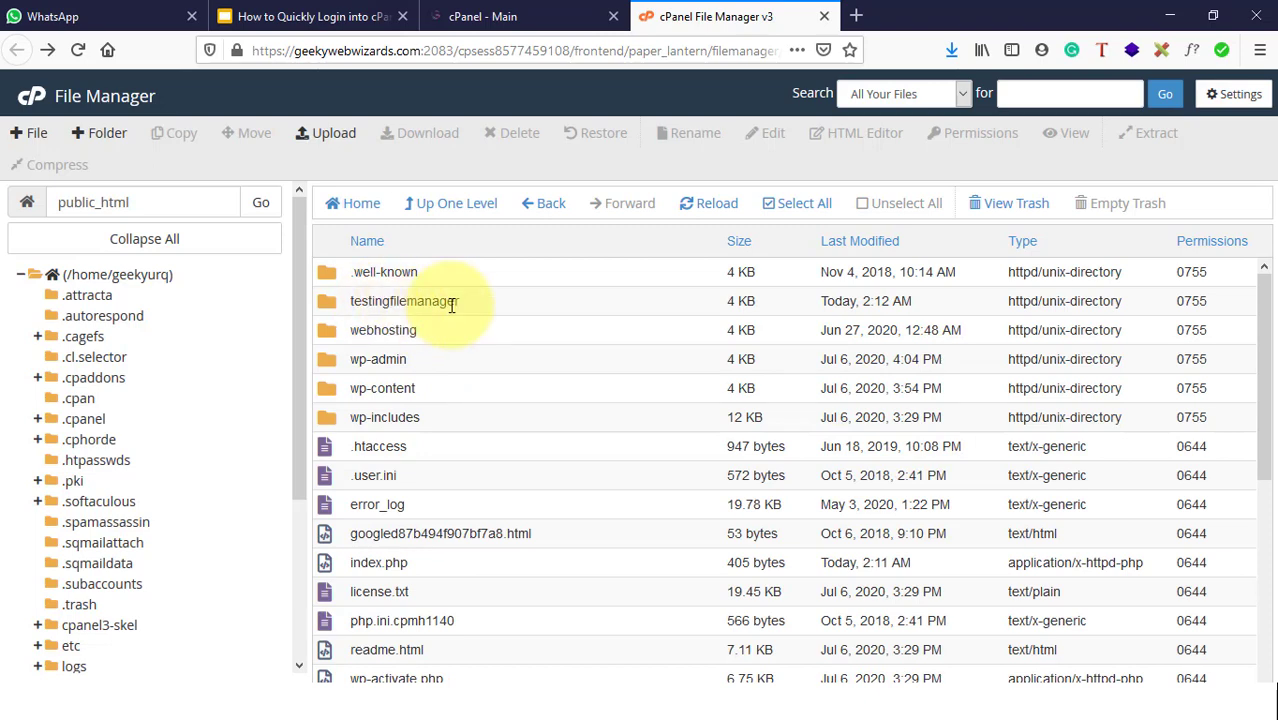
double_click(440, 304)
double_click(546, 316)
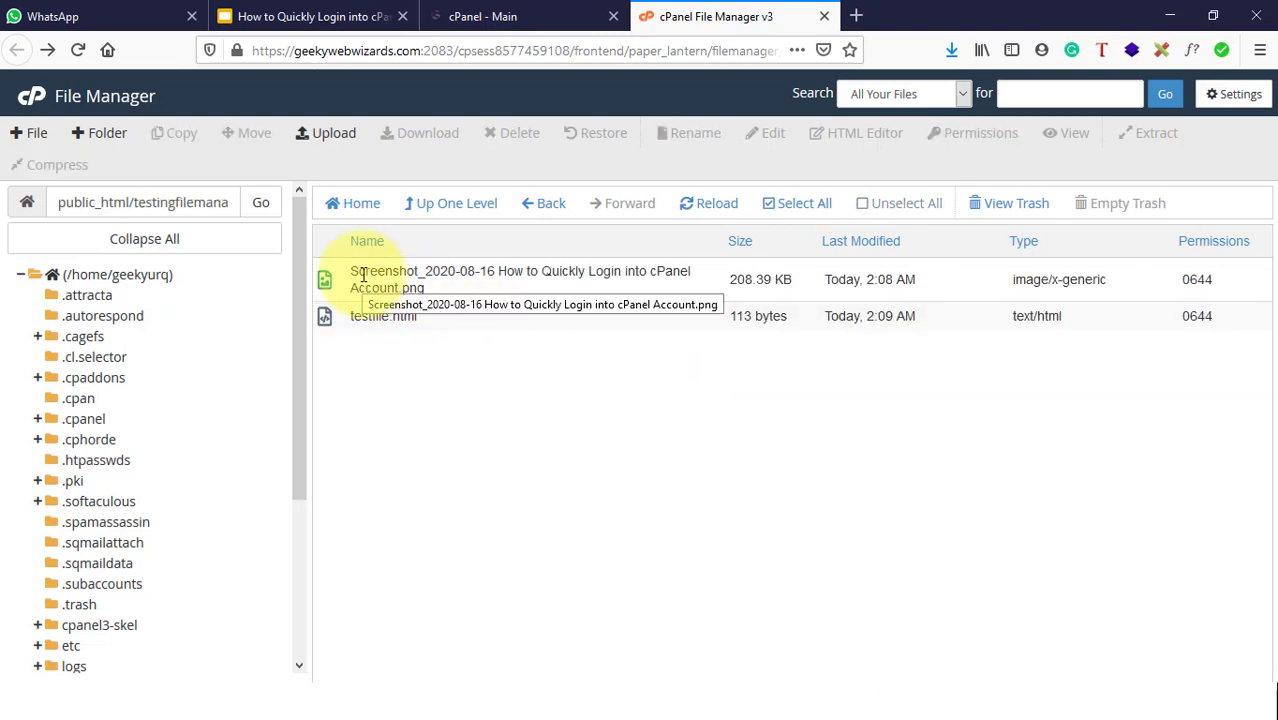
click(443, 289)
right_click(443, 289)
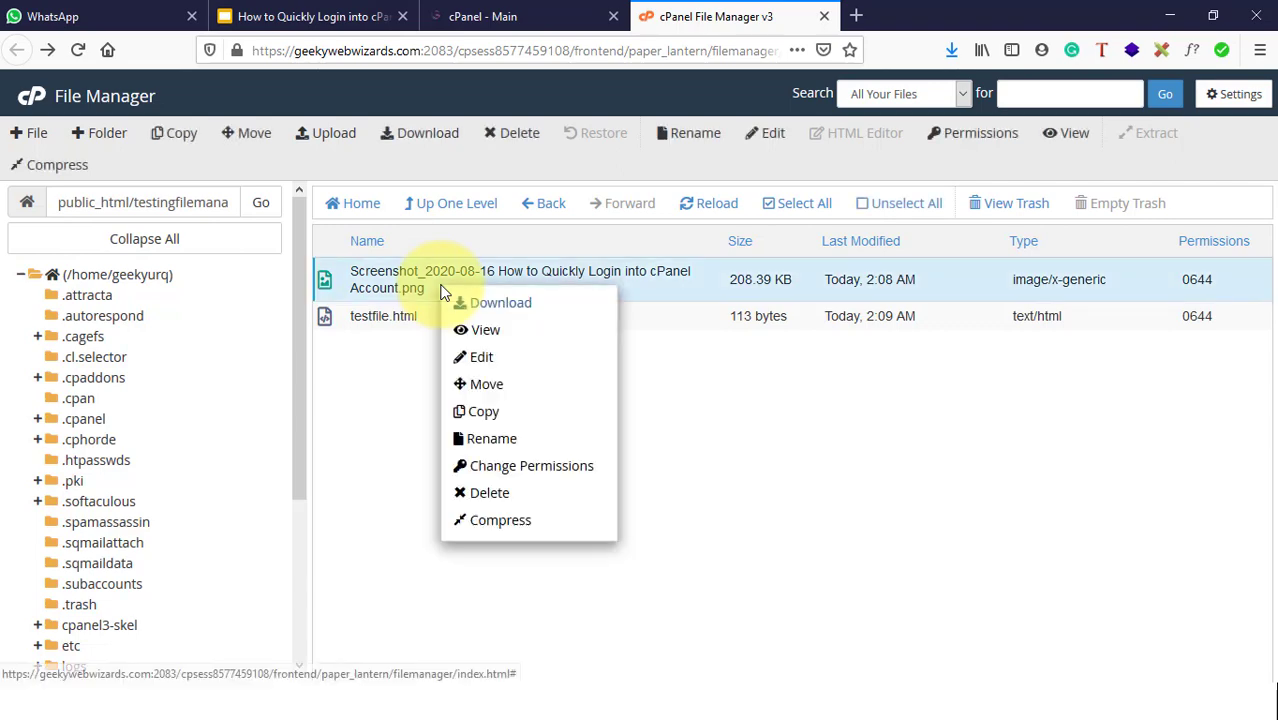
click(513, 495)
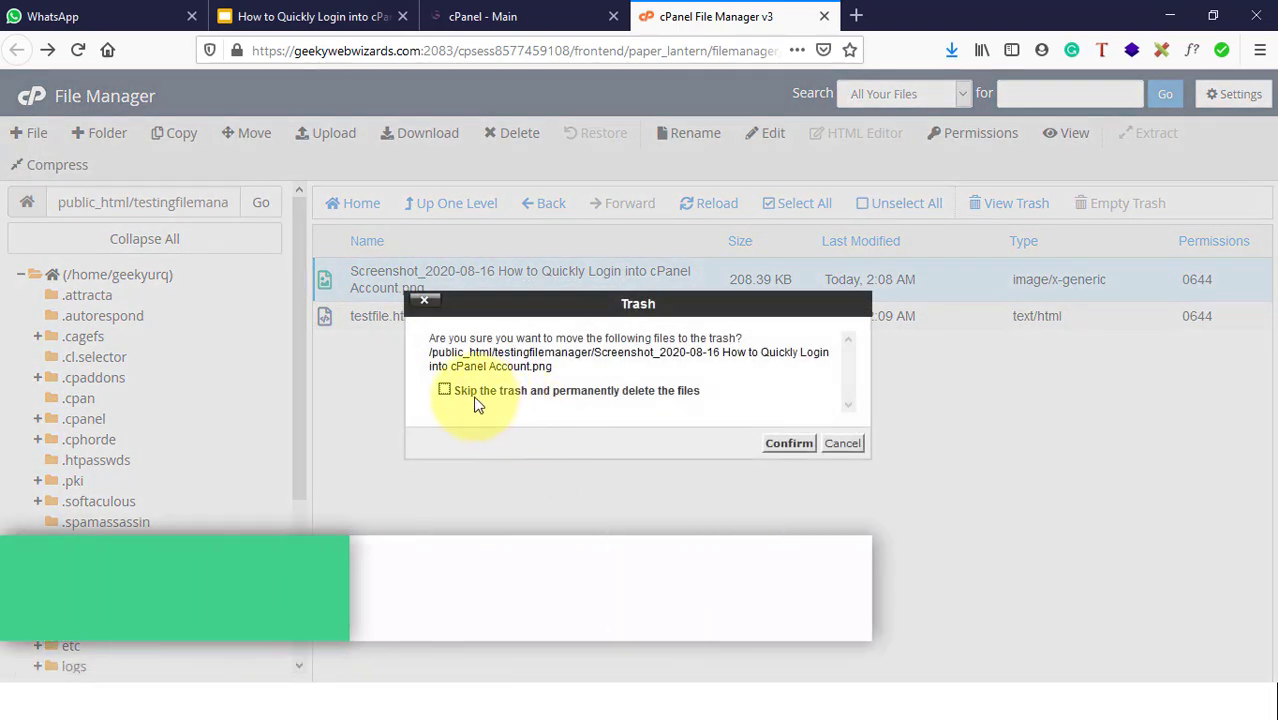
click(445, 389)
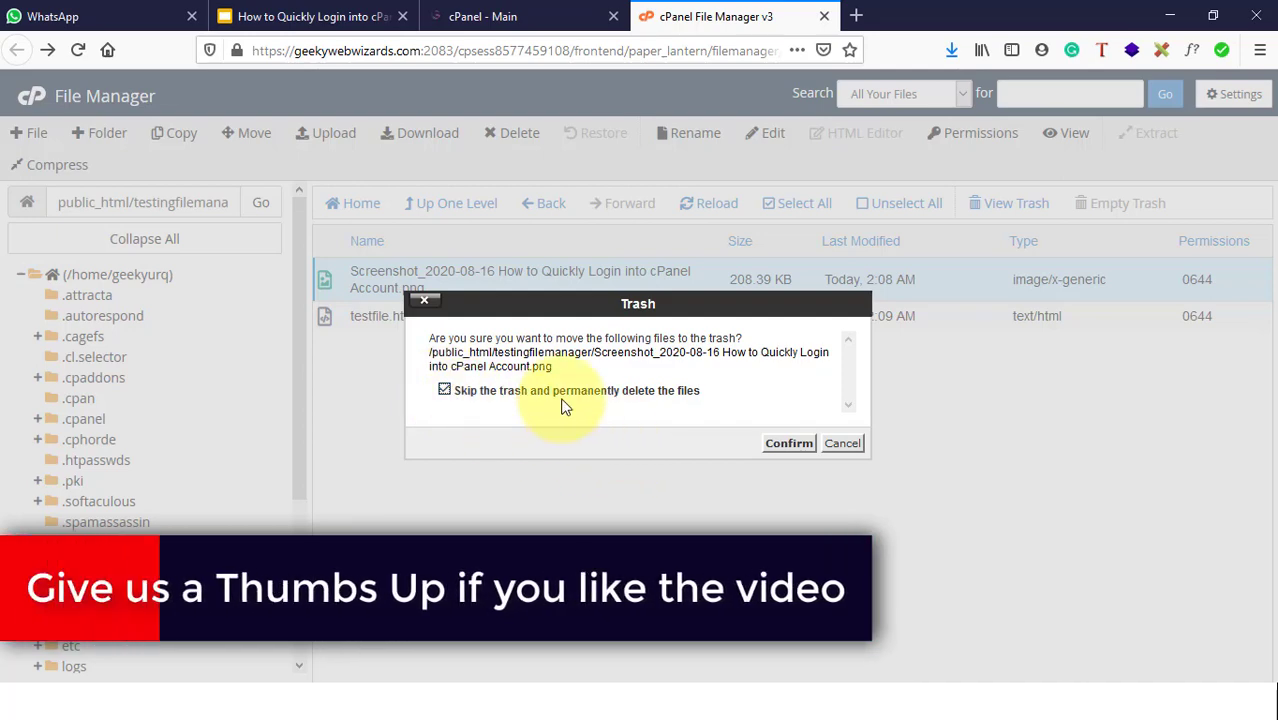
click(785, 445)
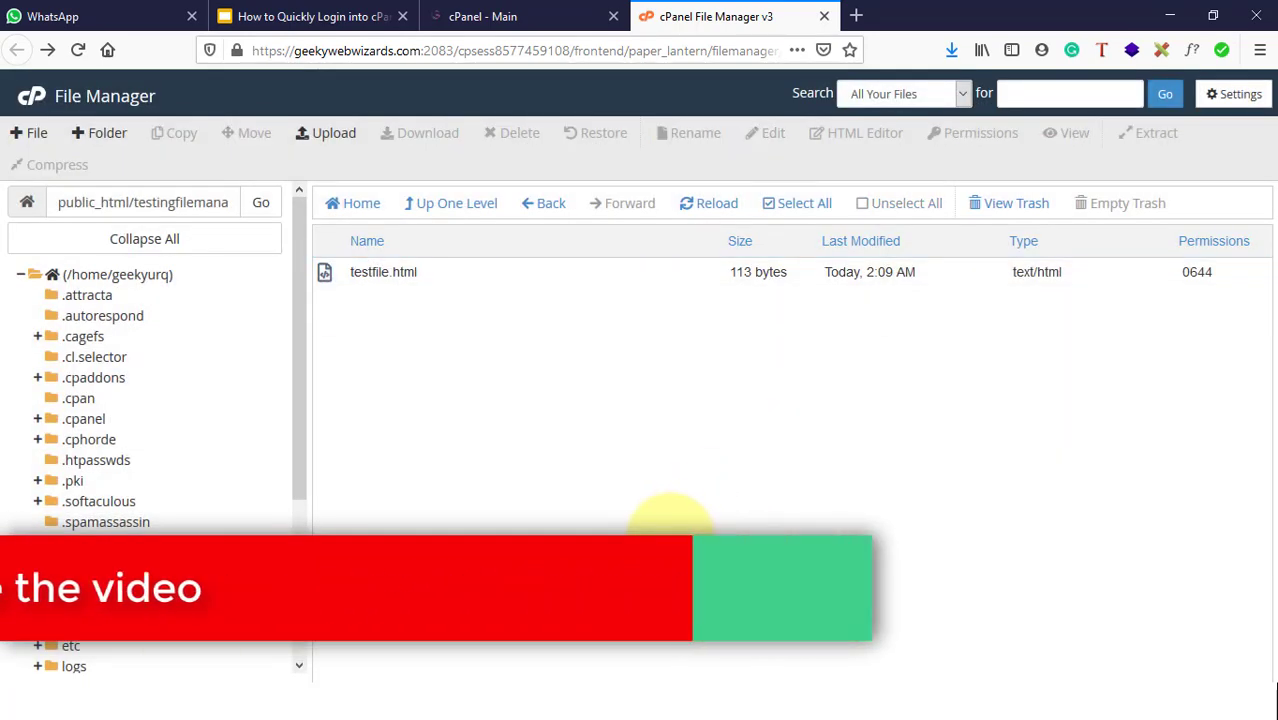
click(1016, 205)
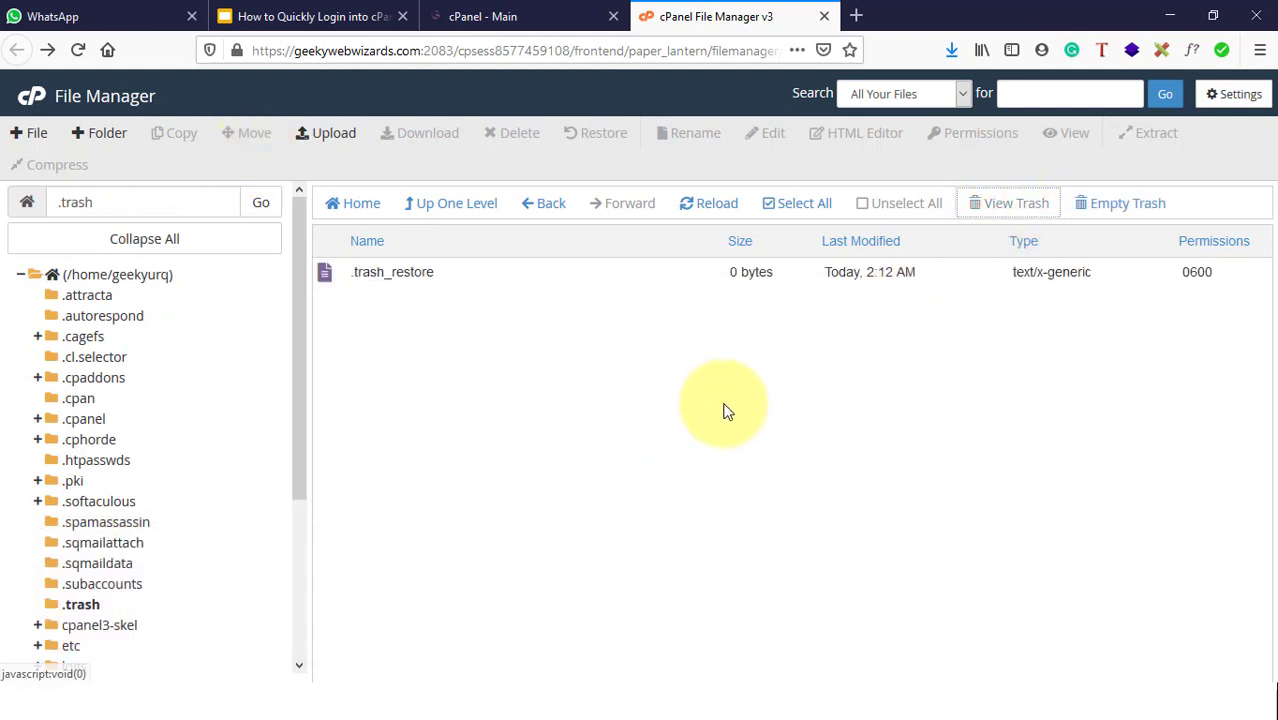
click(545, 210)
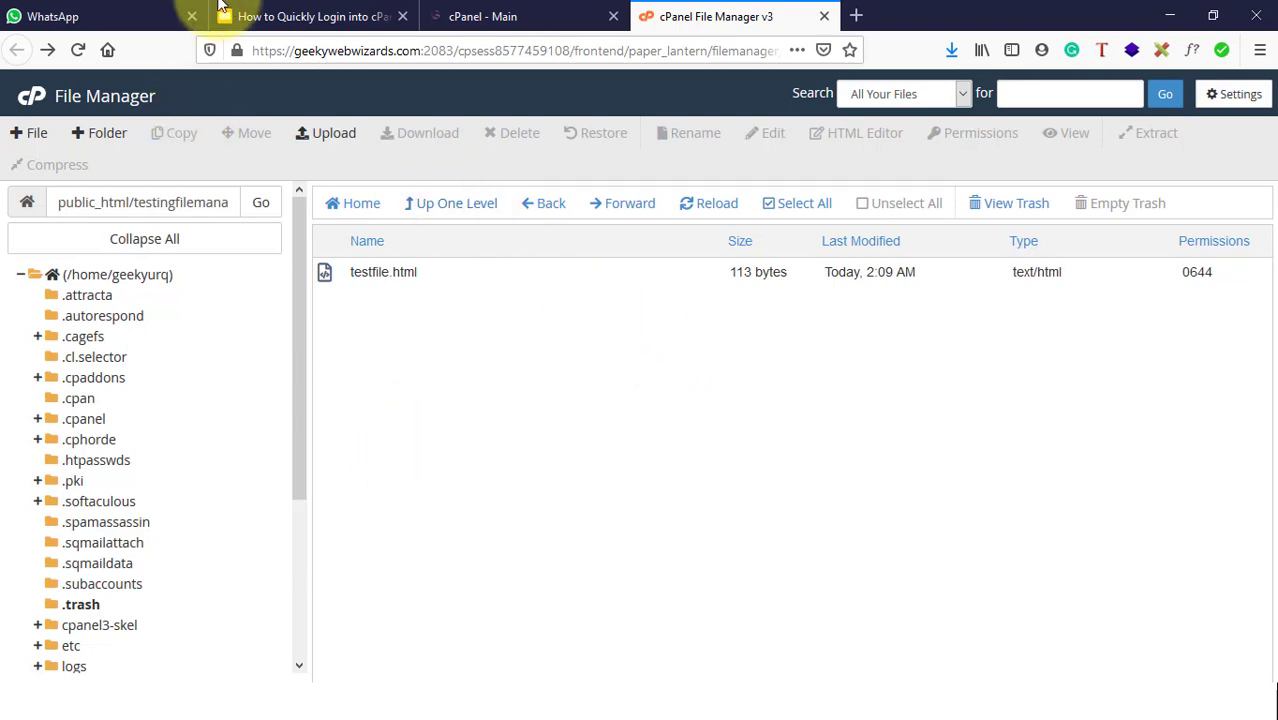
Step: Reopen testingfilemanager from public_html and select testfile.html
click(280, 16)
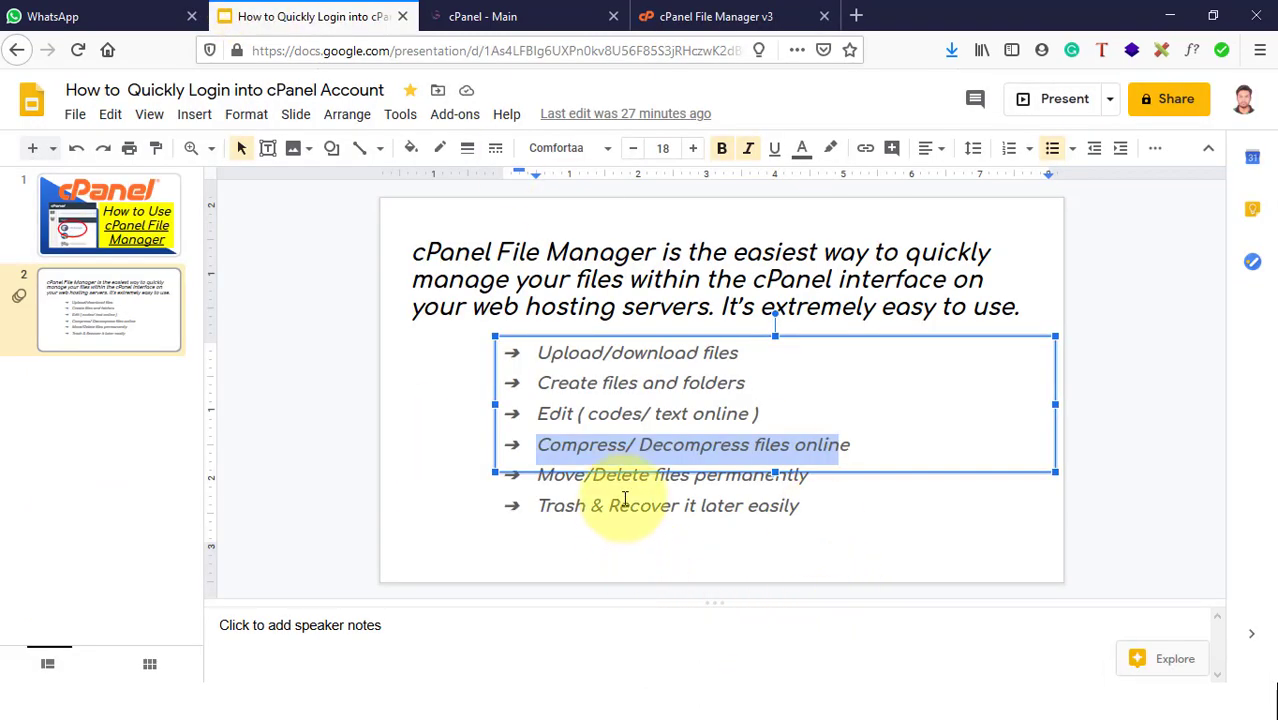
click(697, 10)
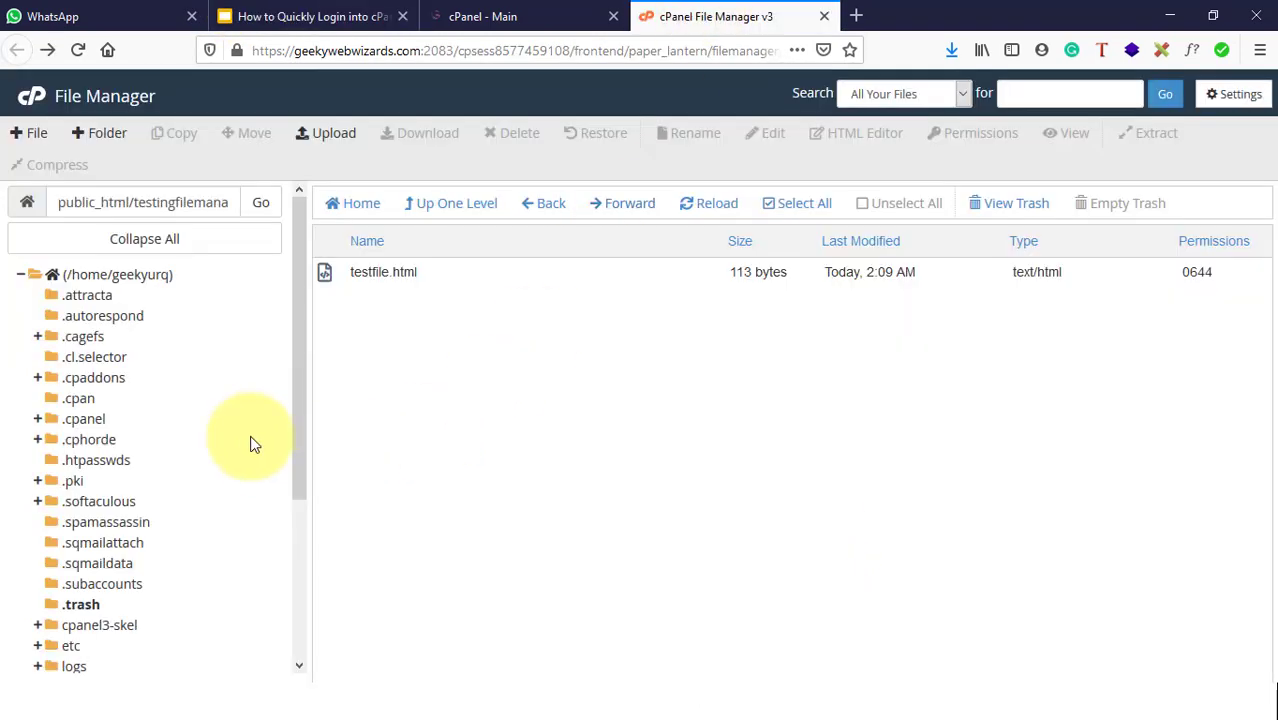
click(423, 207)
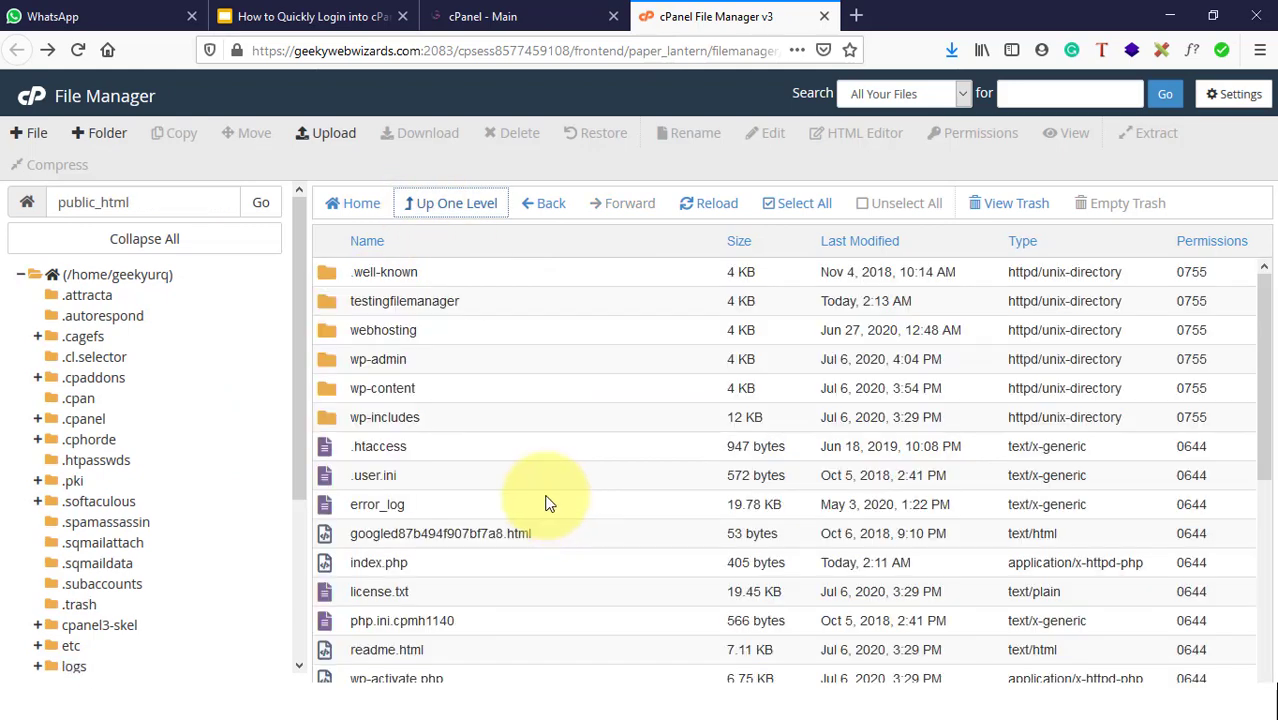
scroll(470, 480, down, 4)
scroll(476, 500, up, 5)
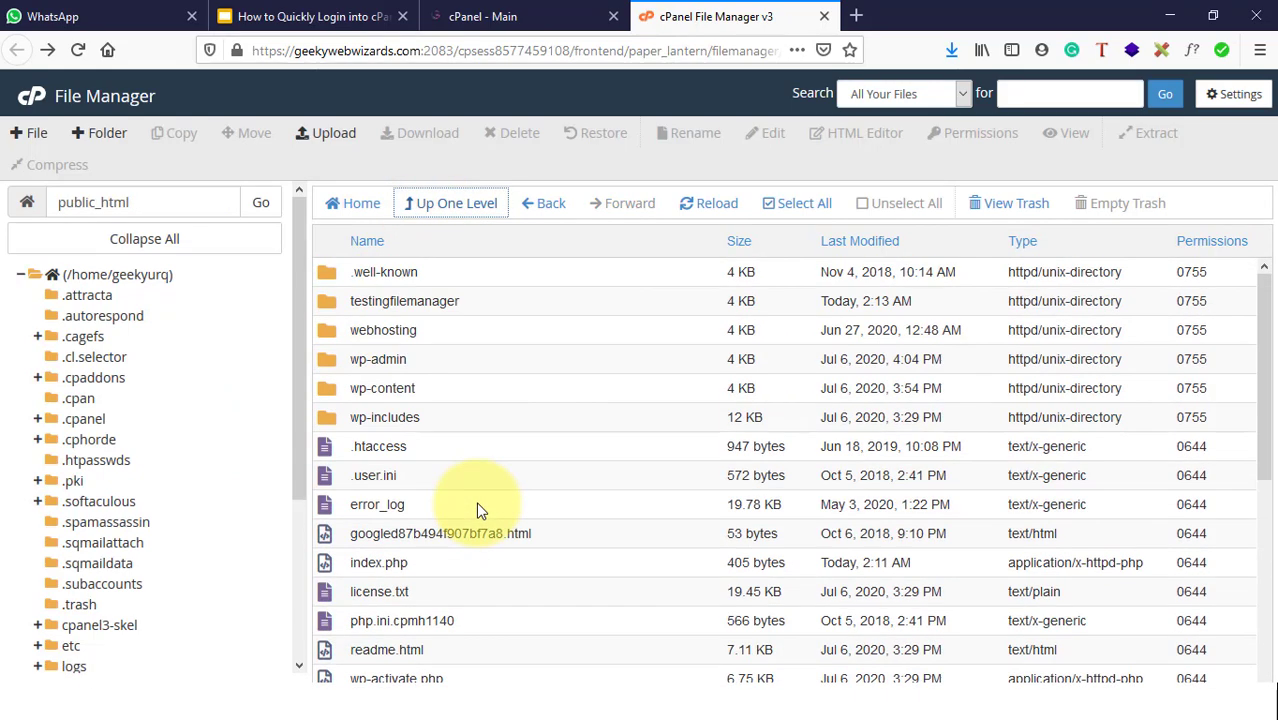
drag(137, 202, 46, 206)
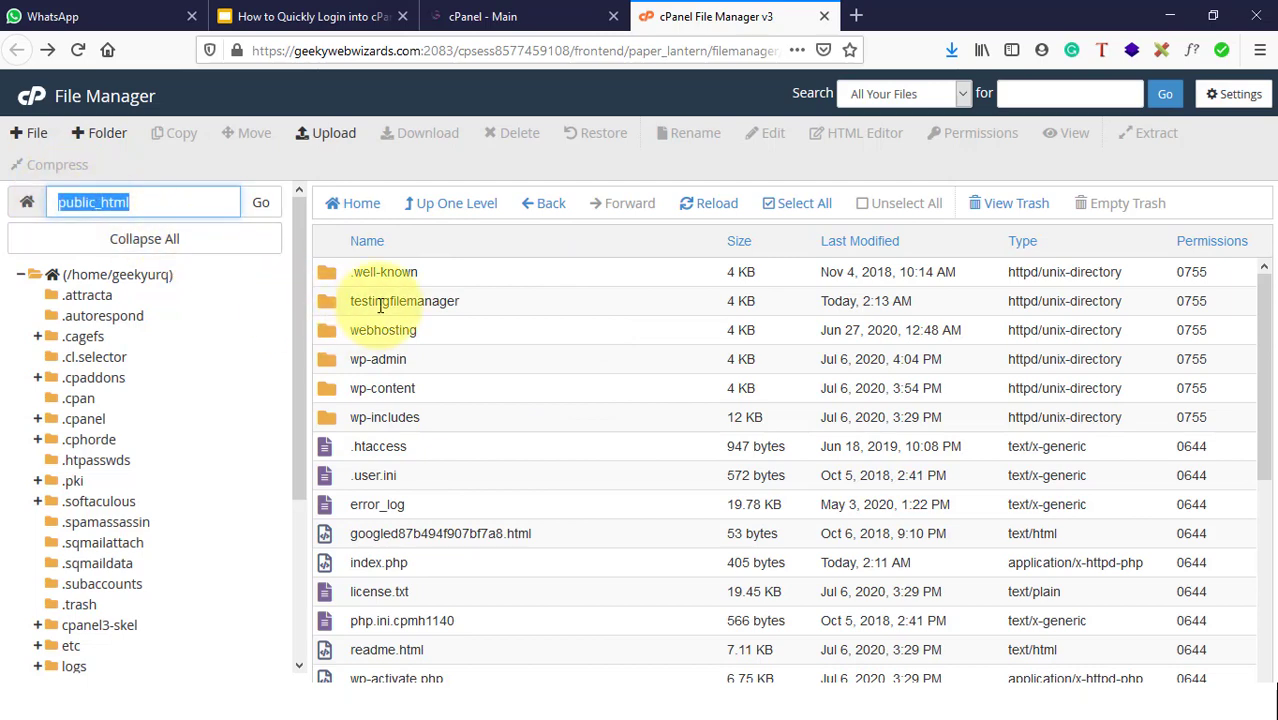
double_click(490, 312)
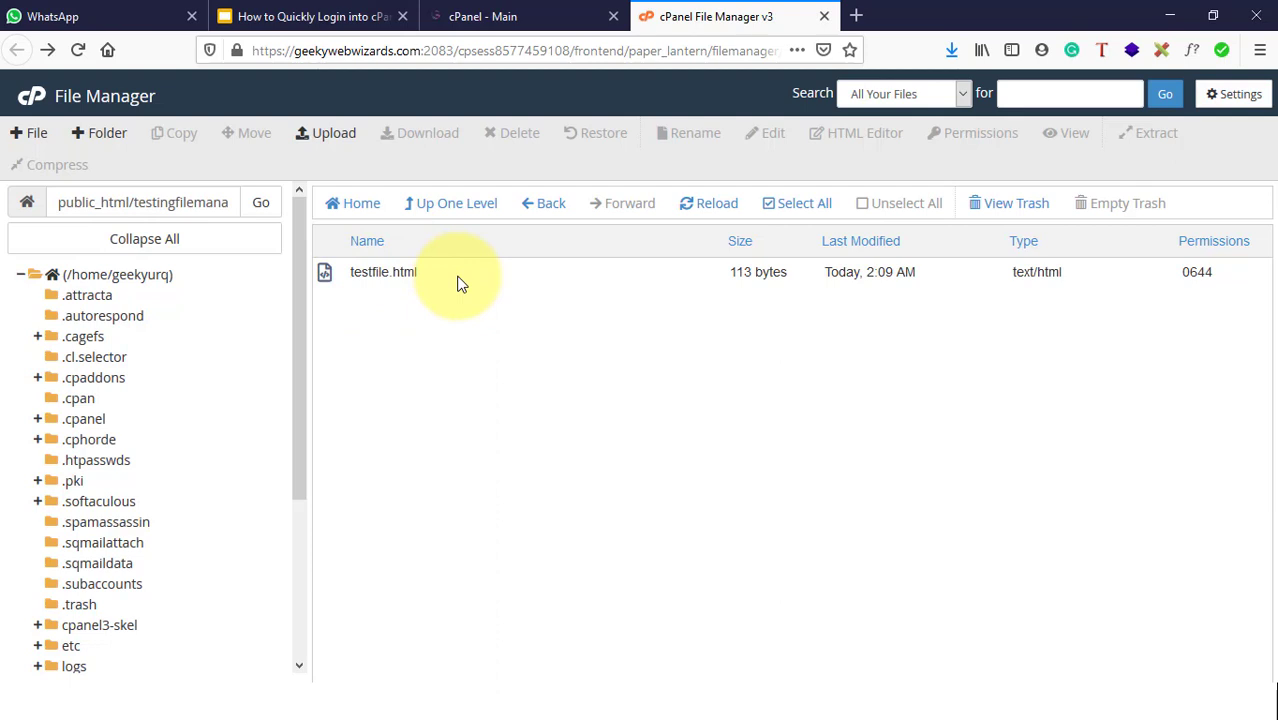
click(405, 277)
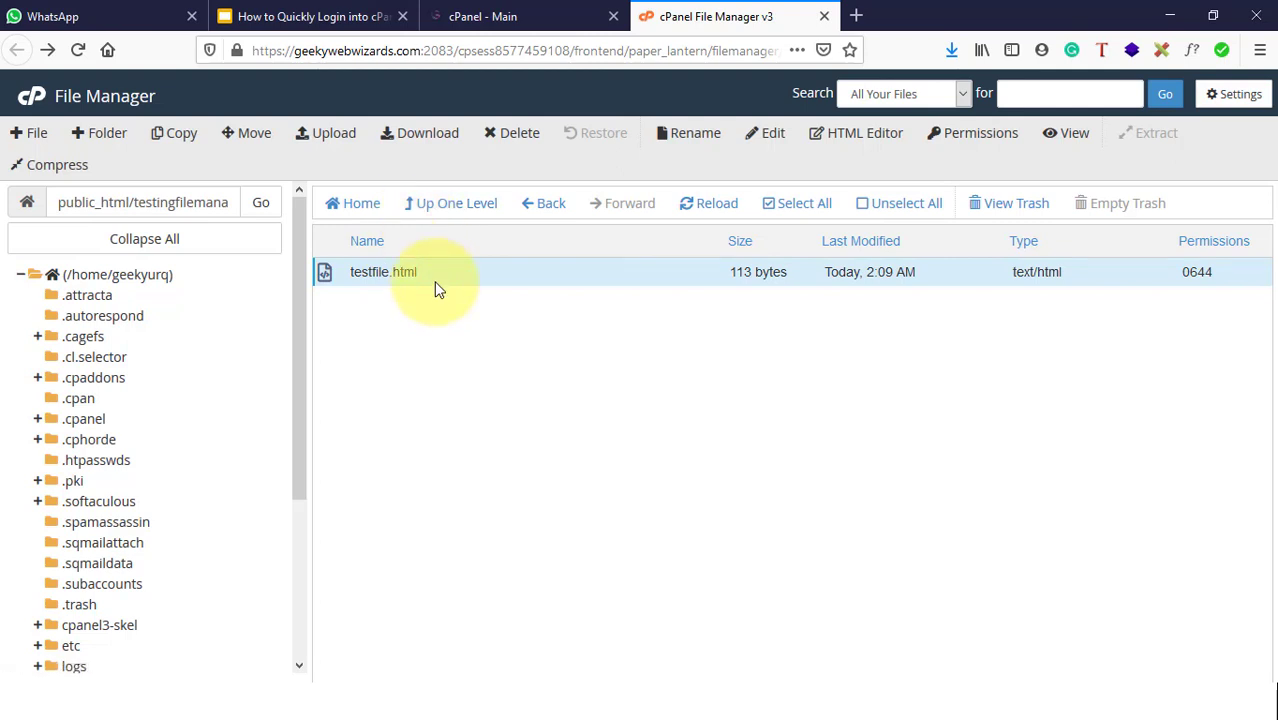
Step: Move testfile.html to the /public_html/ folder
right_click(434, 282)
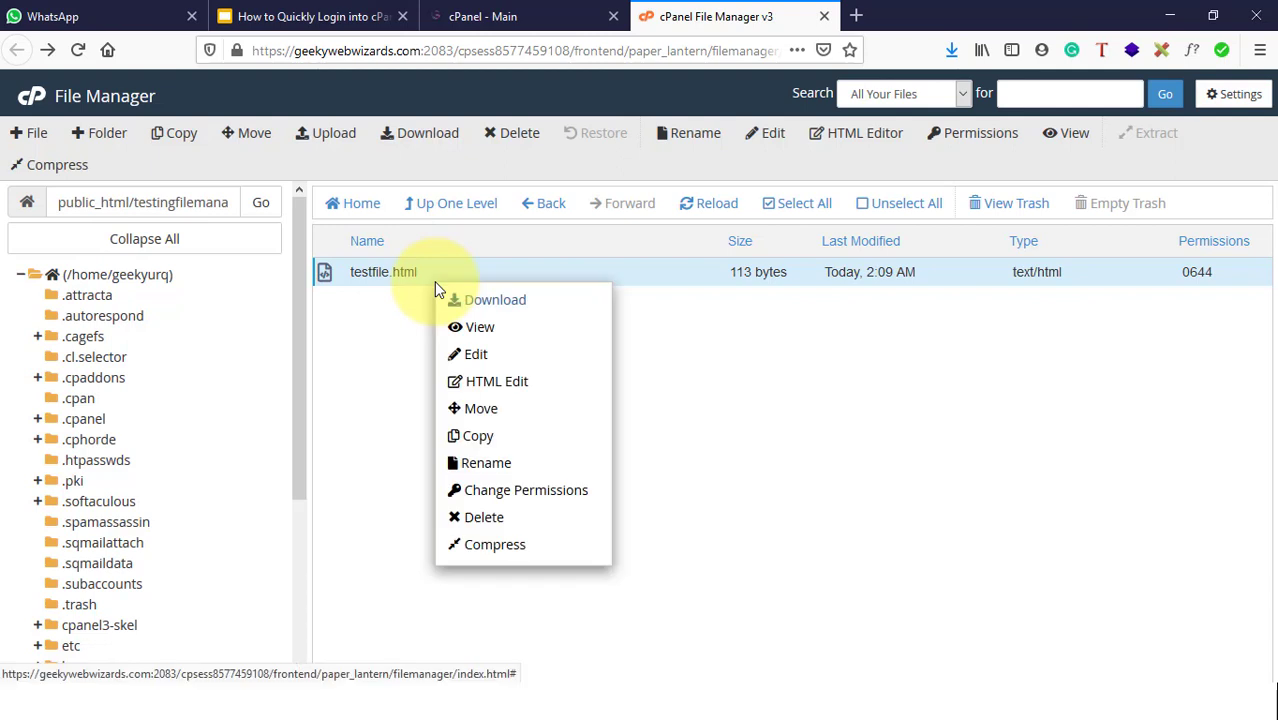
click(481, 410)
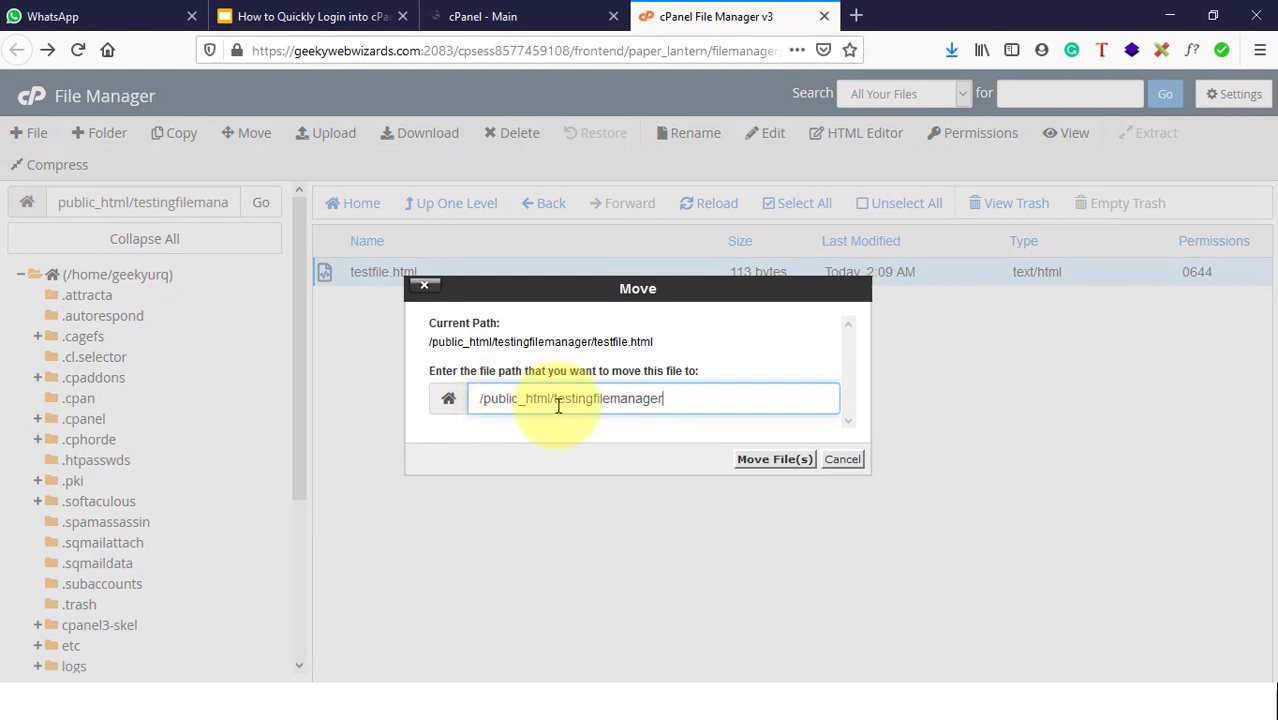
drag(556, 399, 624, 401)
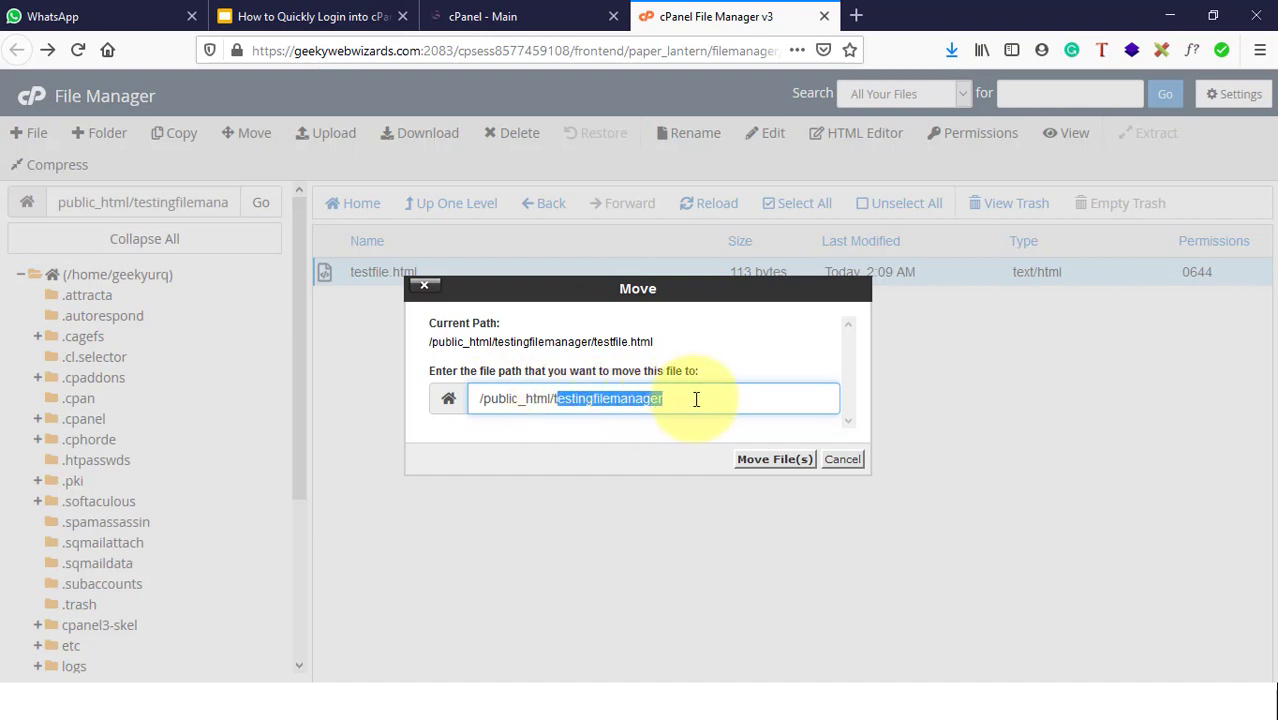
key(BackSpace)
key(BackSpace)
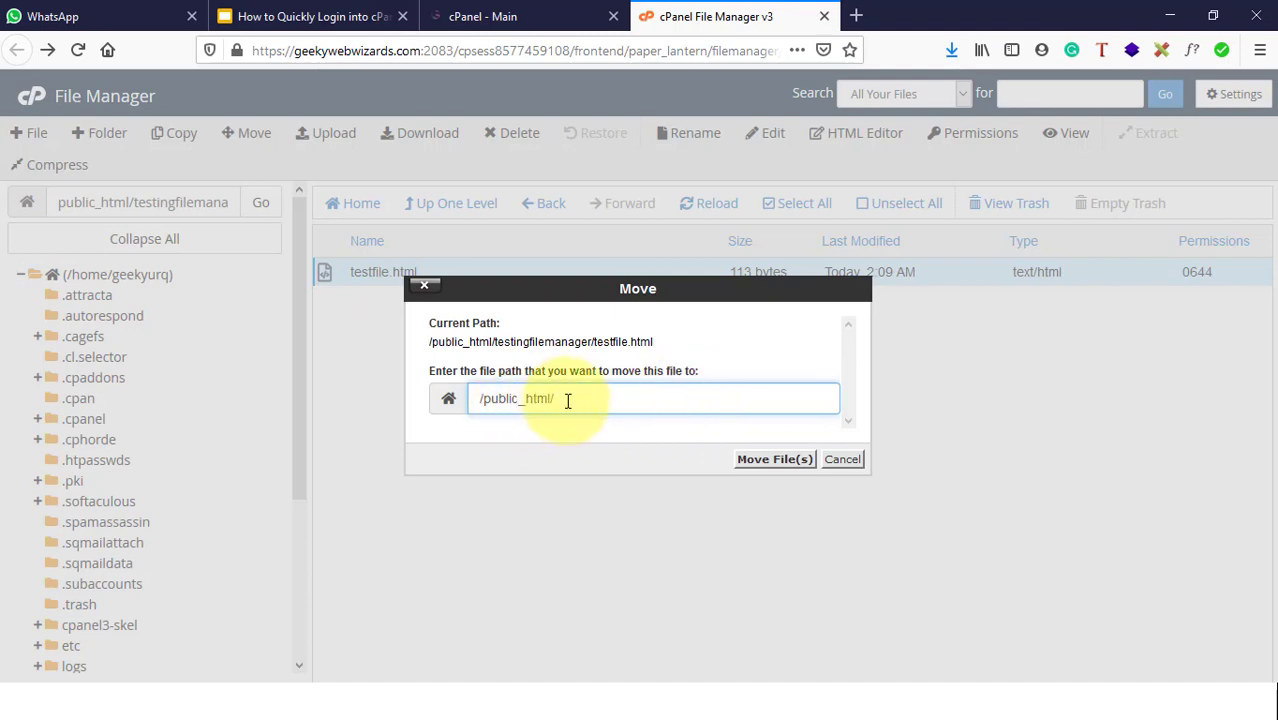
click(768, 459)
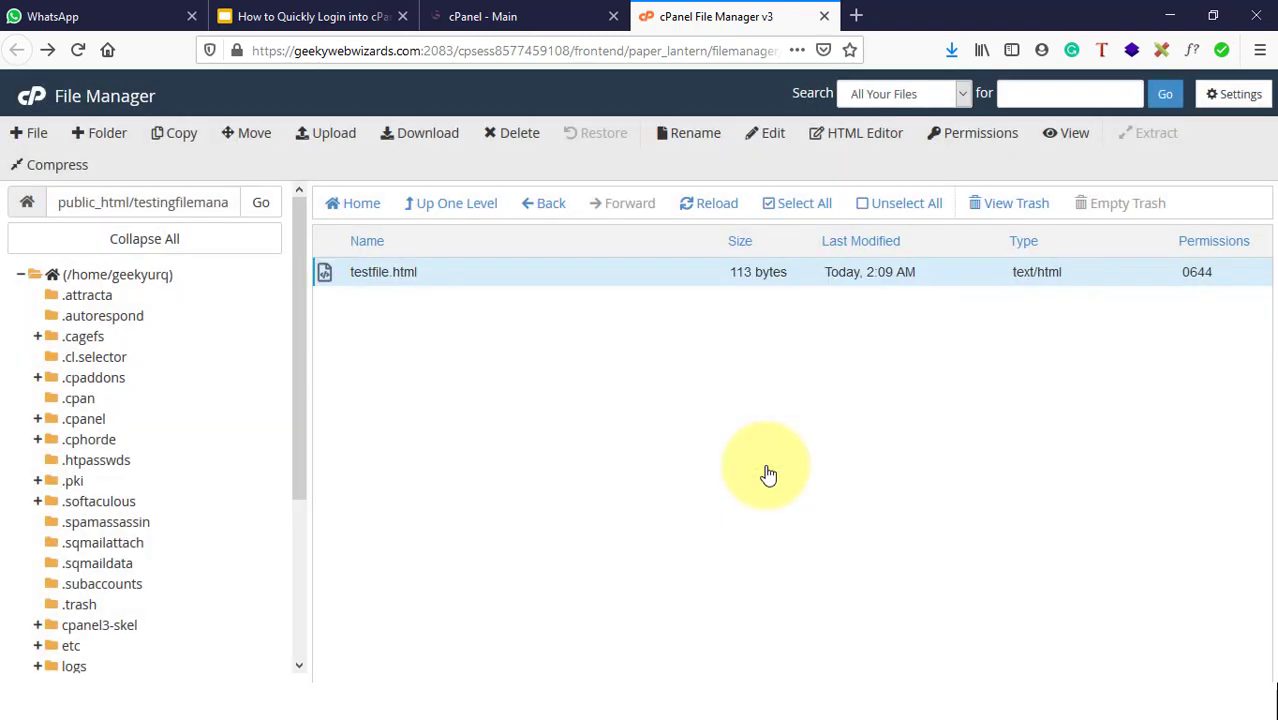
Step: Go up to public_html and select the moved testfile.html there
click(451, 203)
scroll(472, 347, up, 3)
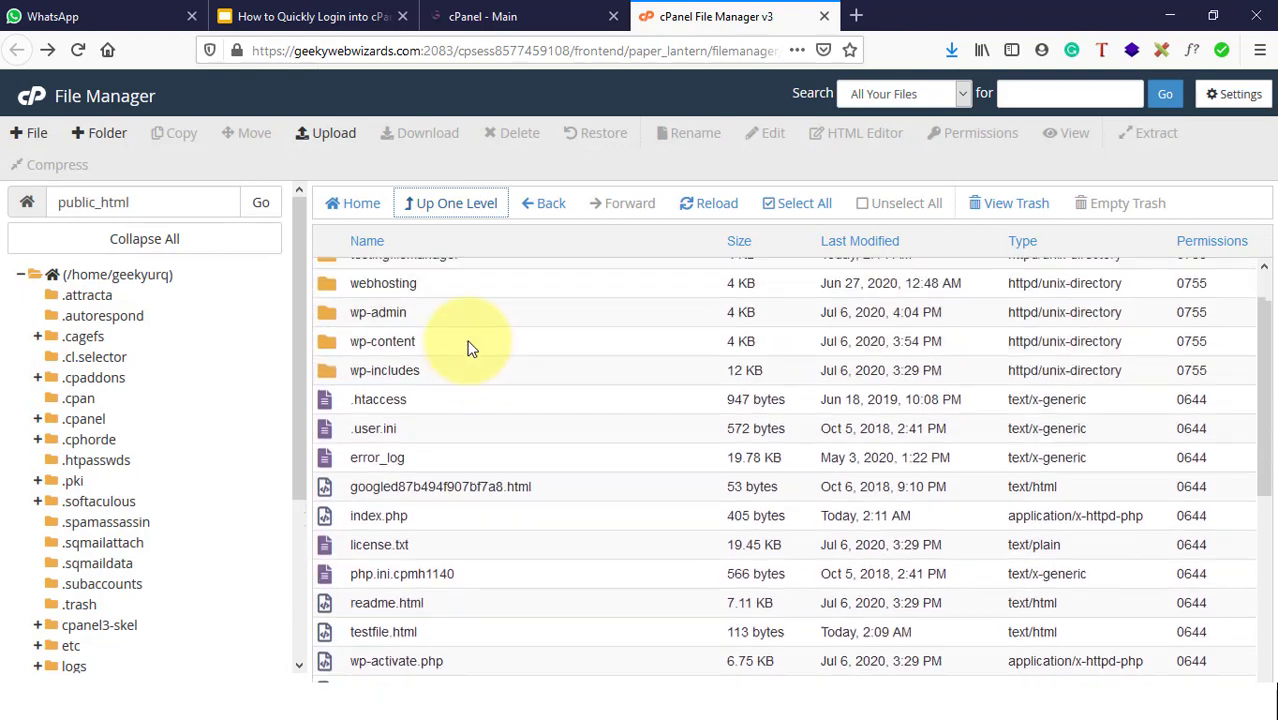
scroll(448, 504, down, 2)
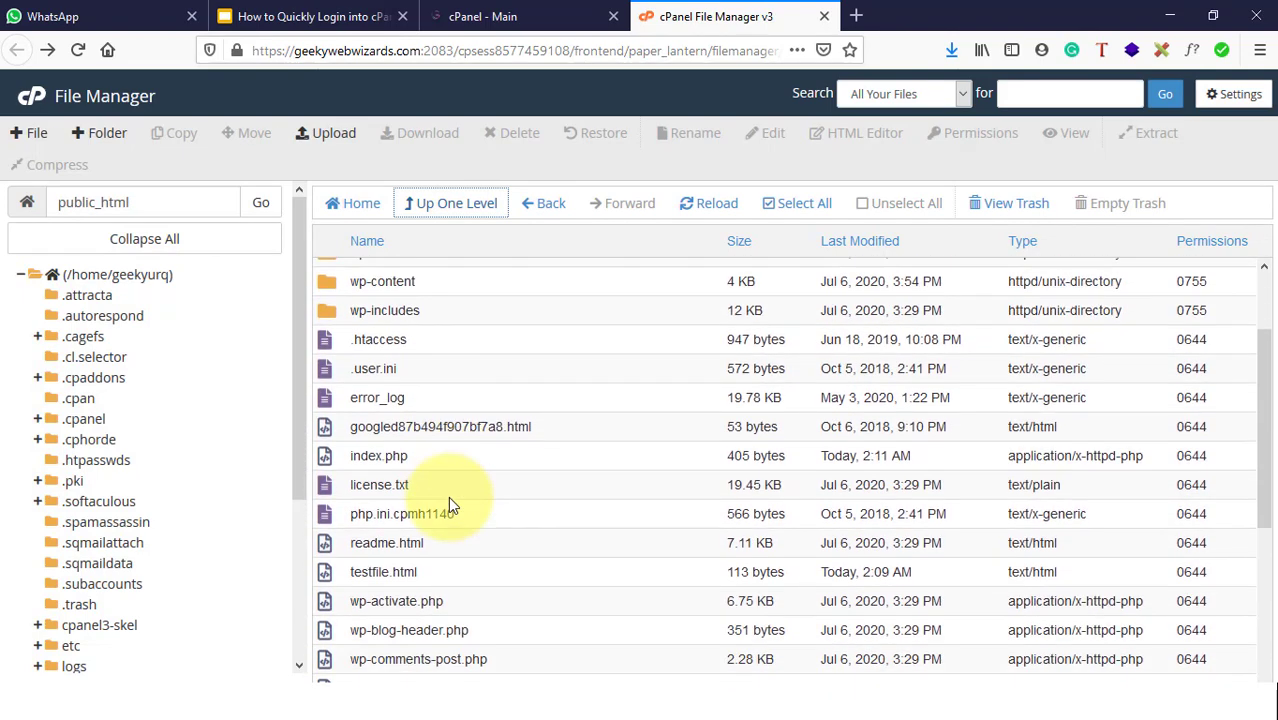
click(342, 574)
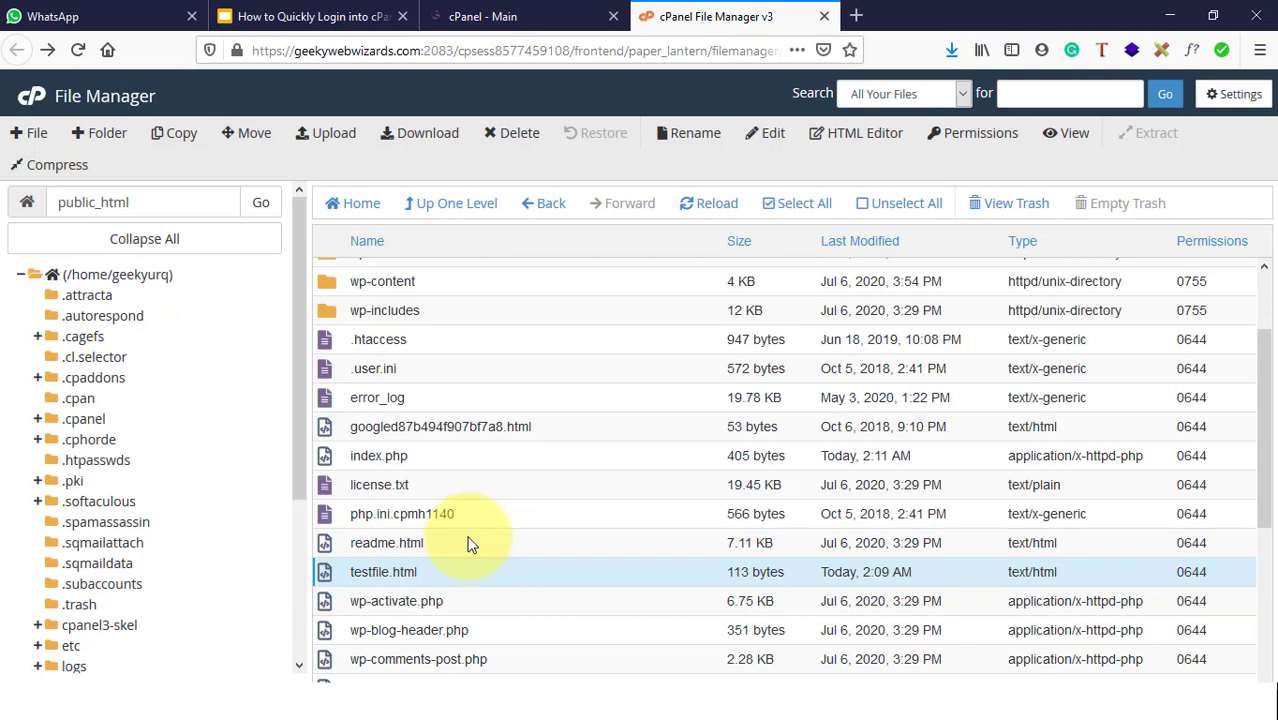
Step: Look over the File Manager feature slide in Google Slides, then return to the cPanel dashboard search box
click(515, 14)
click(334, 14)
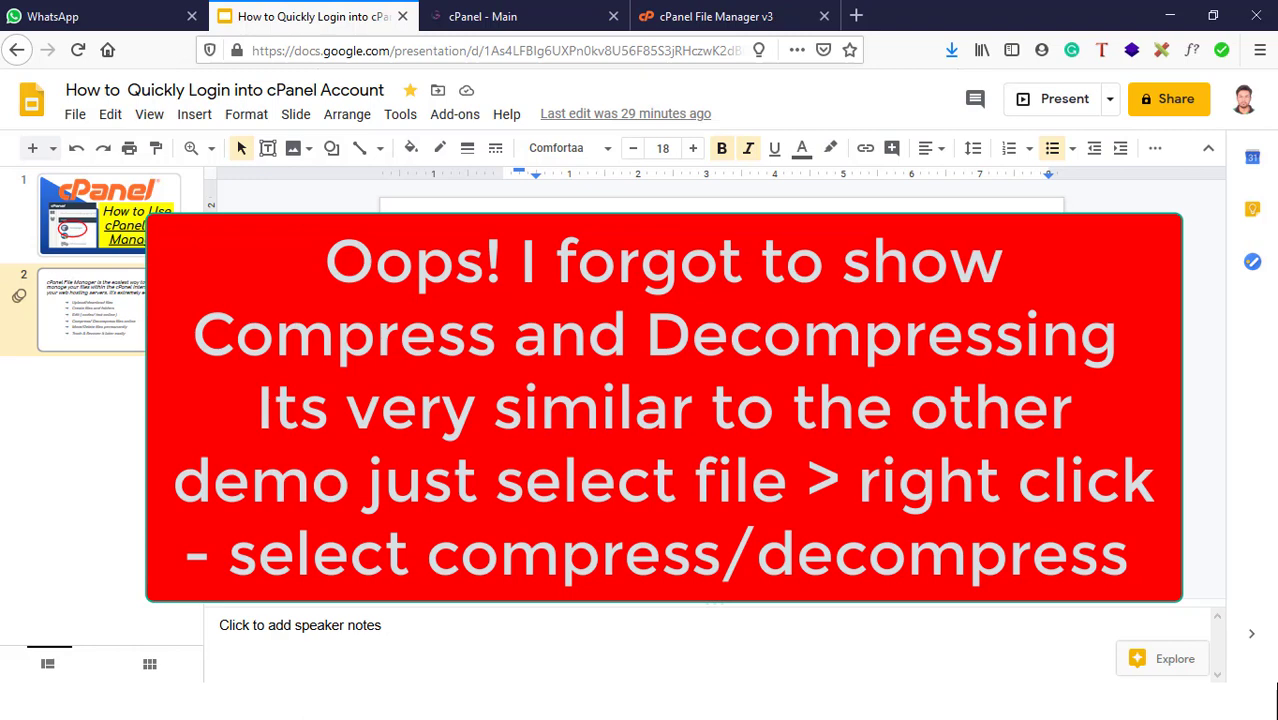
key(Escape)
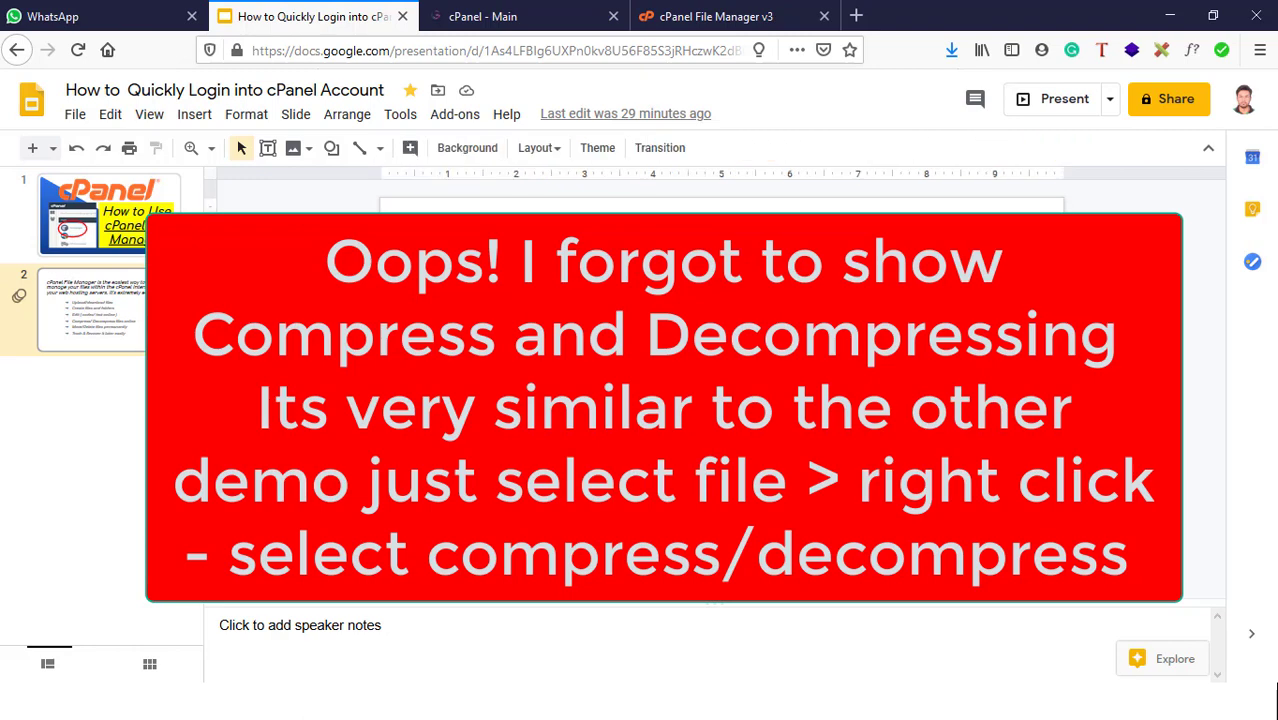
click(560, 16)
click(157, 176)
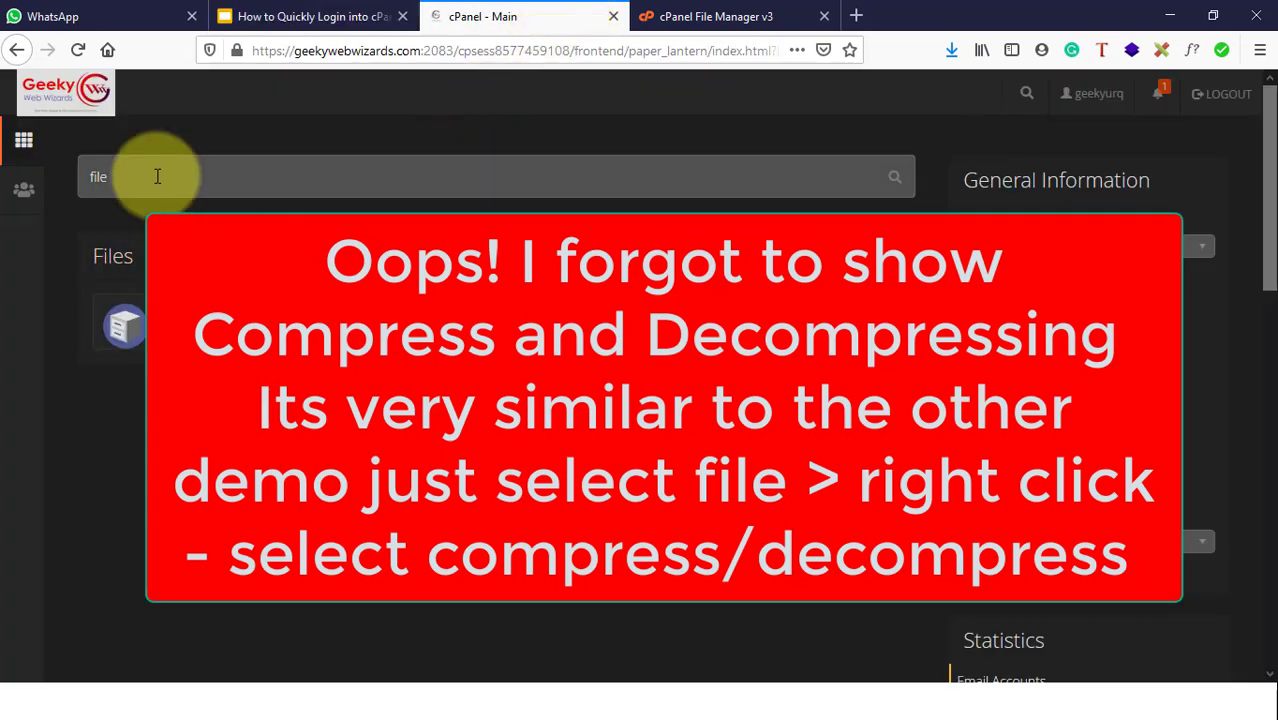
Step: Clear 'file' from the dashboard search and browse the full list of tool sections
drag(157, 176, 68, 176)
key(BackSpace)
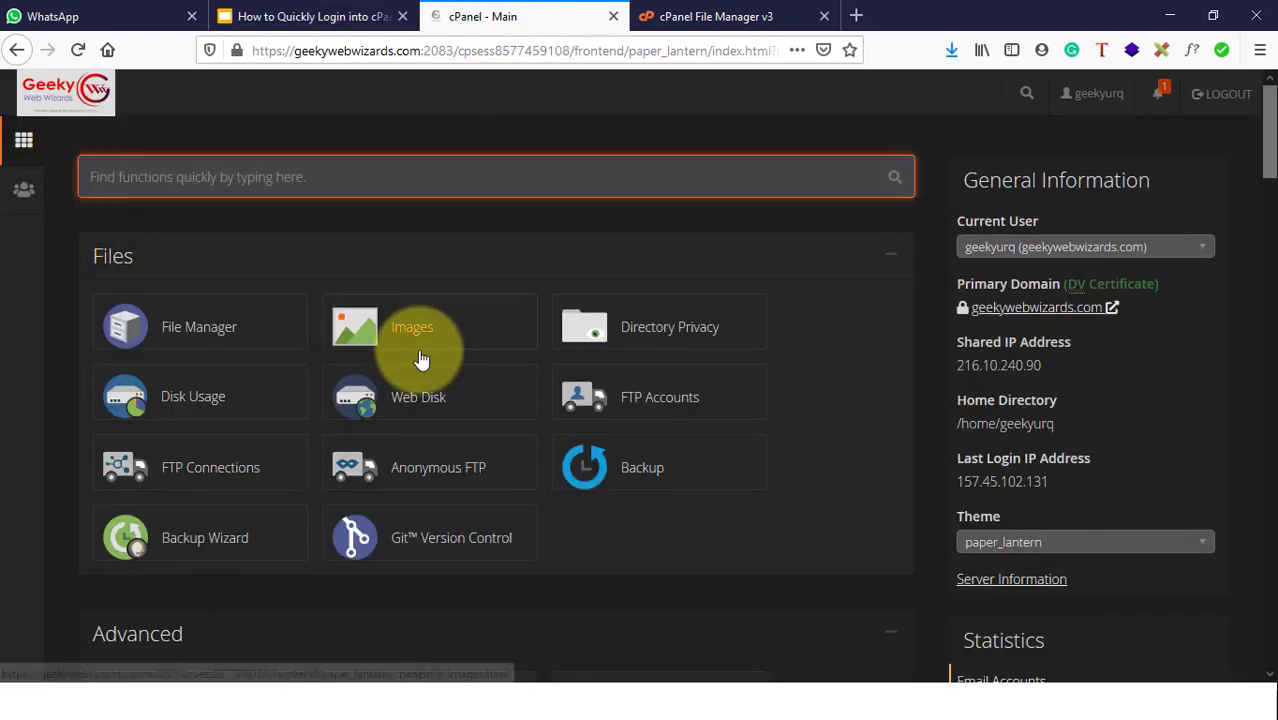
scroll(418, 351, down, 5)
scroll(418, 361, down, 8)
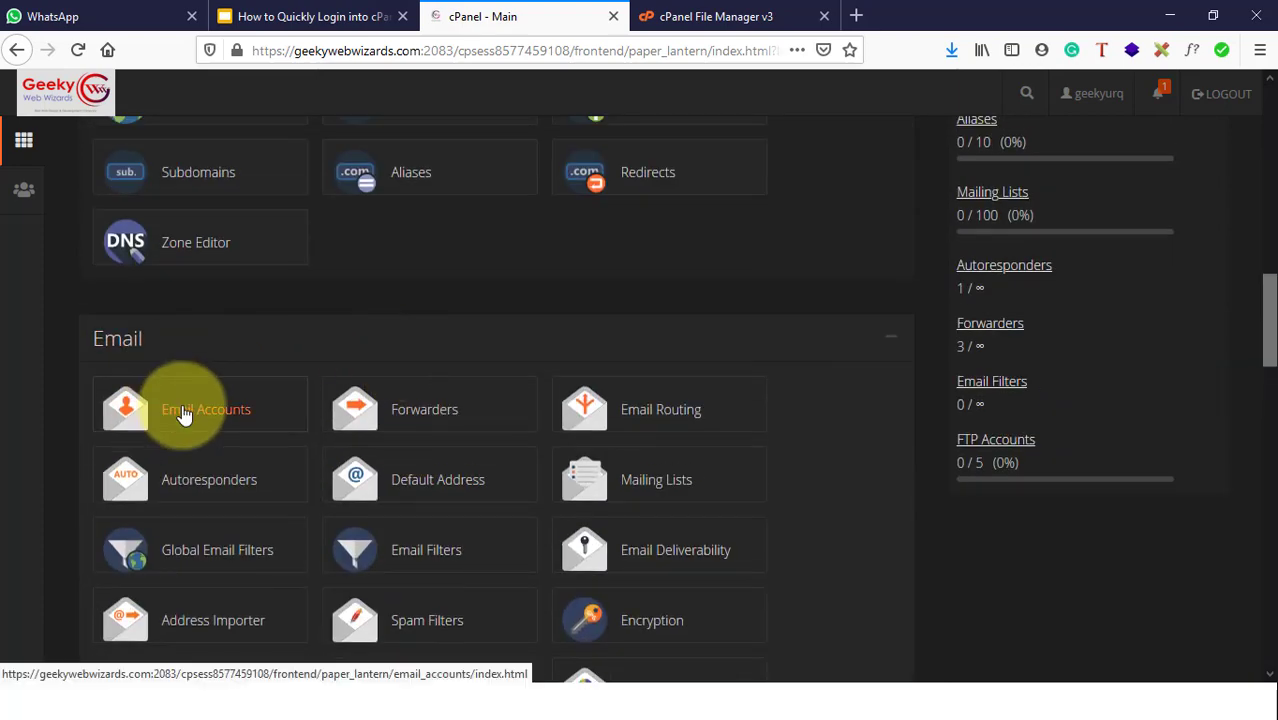
scroll(190, 410, up, 3)
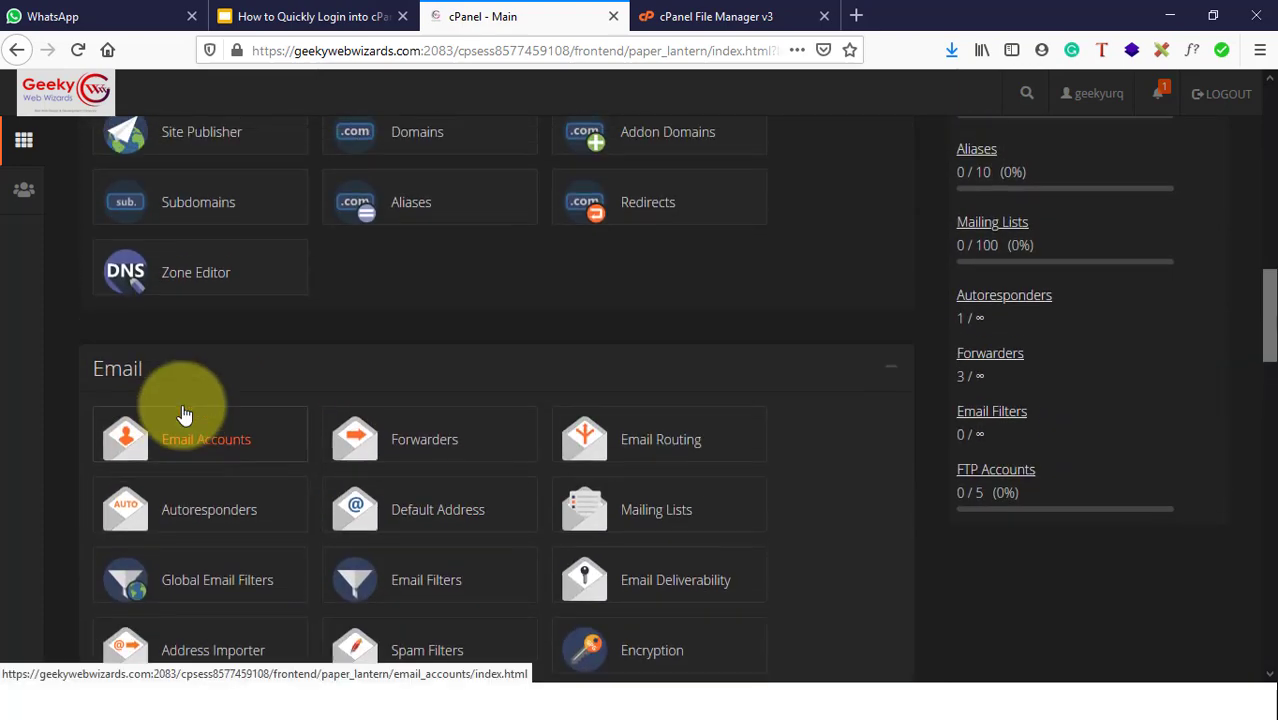
scroll(418, 331, up, 1)
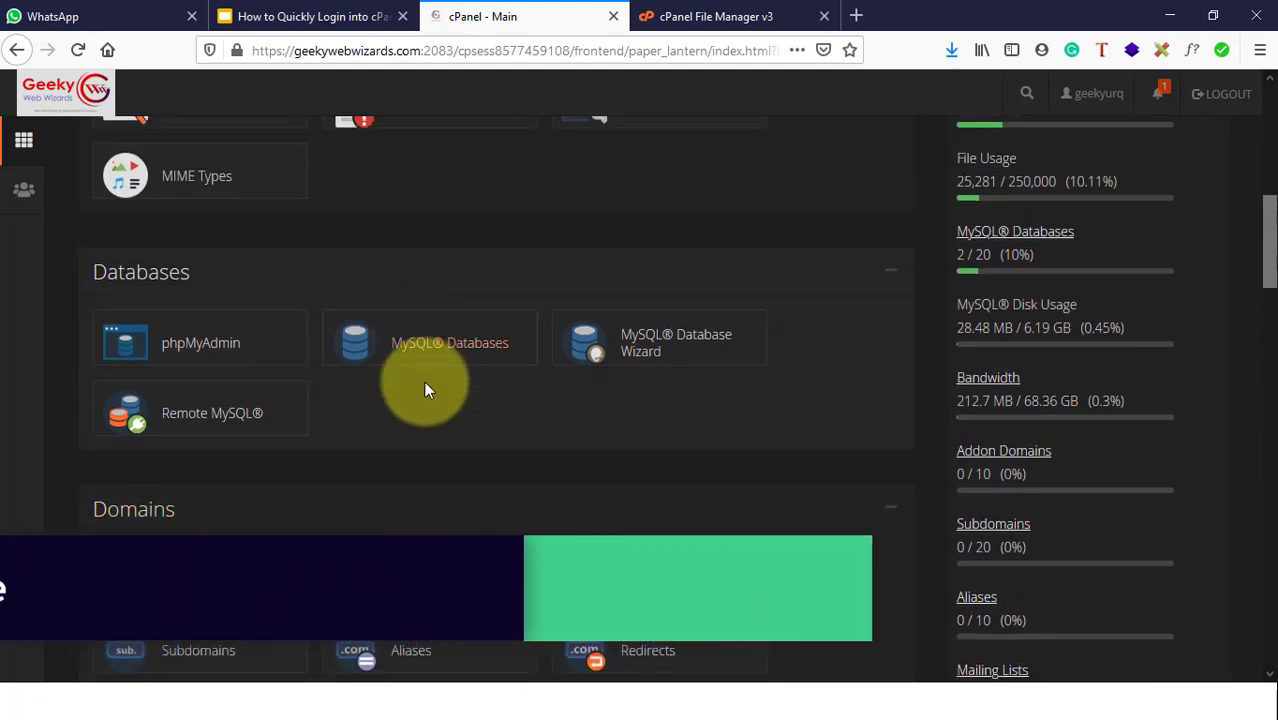
Step: Return to the cPanel File Manager v3 tab showing public_html
scroll(425, 400, down, 6)
scroll(425, 394, down, 3)
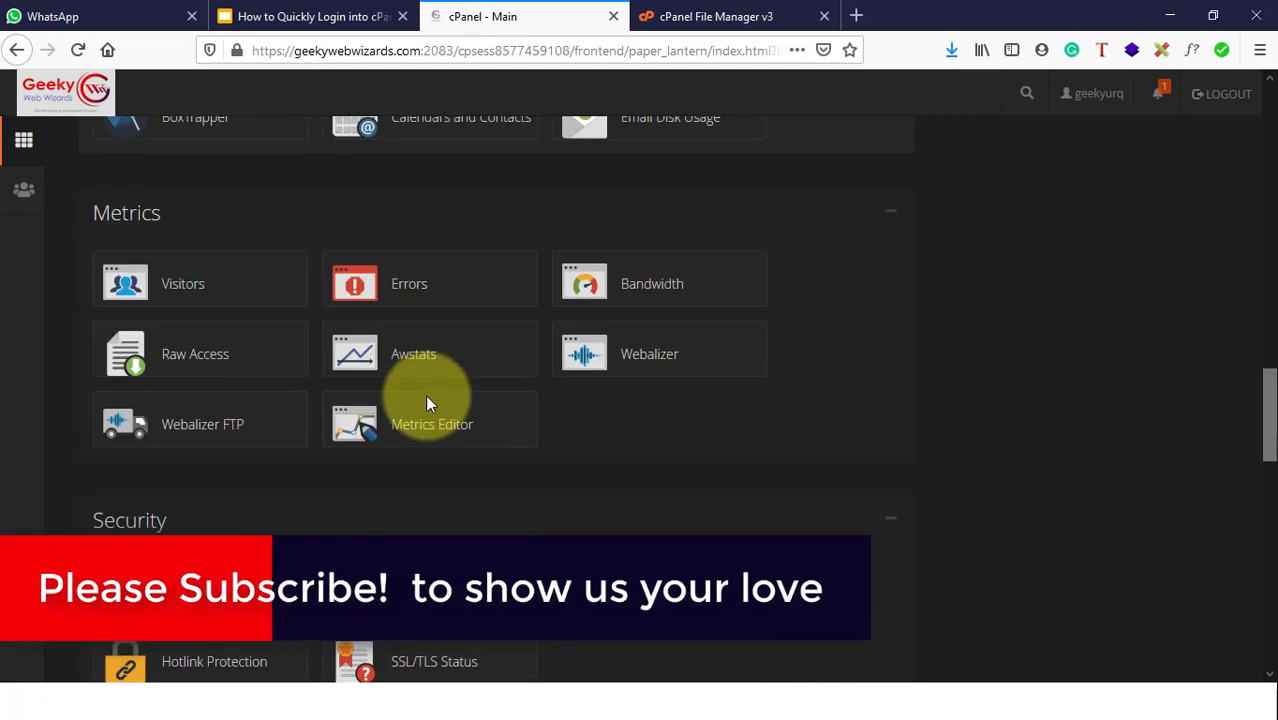
scroll(425, 394, up, 3)
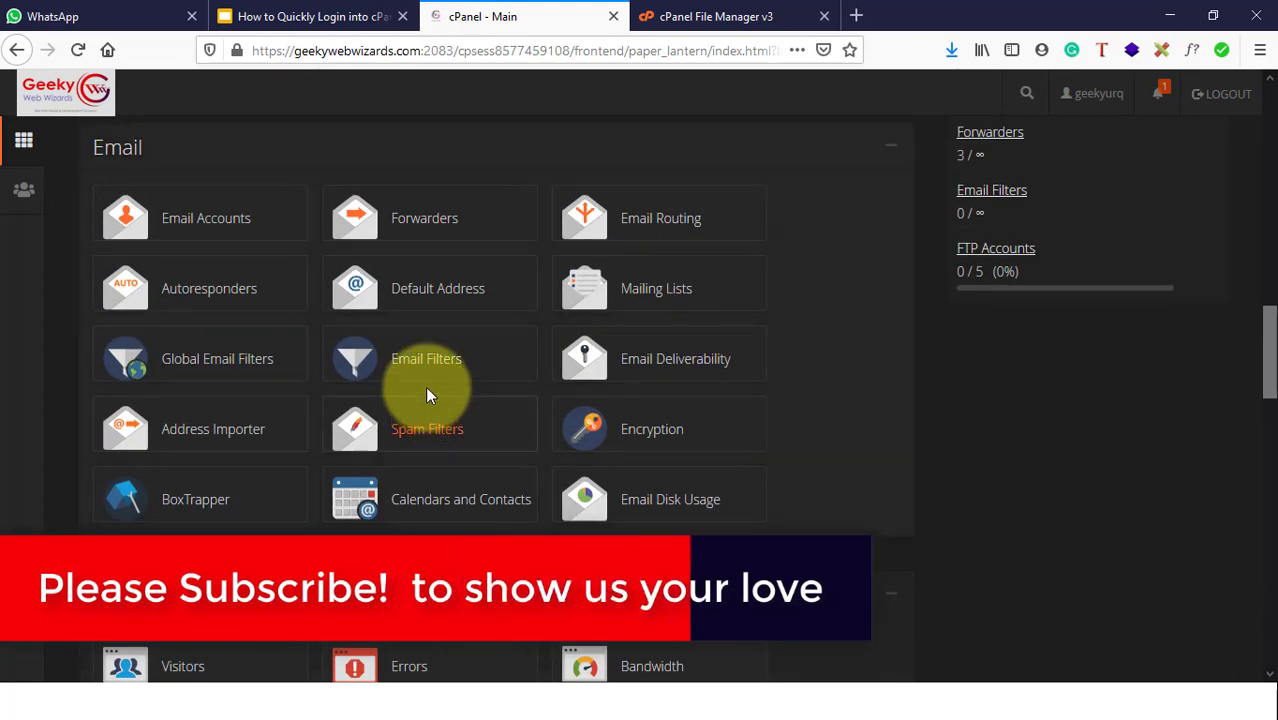
click(722, 28)
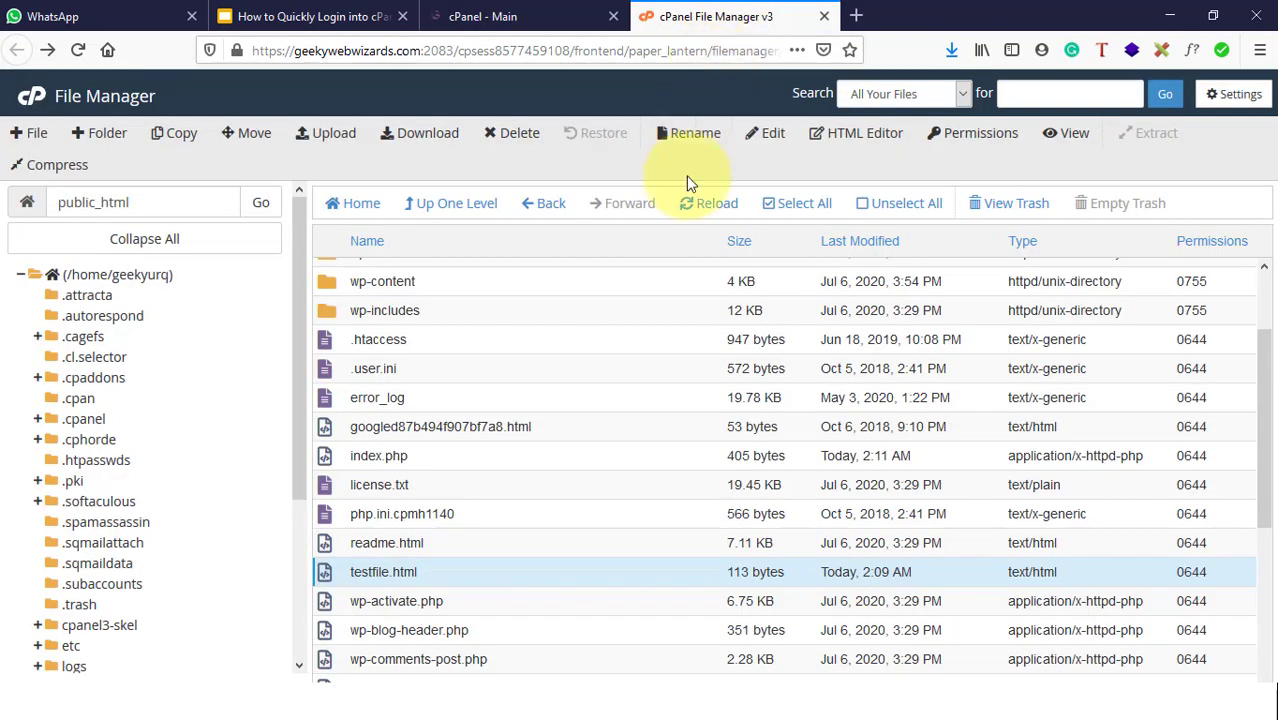